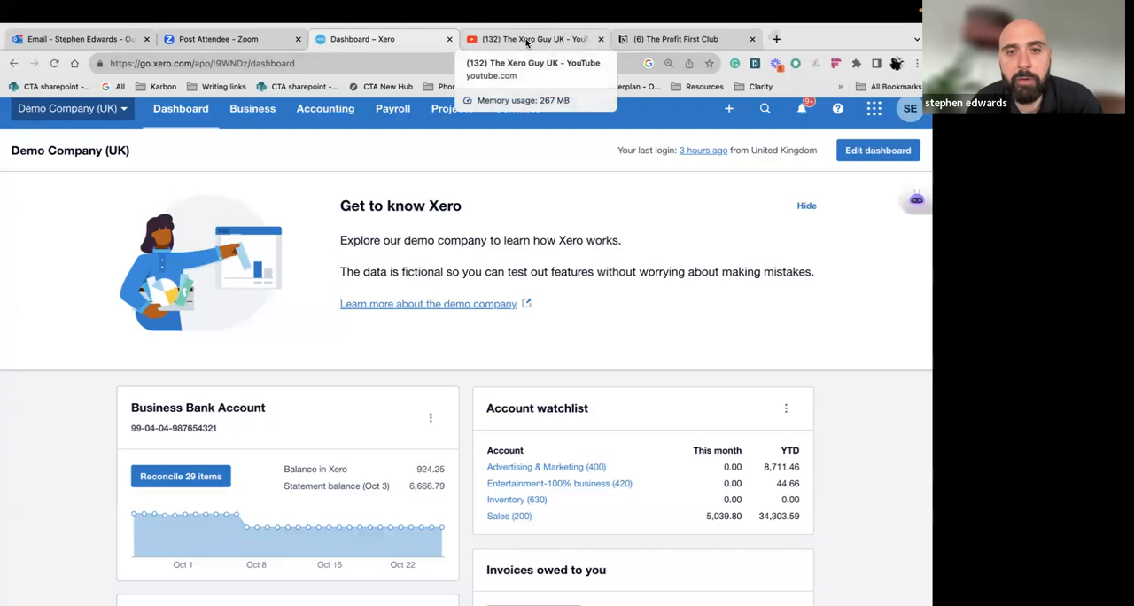
Examine The Xero Guy UK channel's videos on YouTube and the bank account overview on the Xero dashboard
{"action": "left_click", "coordinate": [525, 44]}
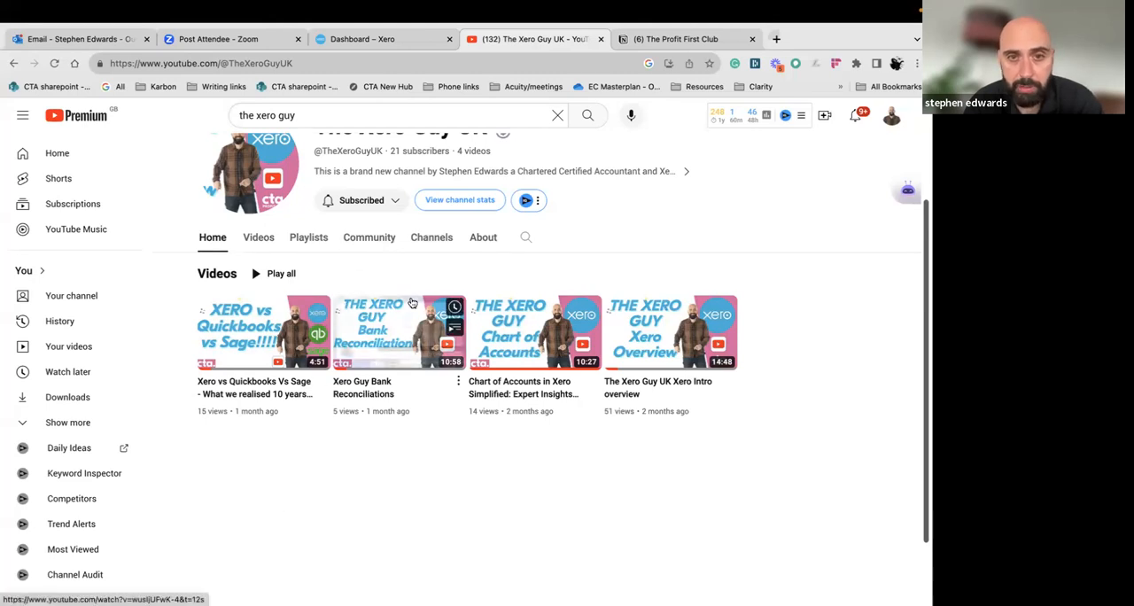
{"action": "scroll", "coordinate": [412, 303], "scroll_direction": "up", "scroll_amount": 2}
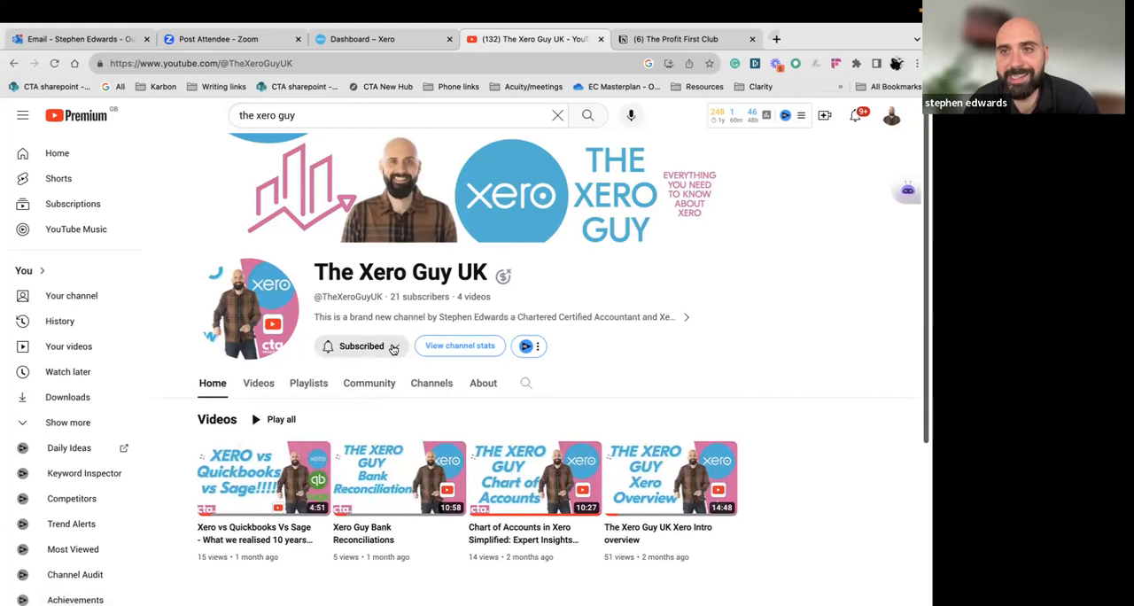
{"action": "left_click", "coordinate": [375, 38]}
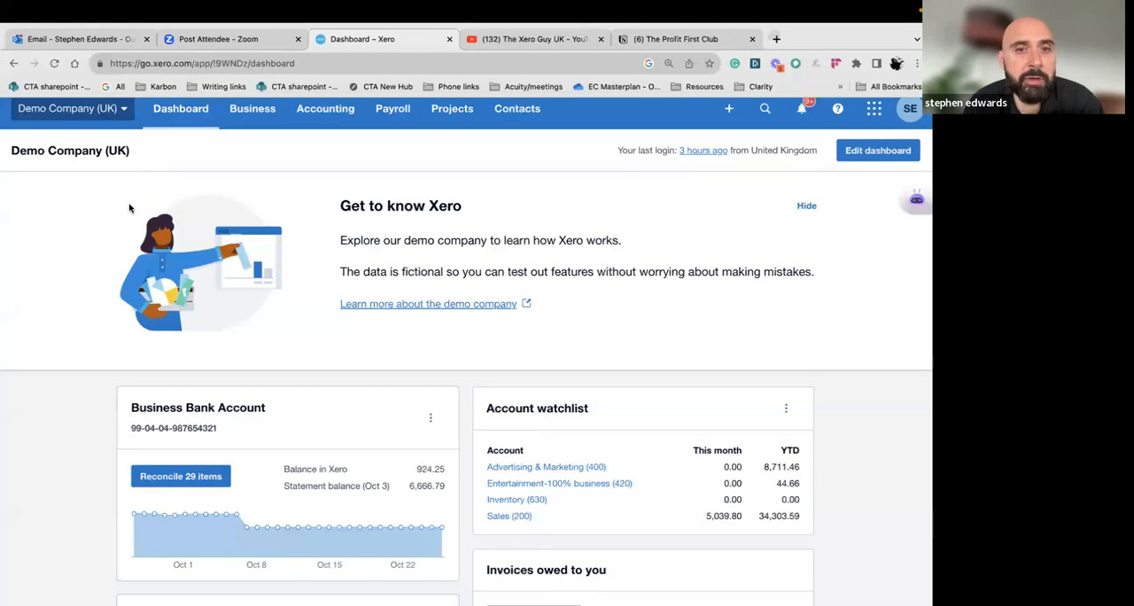
{"action": "scroll", "coordinate": [199, 335], "scroll_direction": "down", "scroll_amount": 1}
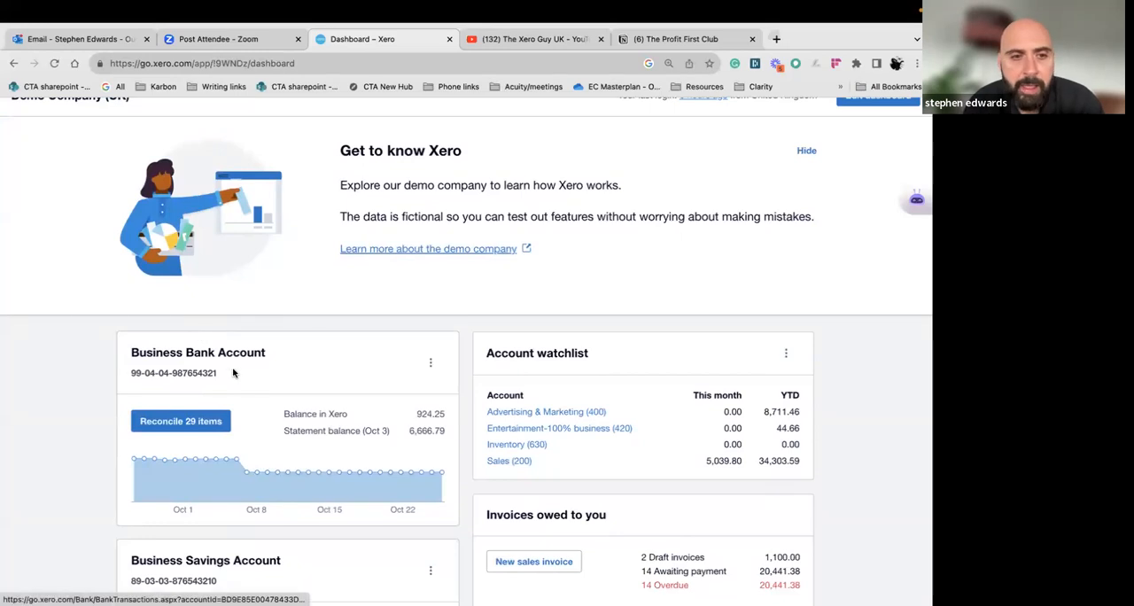
{"action": "scroll", "coordinate": [232, 373], "scroll_direction": "down", "scroll_amount": 1}
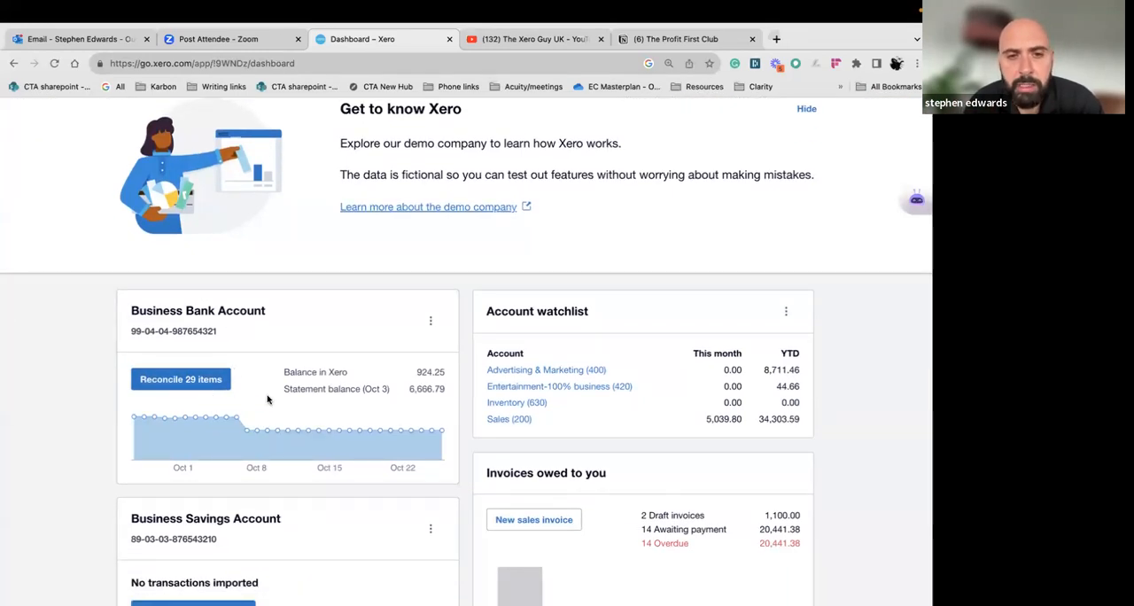
{"action": "mouse_move", "coordinate": [300, 420]}
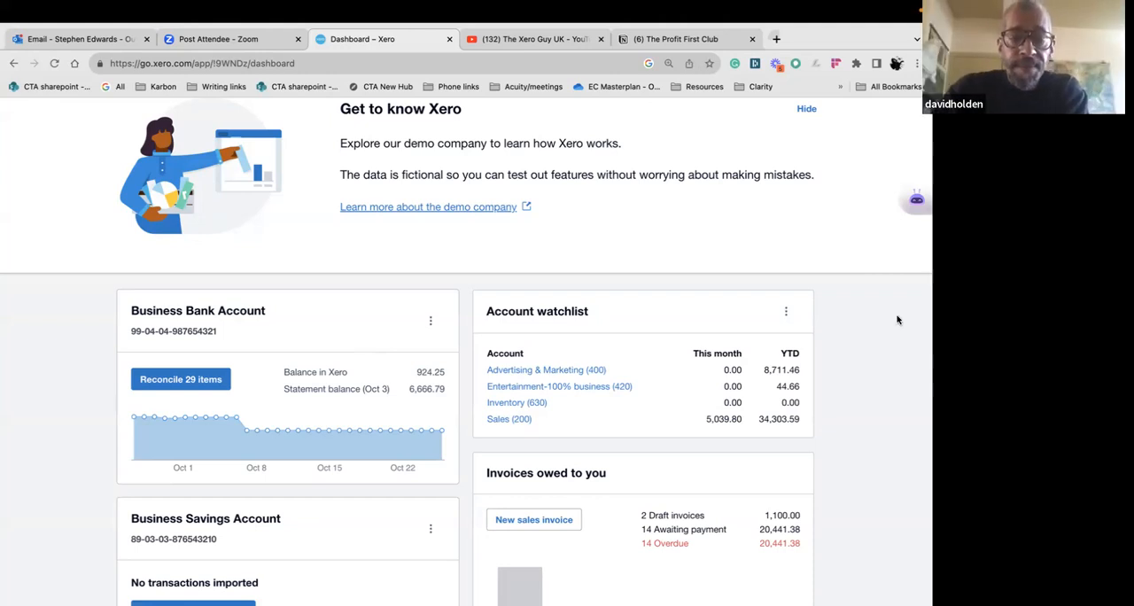
{"action": "left_click", "coordinate": [532, 39]}
{"action": "scroll", "coordinate": [606, 276], "scroll_direction": "down", "scroll_amount": 1}
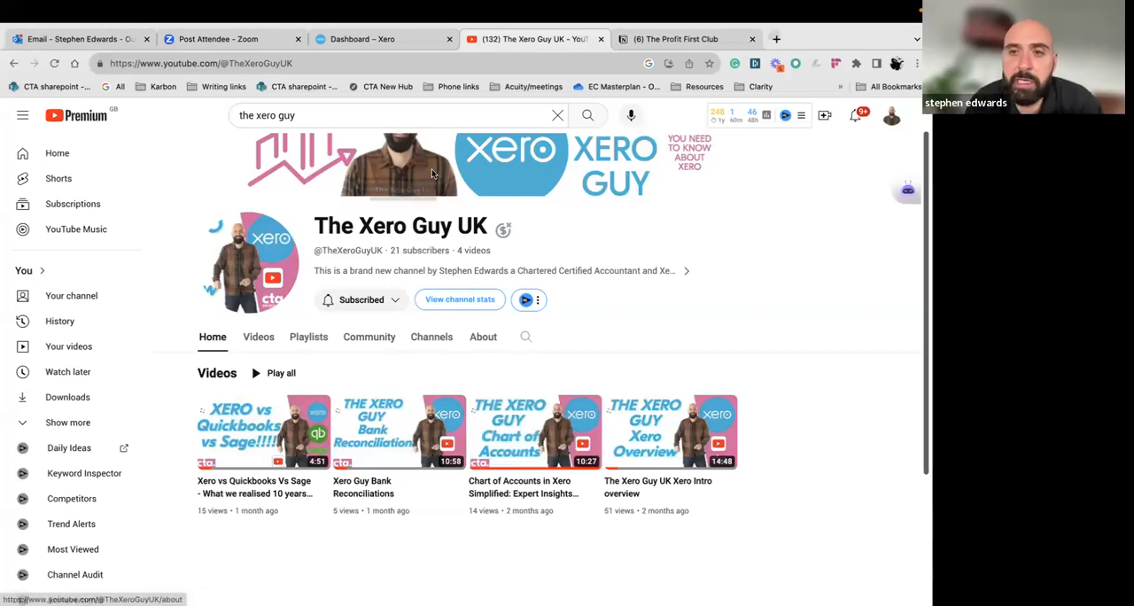
{"action": "left_click", "coordinate": [394, 40]}
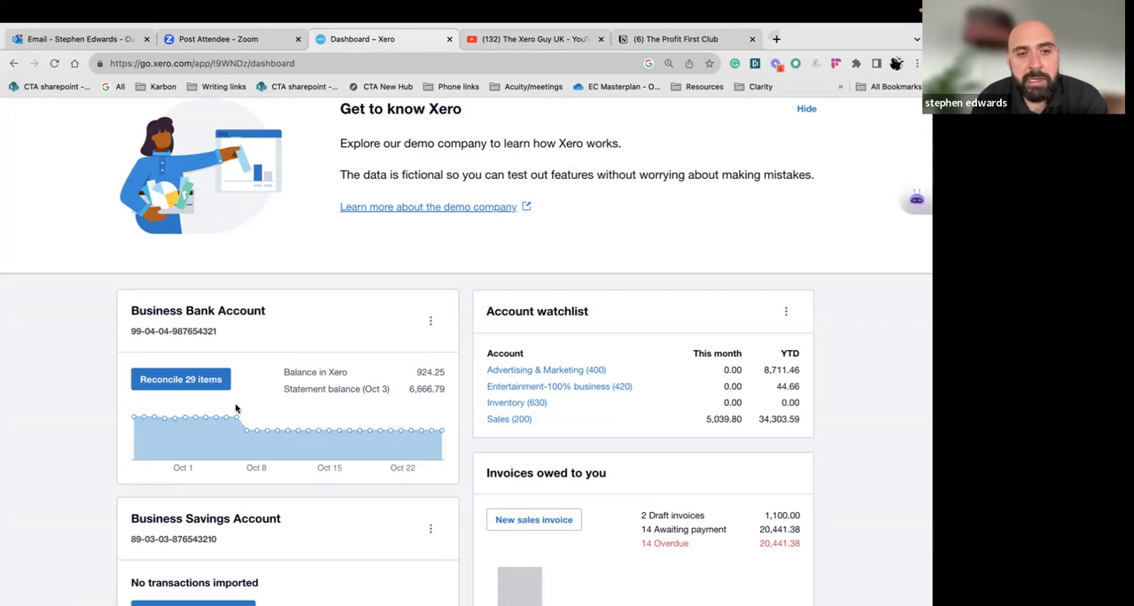
Open the Business Bank Account's items to reconcile and show the statement details of the 15 Aug 2023 FastPay payment
{"action": "left_click", "coordinate": [202, 381]}
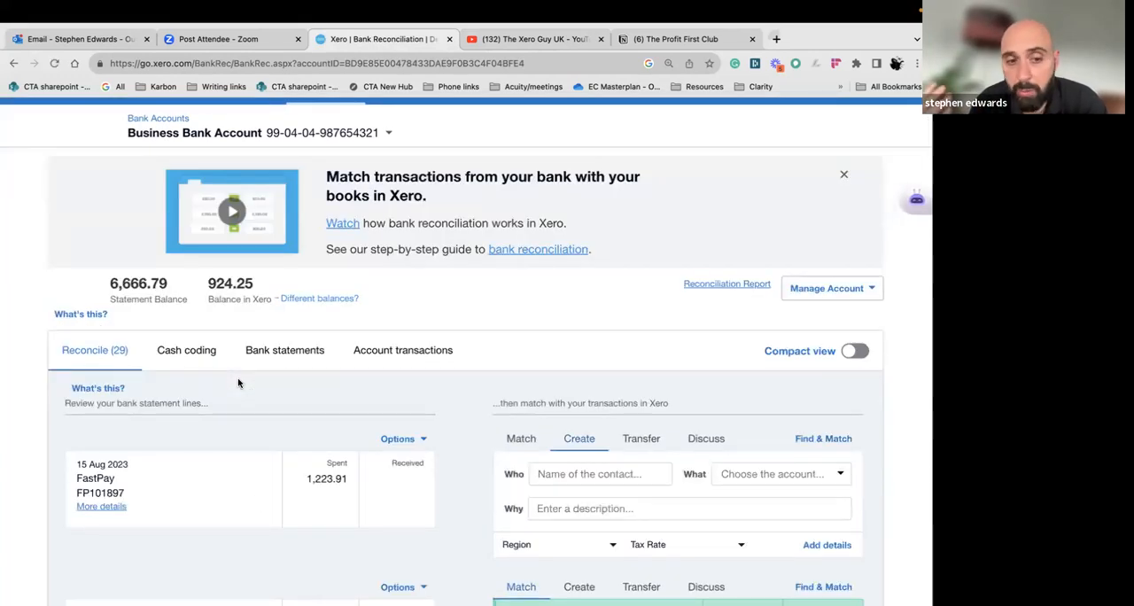
{"action": "scroll", "coordinate": [238, 382], "scroll_direction": "down", "scroll_amount": 5}
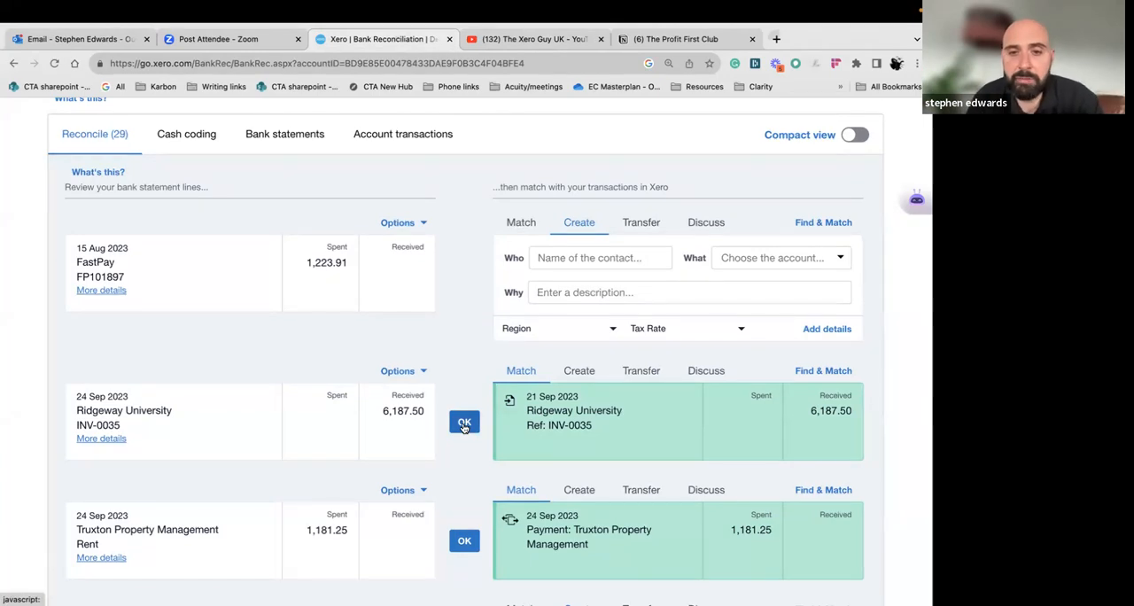
{"action": "scroll", "coordinate": [464, 425], "scroll_direction": "up", "scroll_amount": 2}
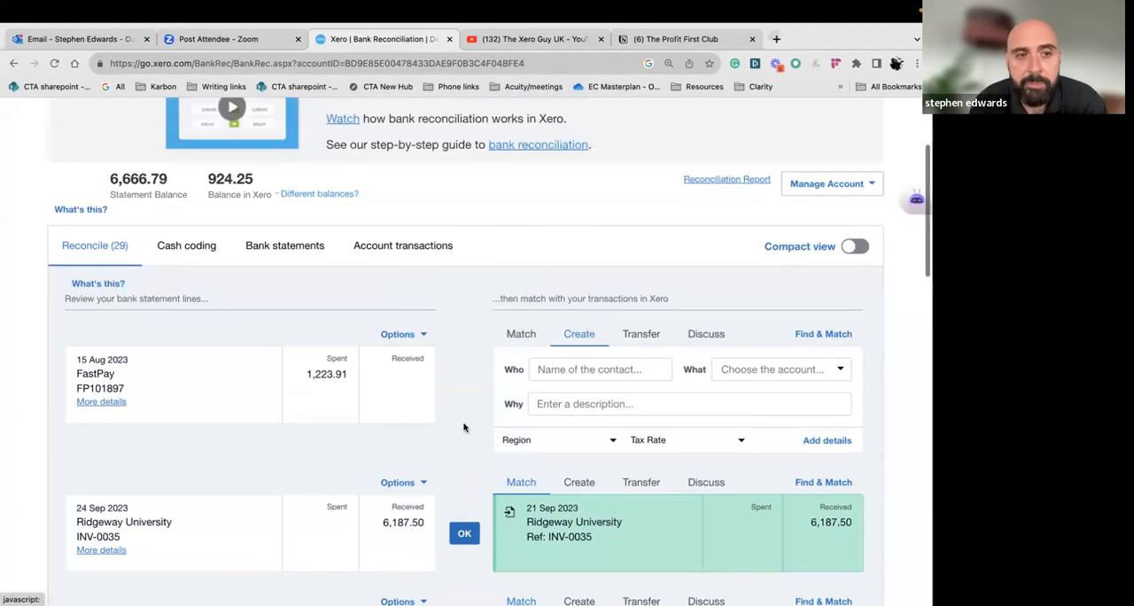
{"action": "left_click", "coordinate": [94, 401]}
{"action": "scroll", "coordinate": [139, 408], "scroll_direction": "down", "scroll_amount": 1}
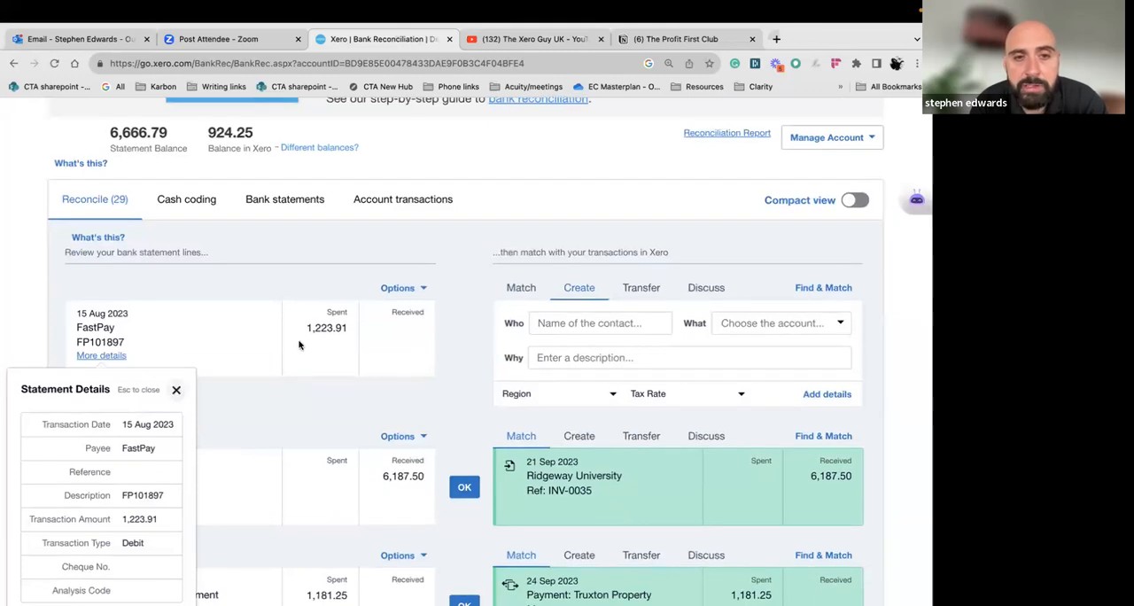
Enter Misc as a new contact for the FastPay payment
{"action": "left_click", "coordinate": [575, 315]}
{"action": "type", "text": "sal"}
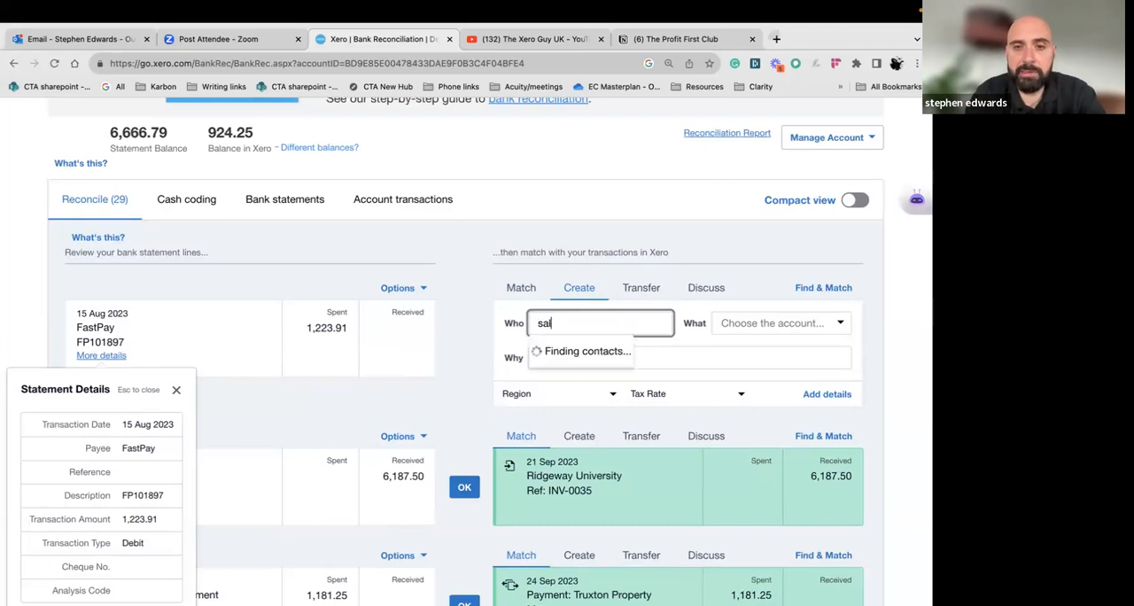
{"action": "key", "text": "BackSpace"}
{"action": "key", "text": "BackSpace"}
{"action": "key", "text": "BackSpace"}
{"action": "type", "text": "Mis"}
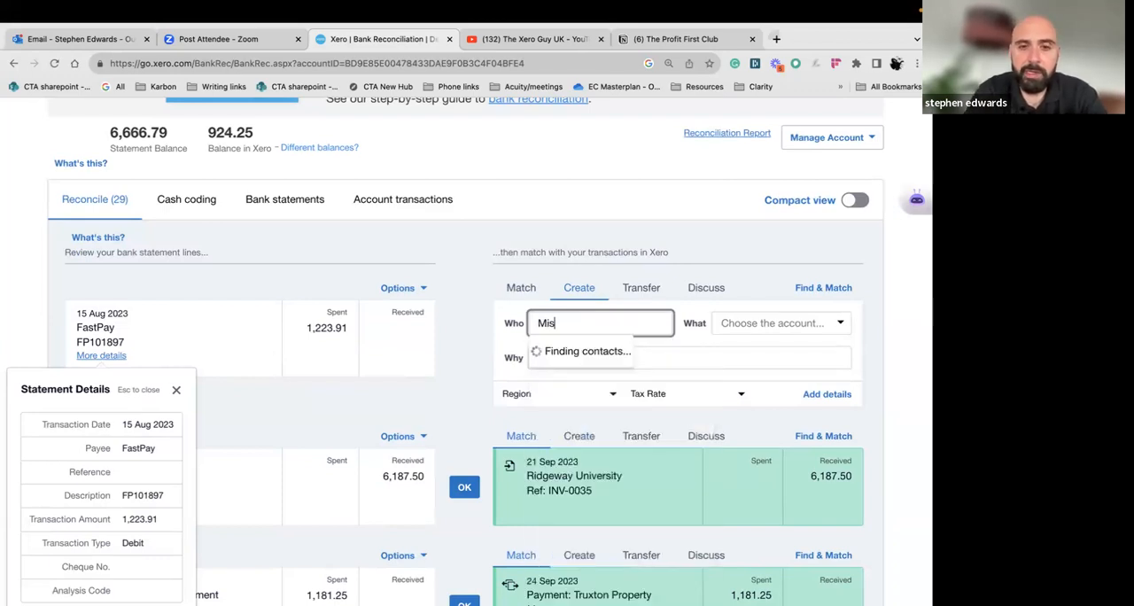
{"action": "type", "text": "c"}
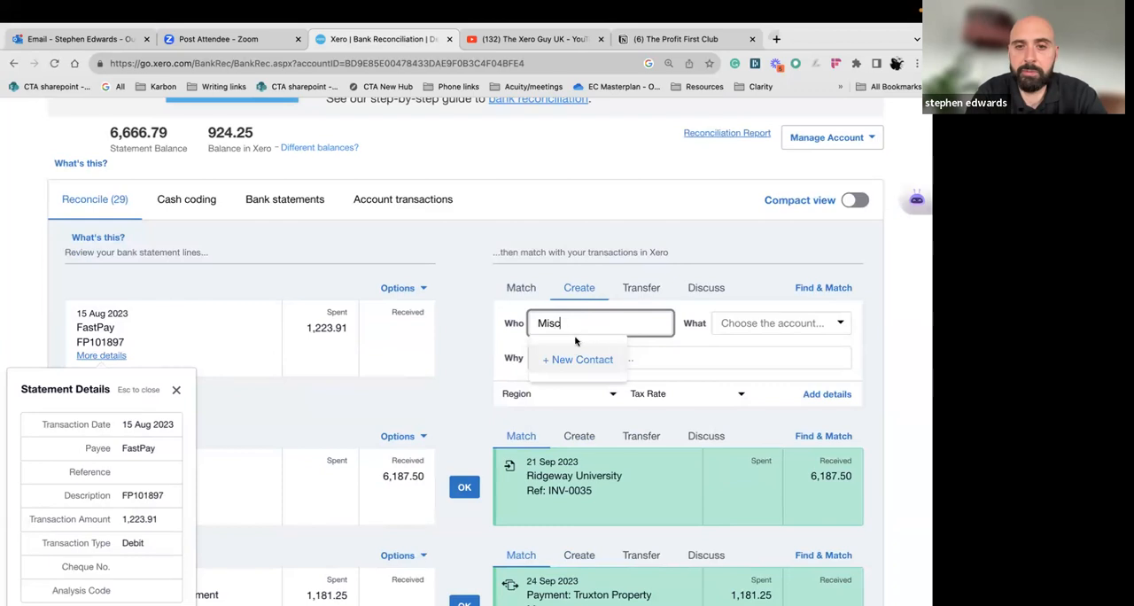
{"action": "left_click", "coordinate": [576, 359]}
Code the FastPay payment to 477 - Salaries, and reconcile both it and the matched Ridgeway University receipt
{"action": "left_click", "coordinate": [757, 323]}
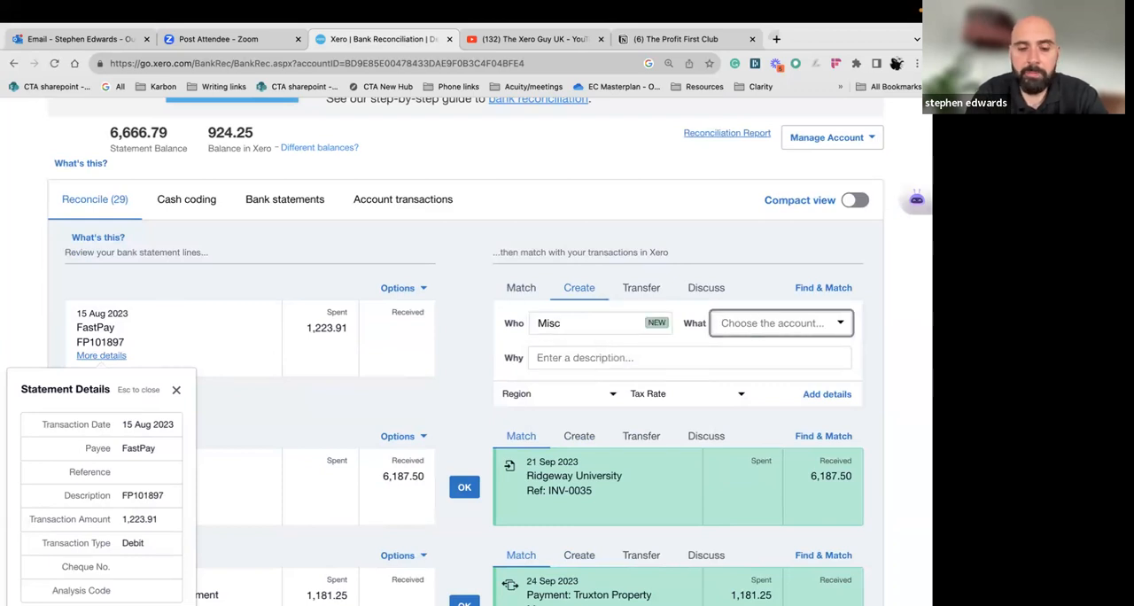
{"action": "type", "text": "sala"}
{"action": "left_click", "coordinate": [762, 346]}
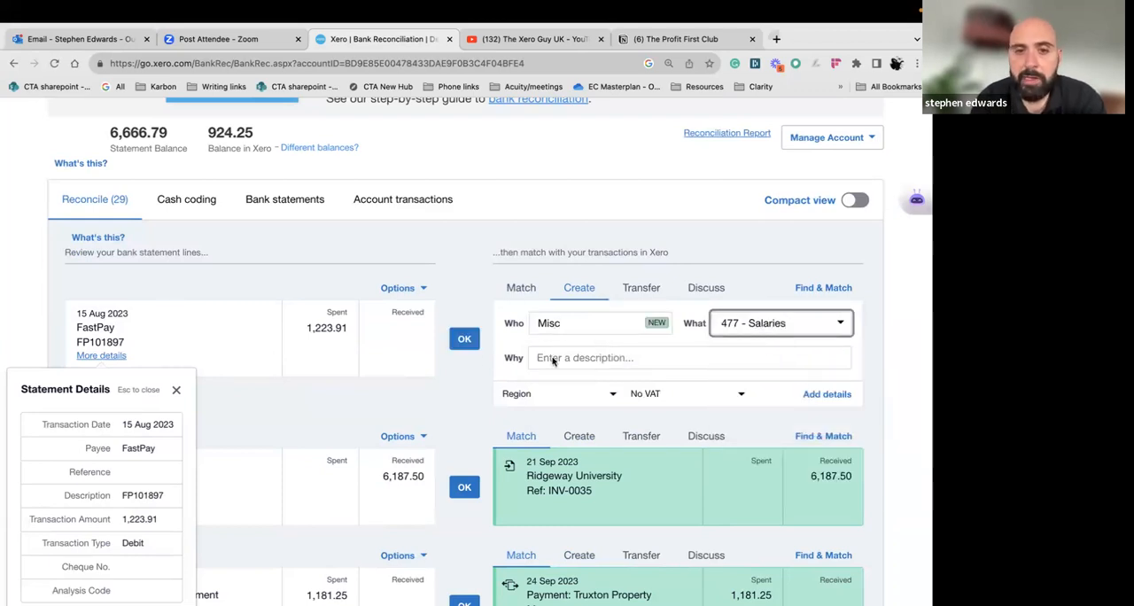
{"action": "left_click", "coordinate": [467, 342]}
{"action": "left_click", "coordinate": [461, 341]}
Review the accounting reports on offer and open the full Reports page
{"action": "scroll", "coordinate": [458, 340], "scroll_direction": "up", "scroll_amount": 5}
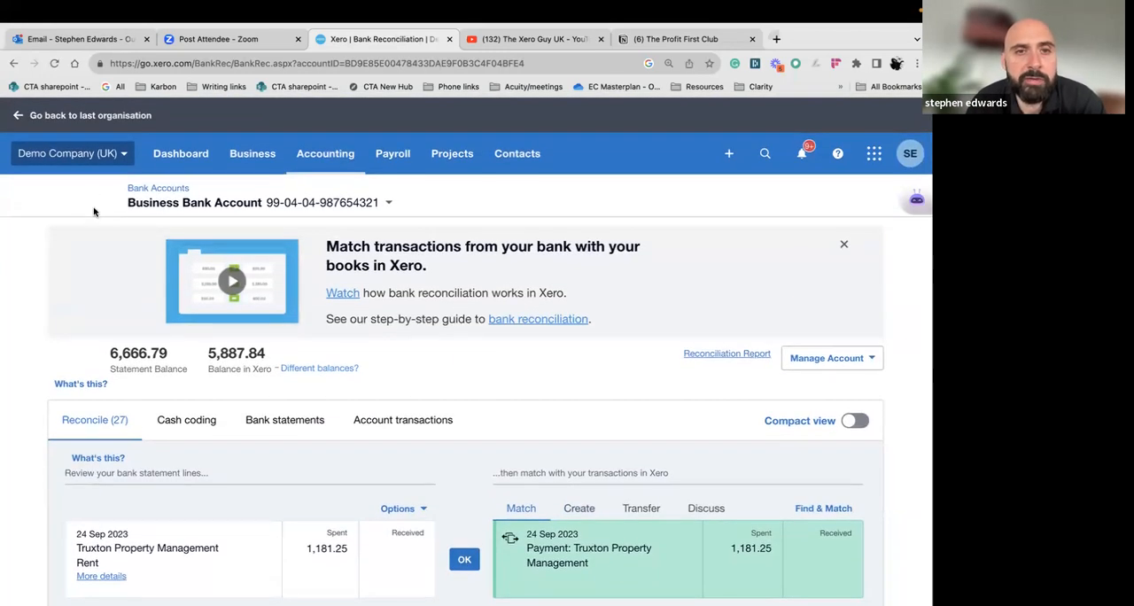
{"action": "left_click", "coordinate": [340, 152]}
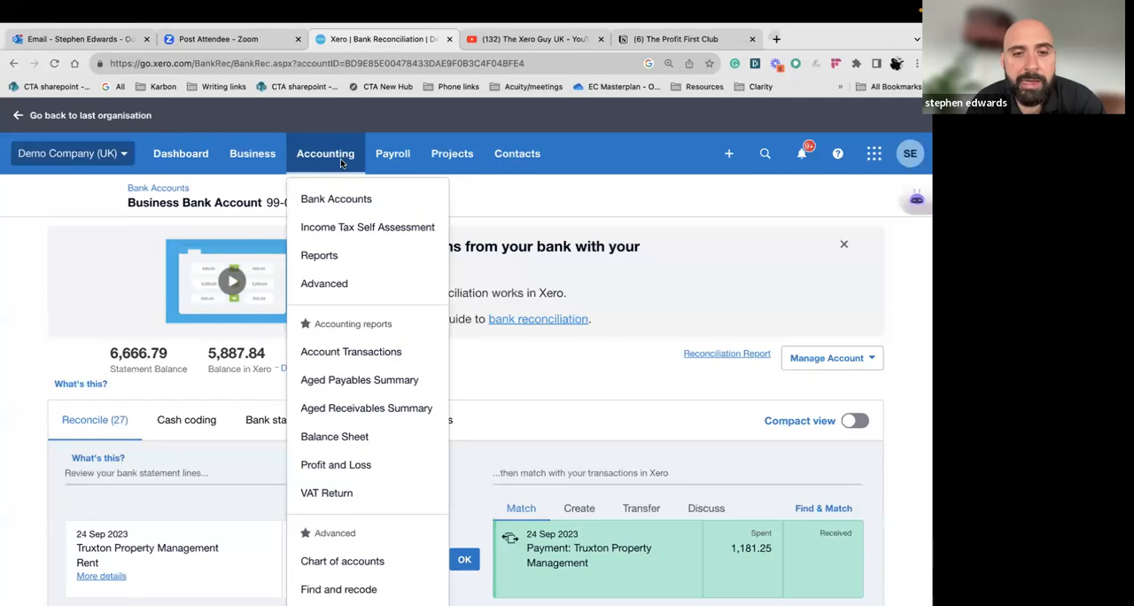
{"action": "scroll", "coordinate": [354, 284], "scroll_direction": "down", "scroll_amount": 2}
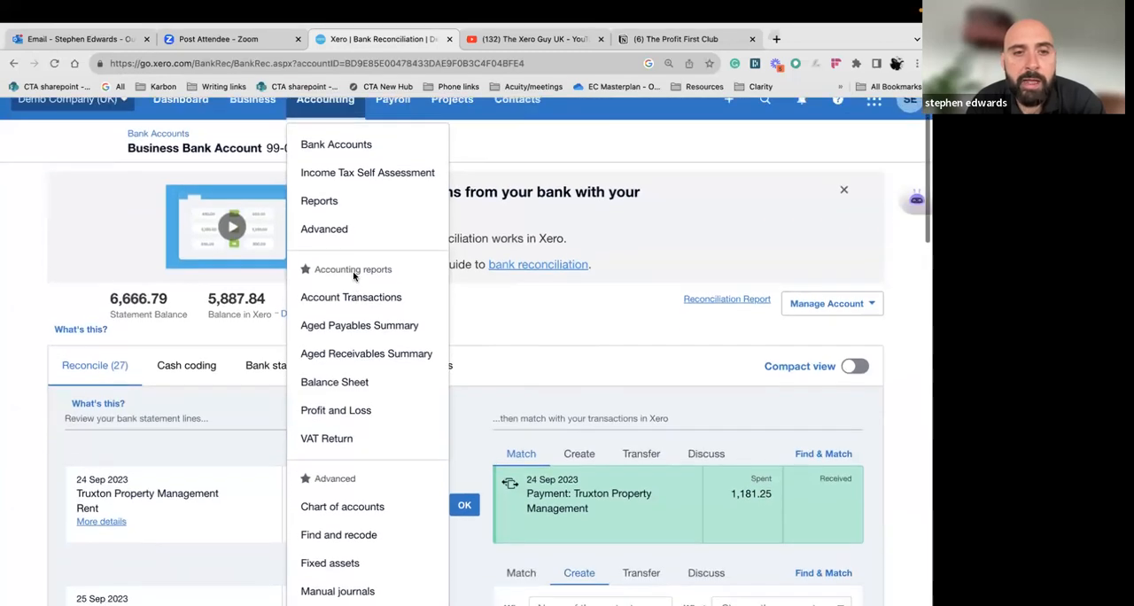
{"action": "scroll", "coordinate": [358, 317], "scroll_direction": "up", "scroll_amount": 1}
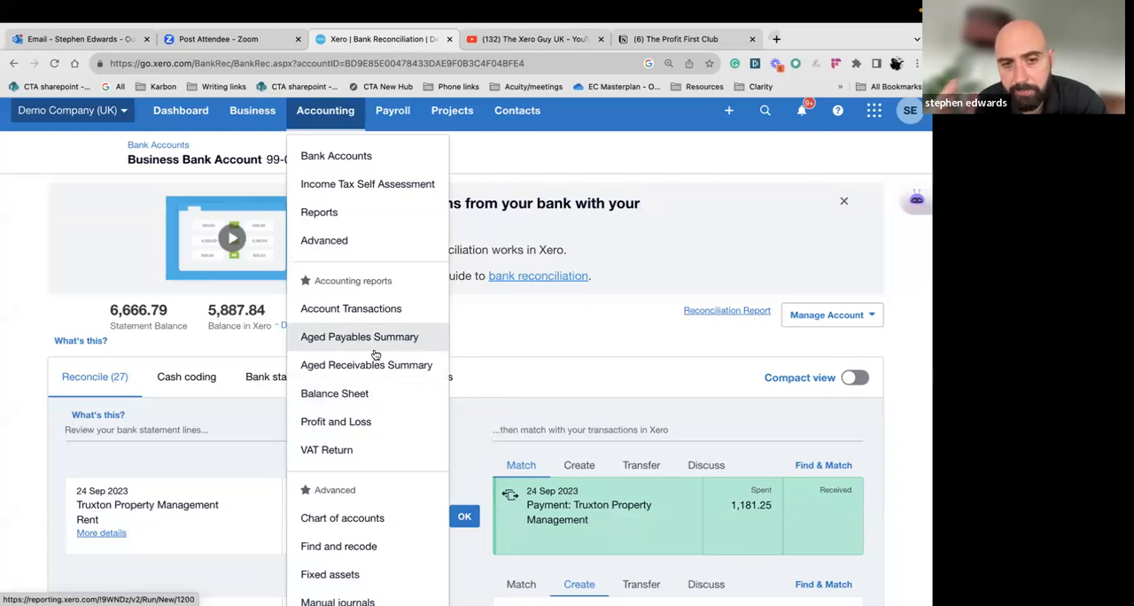
{"action": "scroll", "coordinate": [372, 362], "scroll_direction": "down", "scroll_amount": 1}
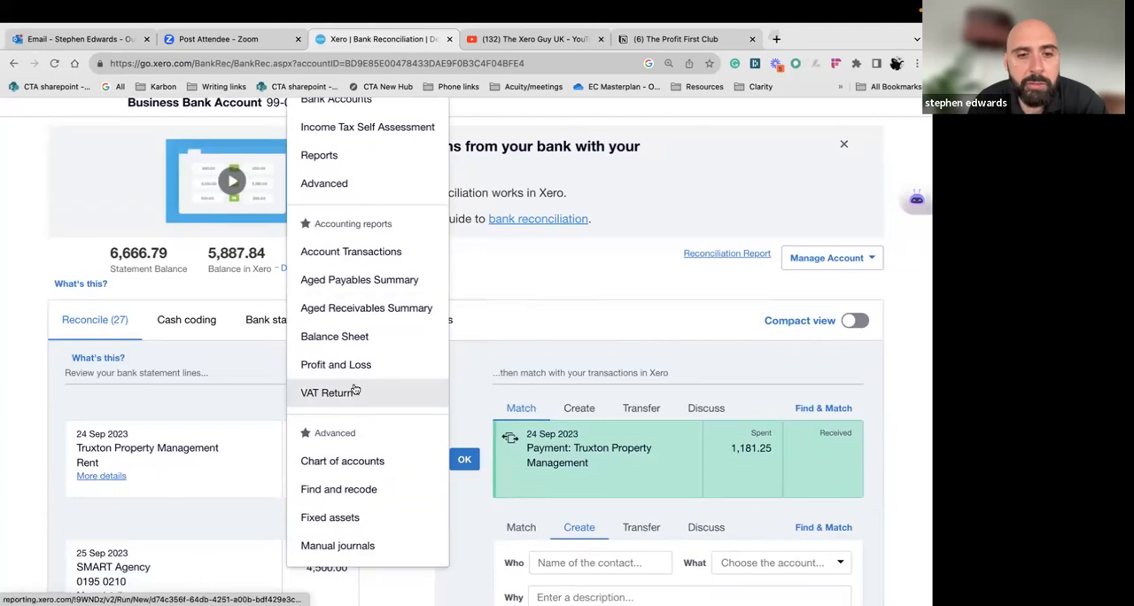
{"action": "scroll", "coordinate": [355, 390], "scroll_direction": "up", "scroll_amount": 2}
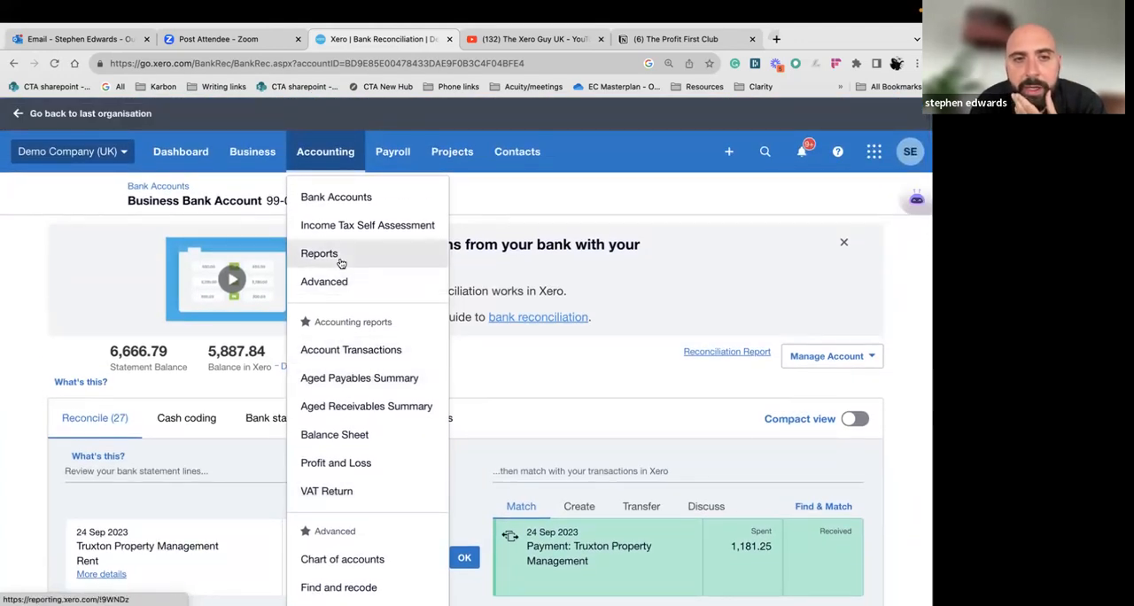
{"action": "left_click", "coordinate": [341, 260]}
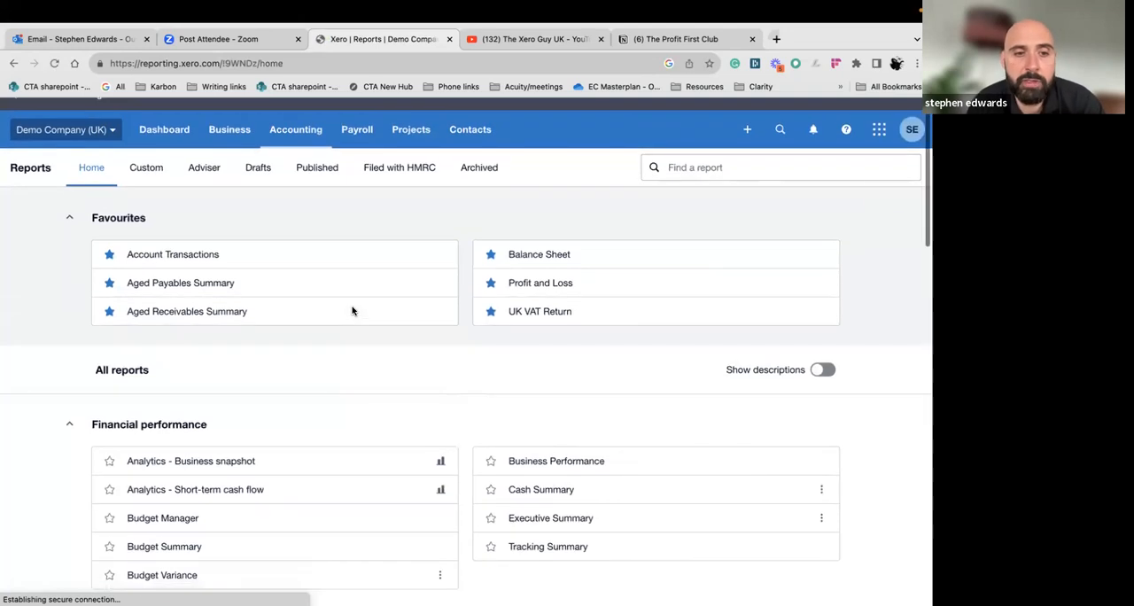
Add the Budget Manager from the financial performance reports to the favourites
{"action": "scroll", "coordinate": [352, 311], "scroll_direction": "down", "scroll_amount": 1}
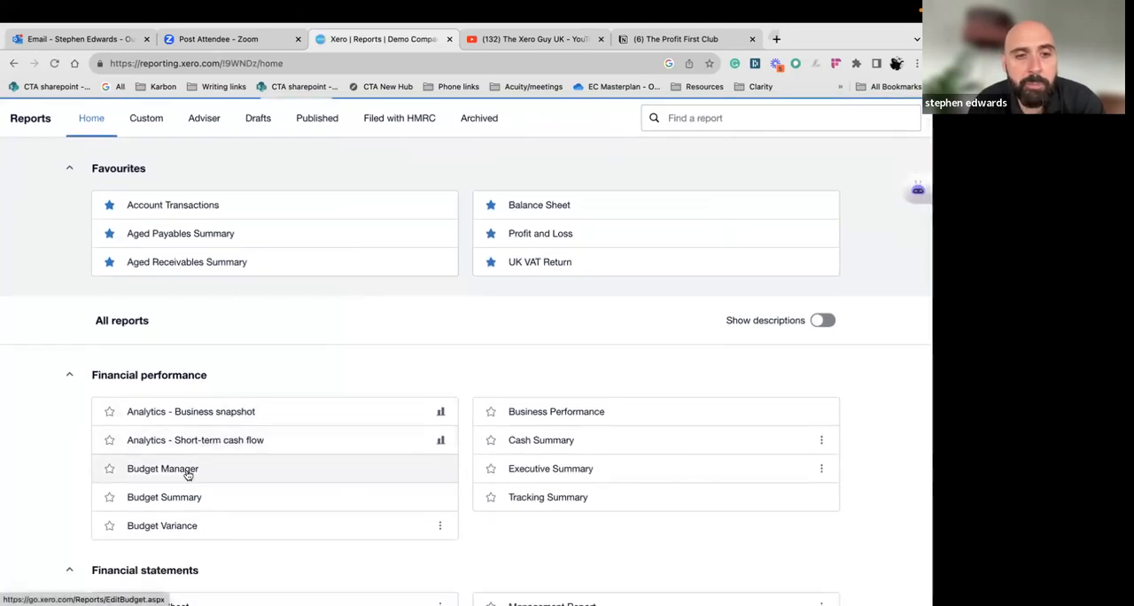
{"action": "scroll", "coordinate": [186, 476], "scroll_direction": "down", "scroll_amount": 1}
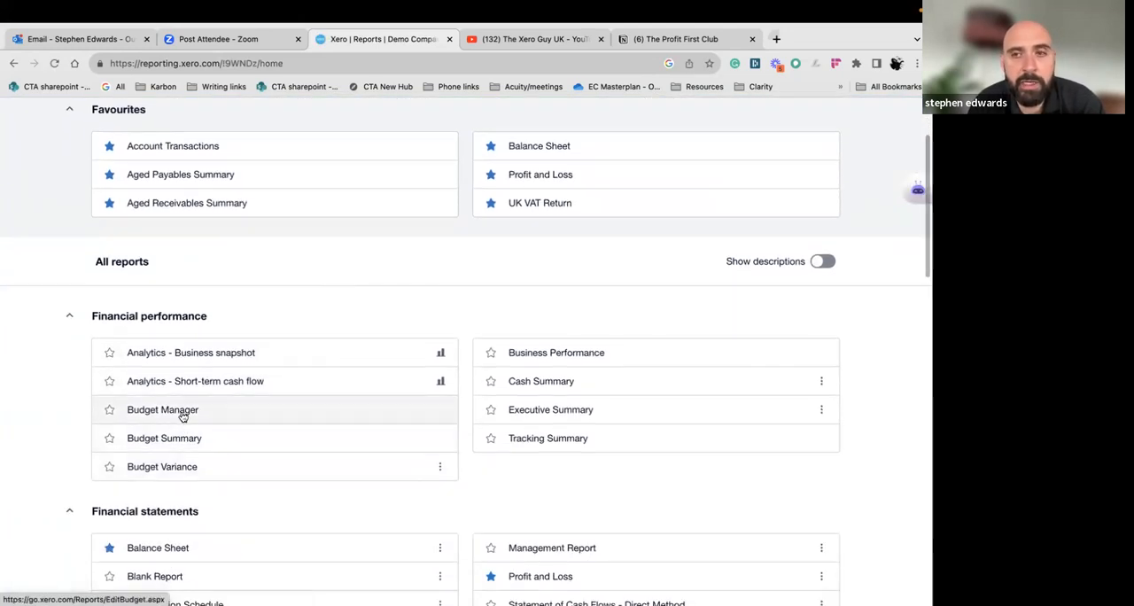
{"action": "left_click", "coordinate": [109, 412]}
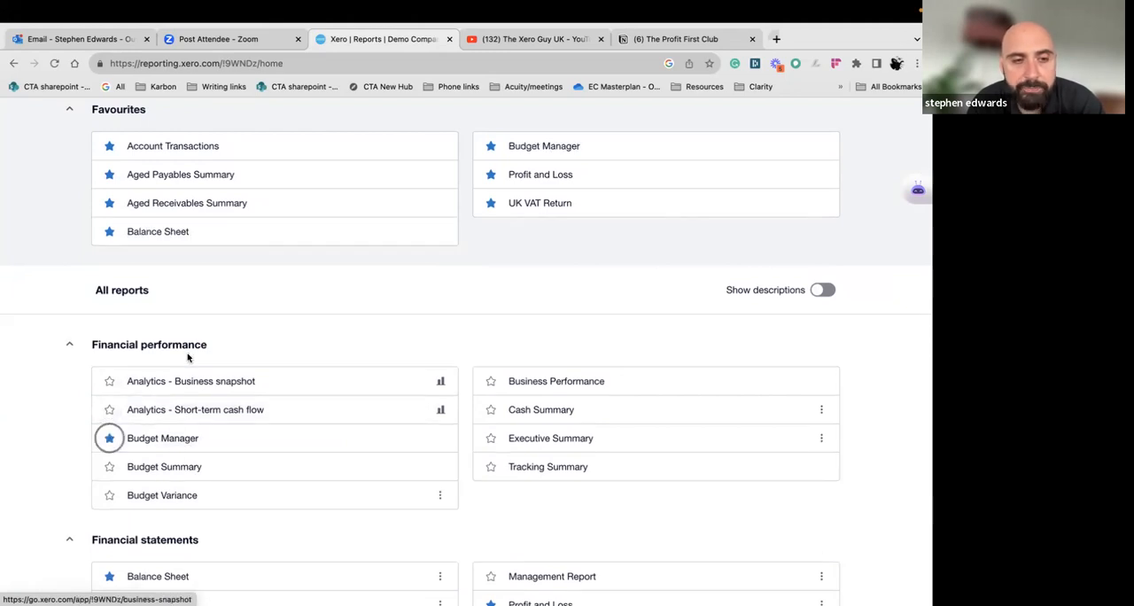
Open the favourite Budget Manager and show the overall budget in wide view
{"action": "scroll", "coordinate": [187, 357], "scroll_direction": "up", "scroll_amount": 3}
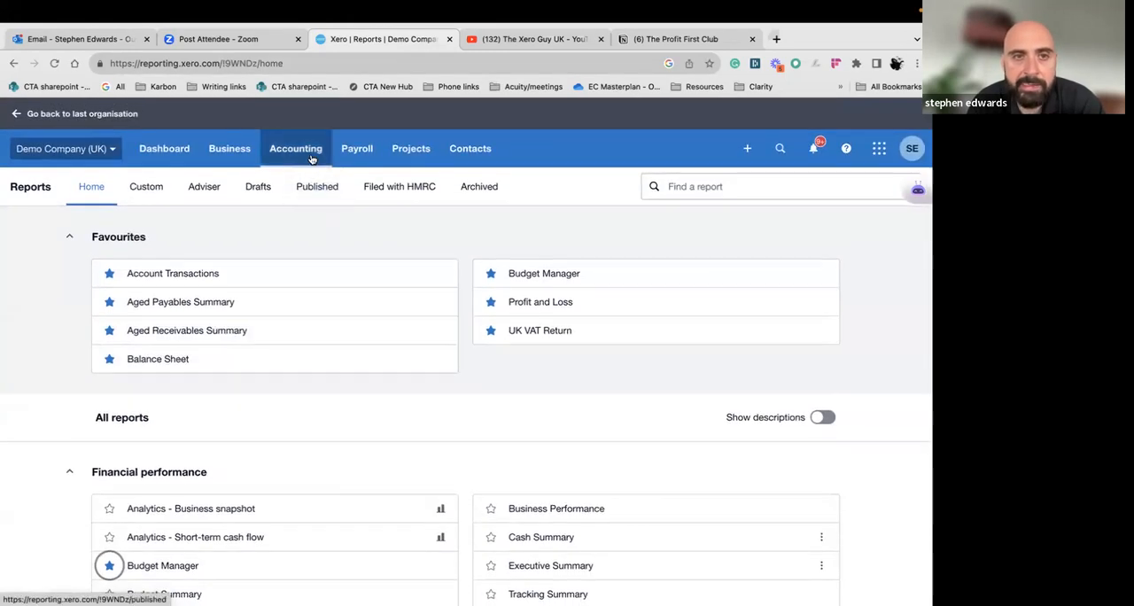
{"action": "left_click", "coordinate": [312, 160]}
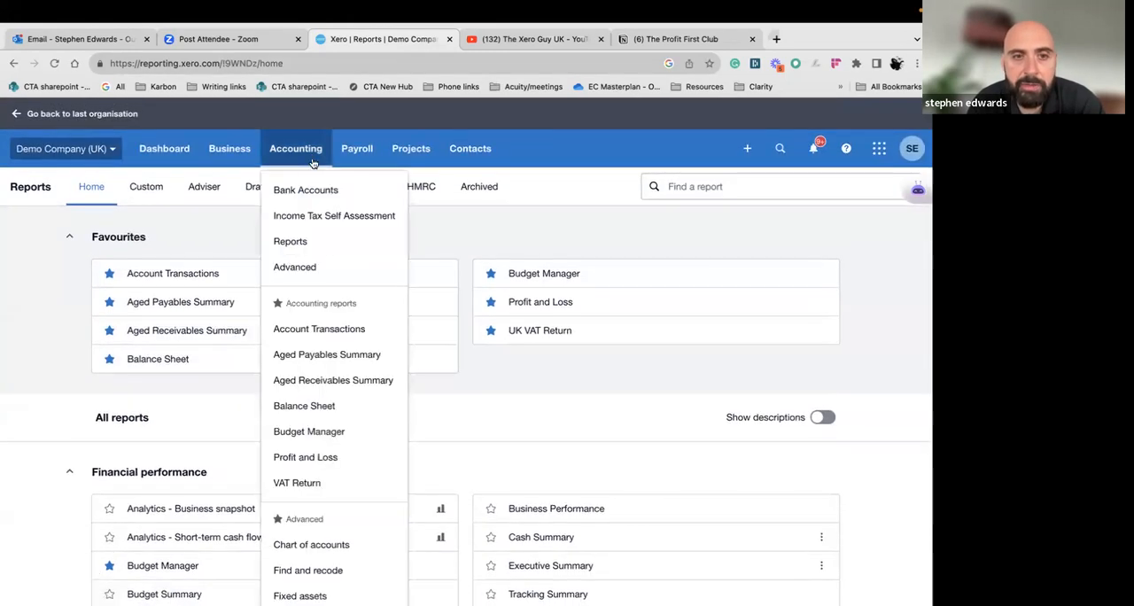
{"action": "left_click", "coordinate": [336, 431]}
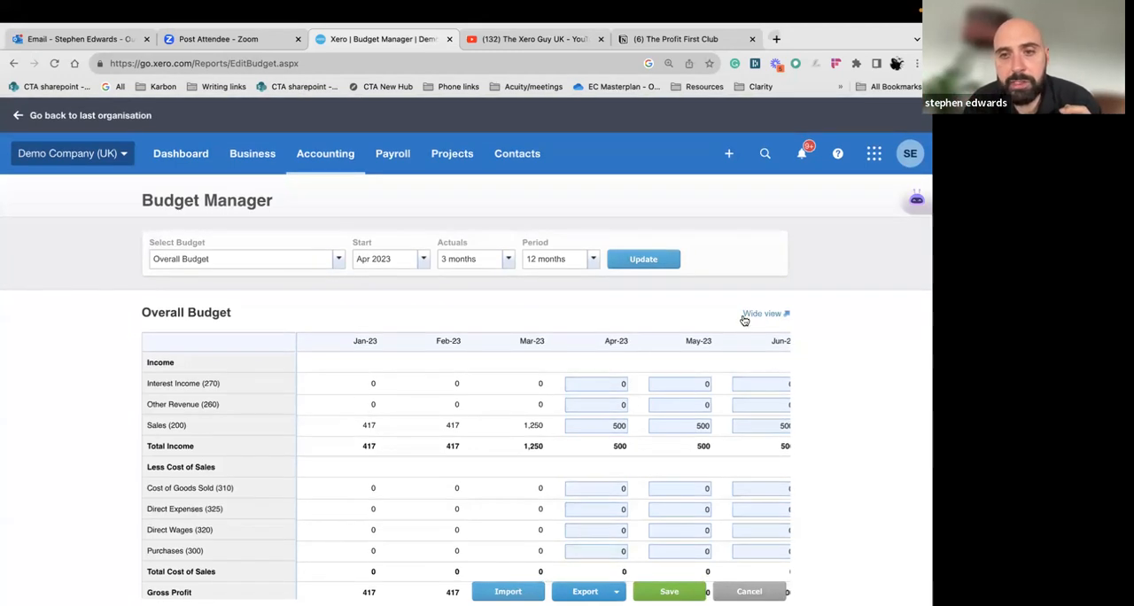
{"action": "left_click", "coordinate": [746, 315]}
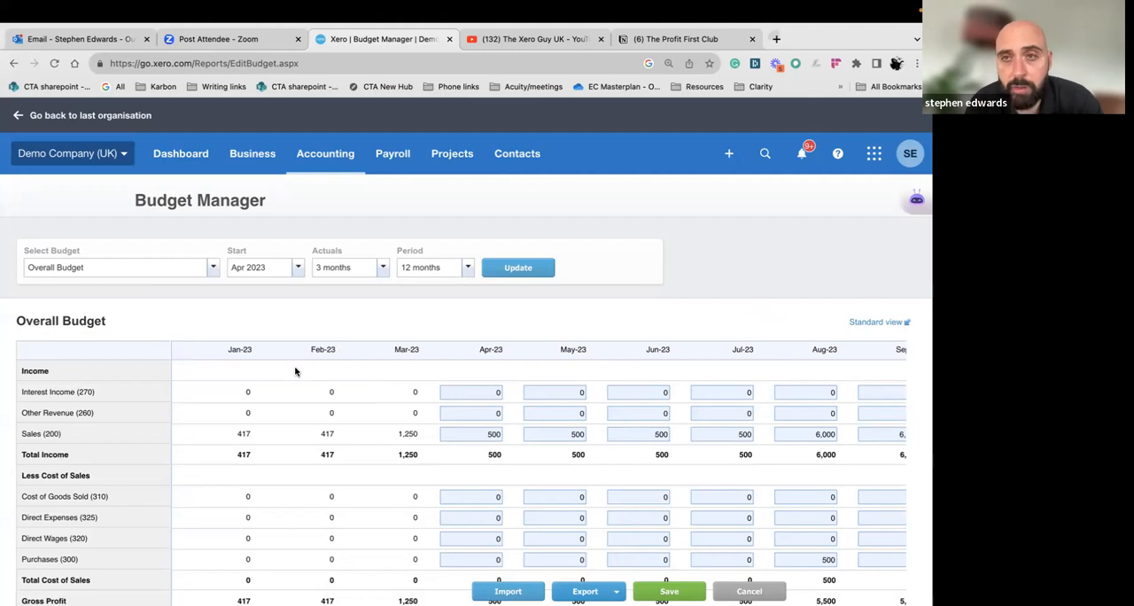
{"action": "scroll", "coordinate": [296, 381], "scroll_direction": "down", "scroll_amount": 1}
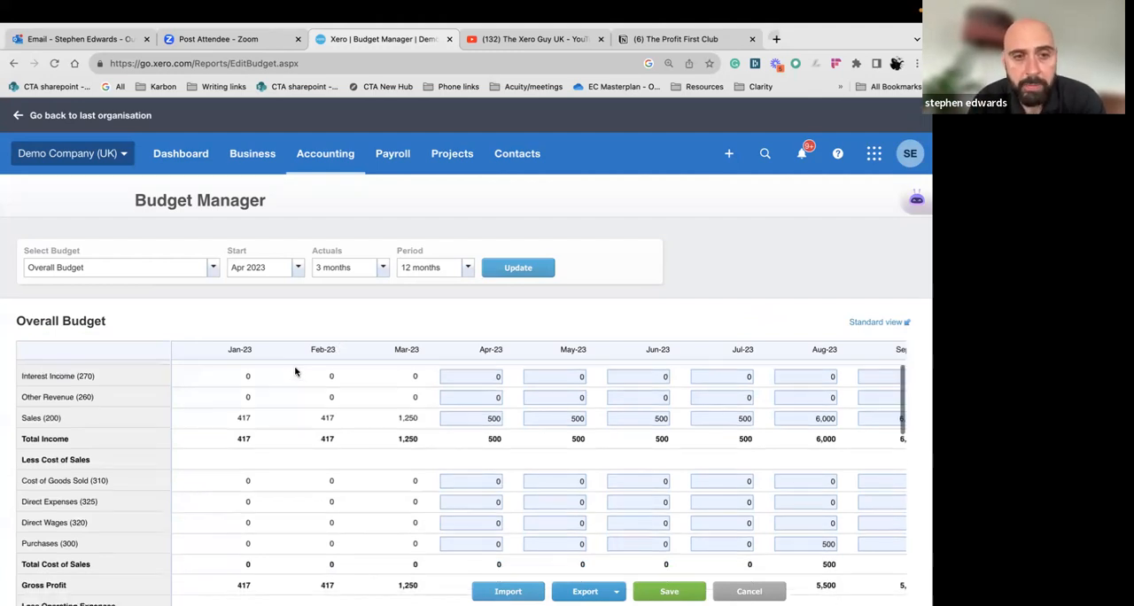
{"action": "scroll", "coordinate": [296, 395], "scroll_direction": "up", "scroll_amount": 1}
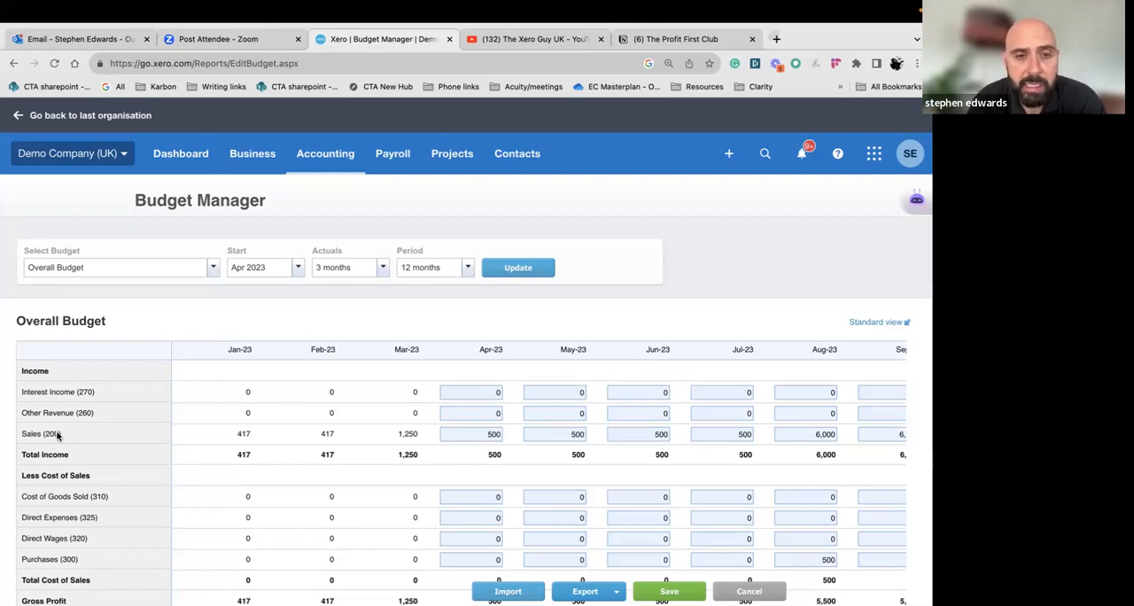
Set the overall budget's start month to Oct 2023 and refresh the budget table
{"action": "scroll", "coordinate": [300, 303], "scroll_direction": "up", "scroll_amount": 1}
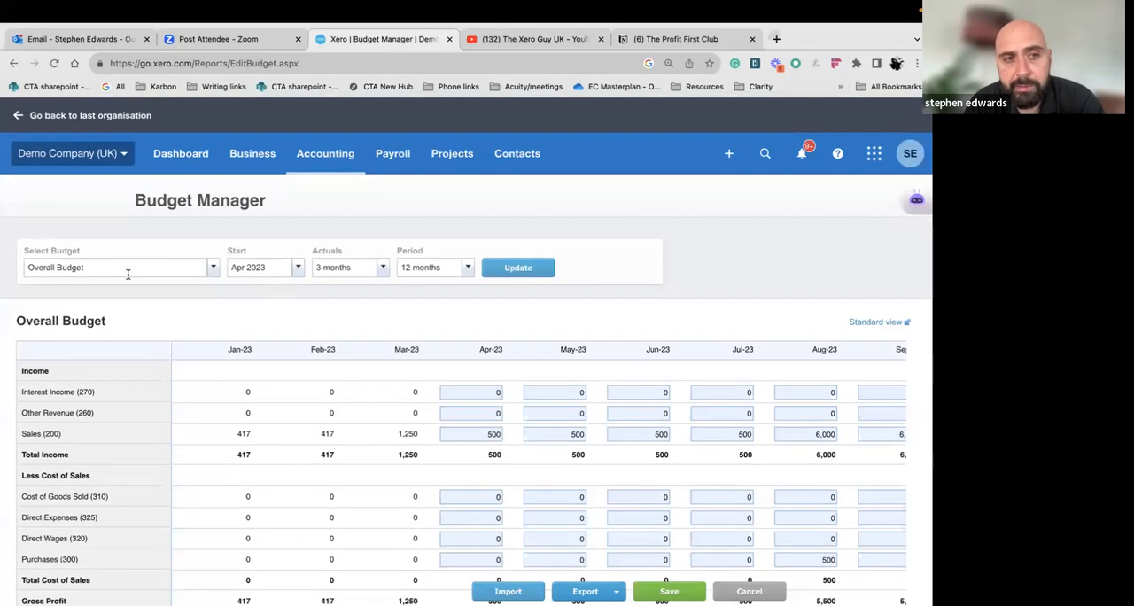
{"action": "left_click", "coordinate": [301, 269]}
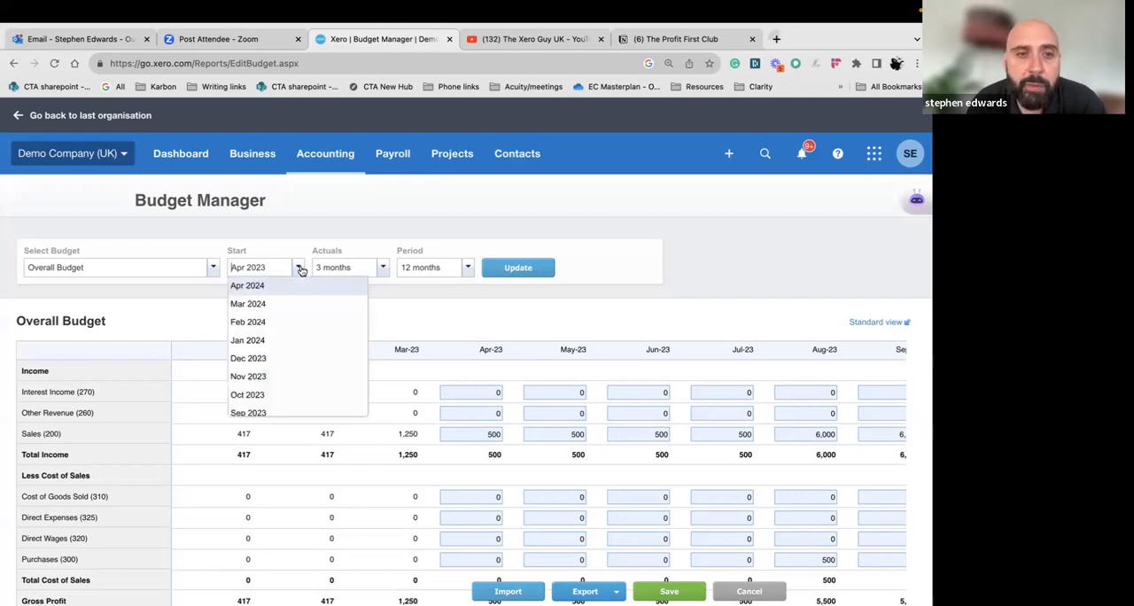
{"action": "scroll", "coordinate": [280, 351], "scroll_direction": "down", "scroll_amount": 1}
{"action": "left_click", "coordinate": [274, 372]}
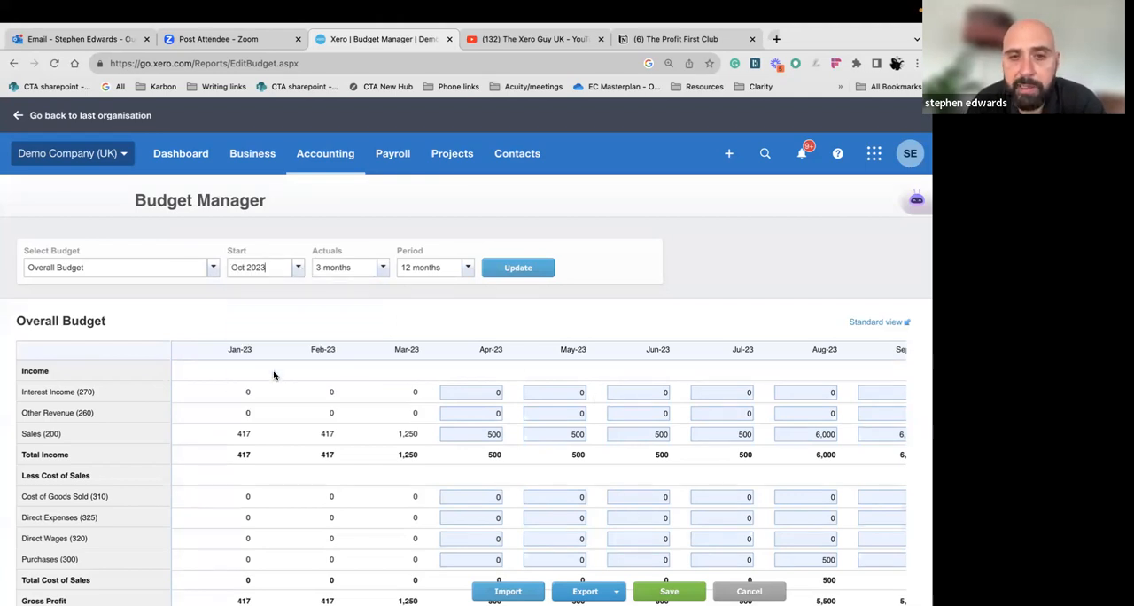
{"action": "left_click", "coordinate": [509, 269]}
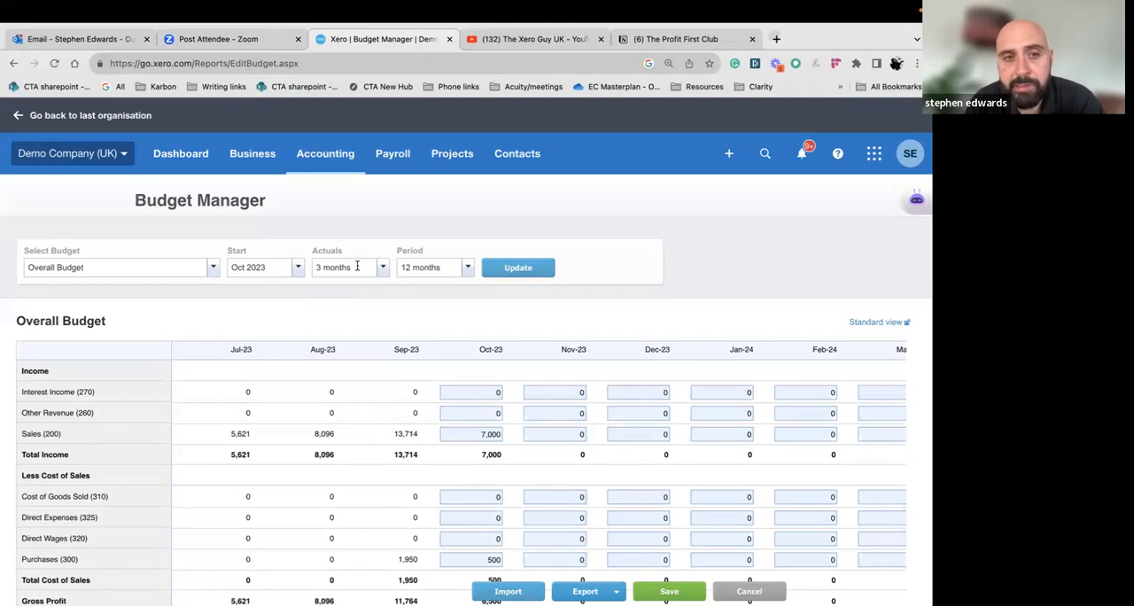
Include 6 months of actuals in the overall budget and refresh the table
{"action": "left_click", "coordinate": [384, 268]}
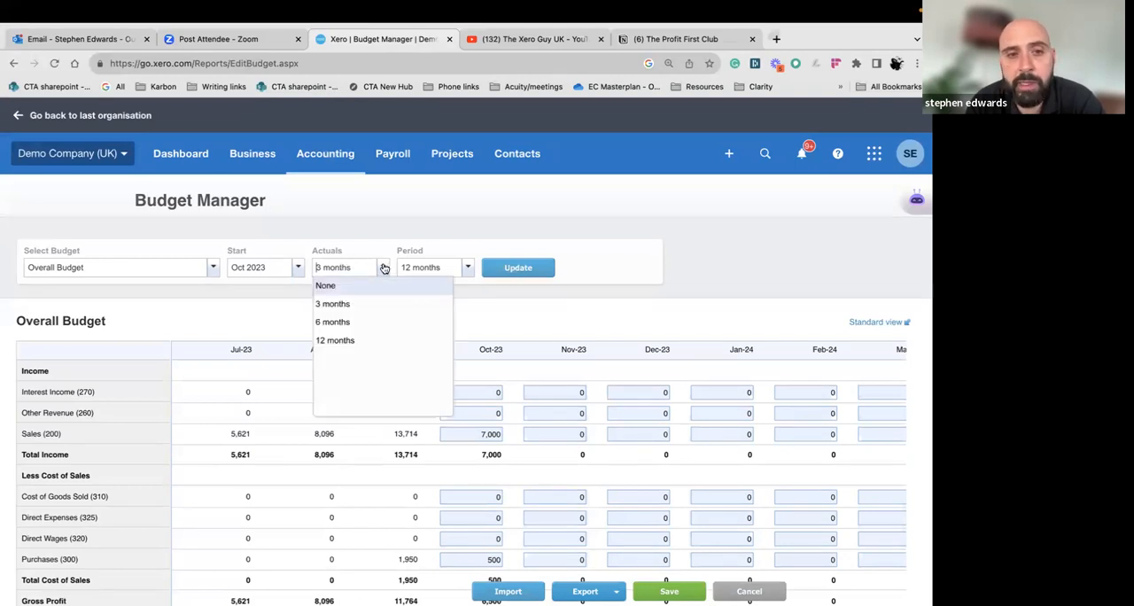
{"action": "left_click", "coordinate": [359, 328]}
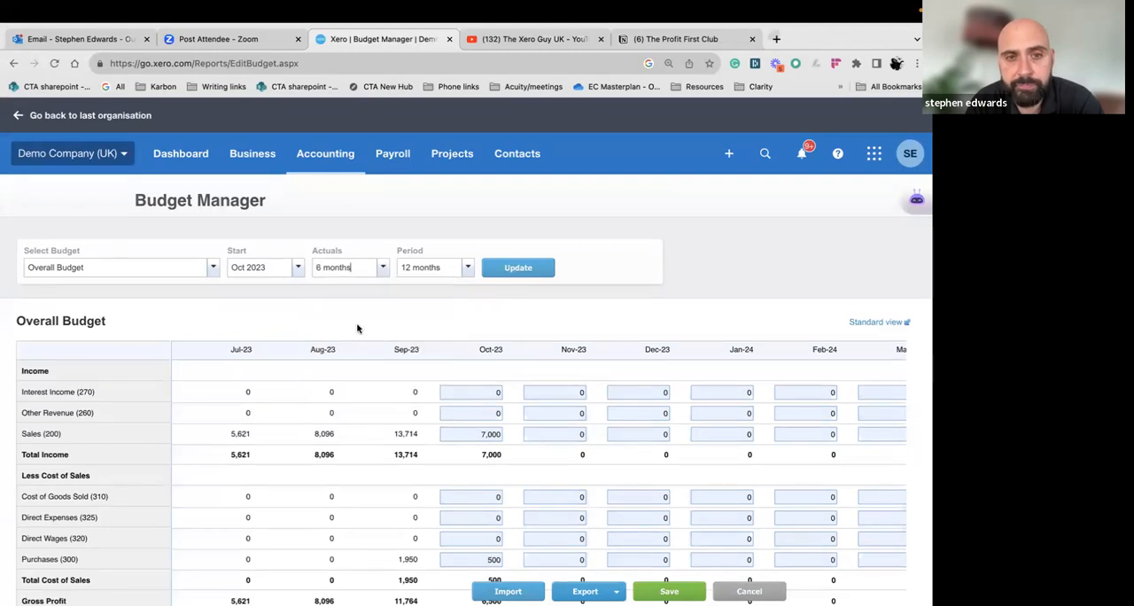
{"action": "left_click", "coordinate": [514, 275]}
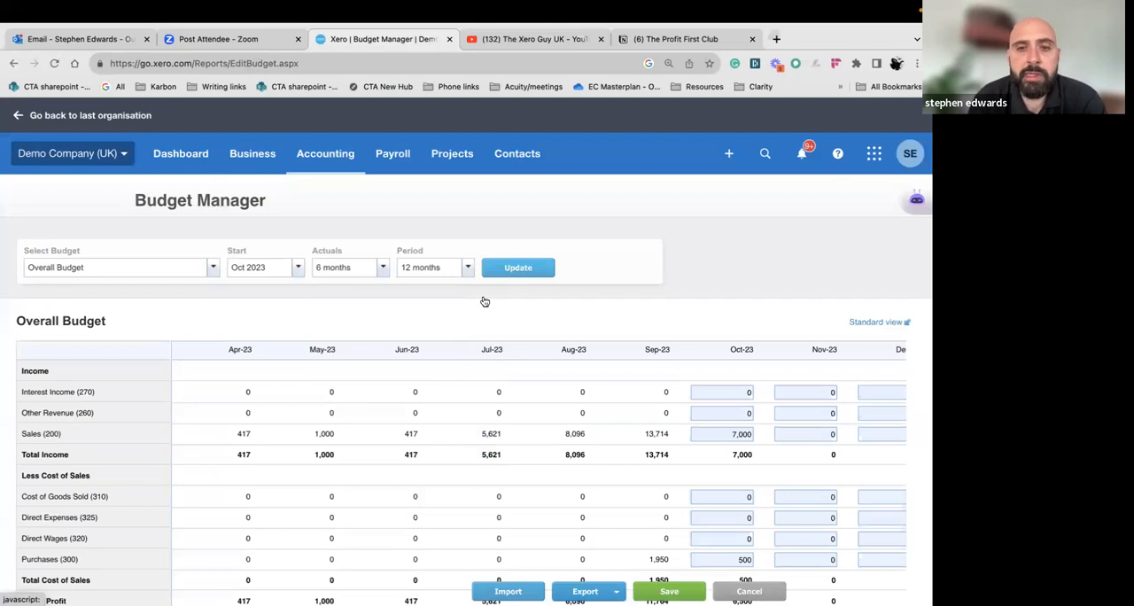
Examine the monthly actuals up to September 2023 alongside the editable budget months from October 2023 onwards
{"action": "scroll", "coordinate": [401, 439], "scroll_direction": "right", "scroll_amount": 3}
{"action": "scroll", "coordinate": [401, 443], "scroll_direction": "left", "scroll_amount": 2}
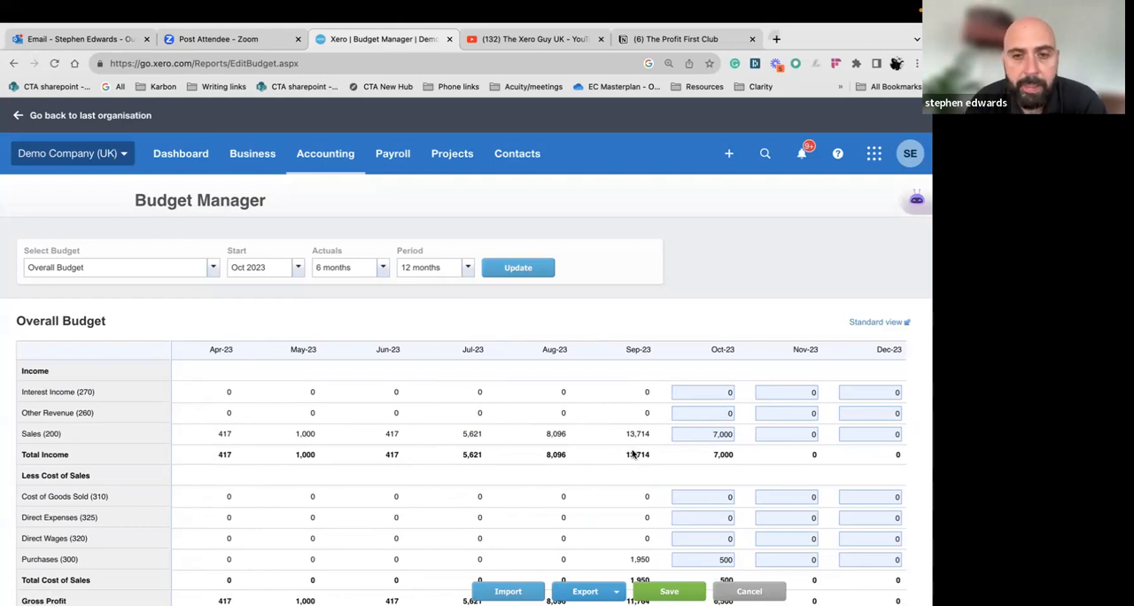
{"action": "scroll", "coordinate": [631, 455], "scroll_direction": "right", "scroll_amount": 2}
{"action": "scroll", "coordinate": [631, 455], "scroll_direction": "right", "scroll_amount": 2}
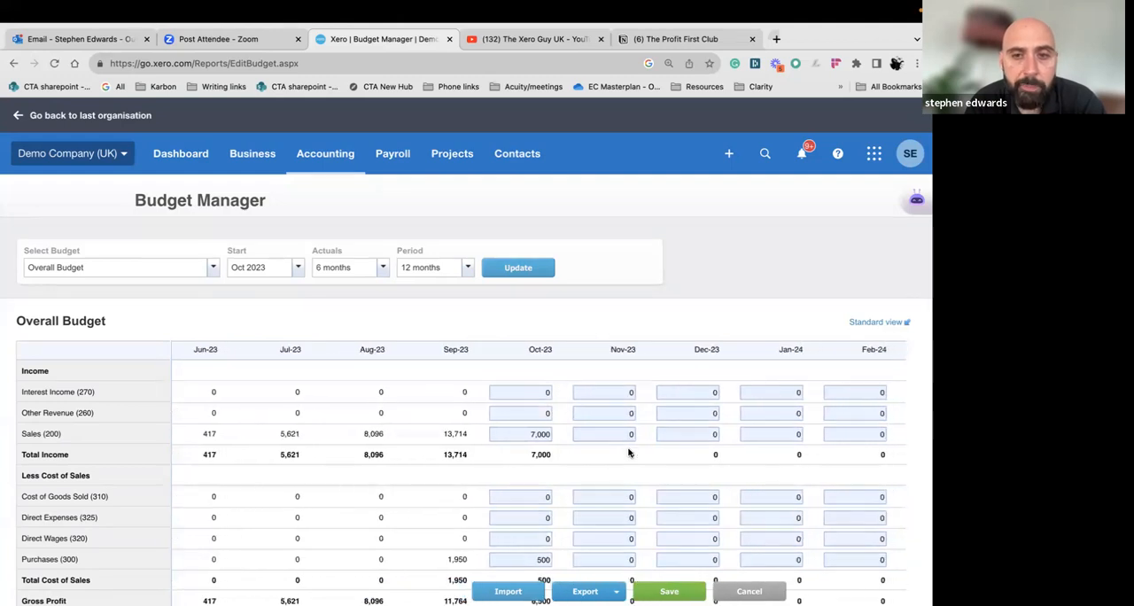
{"action": "scroll", "coordinate": [574, 425], "scroll_direction": "right", "scroll_amount": 2}
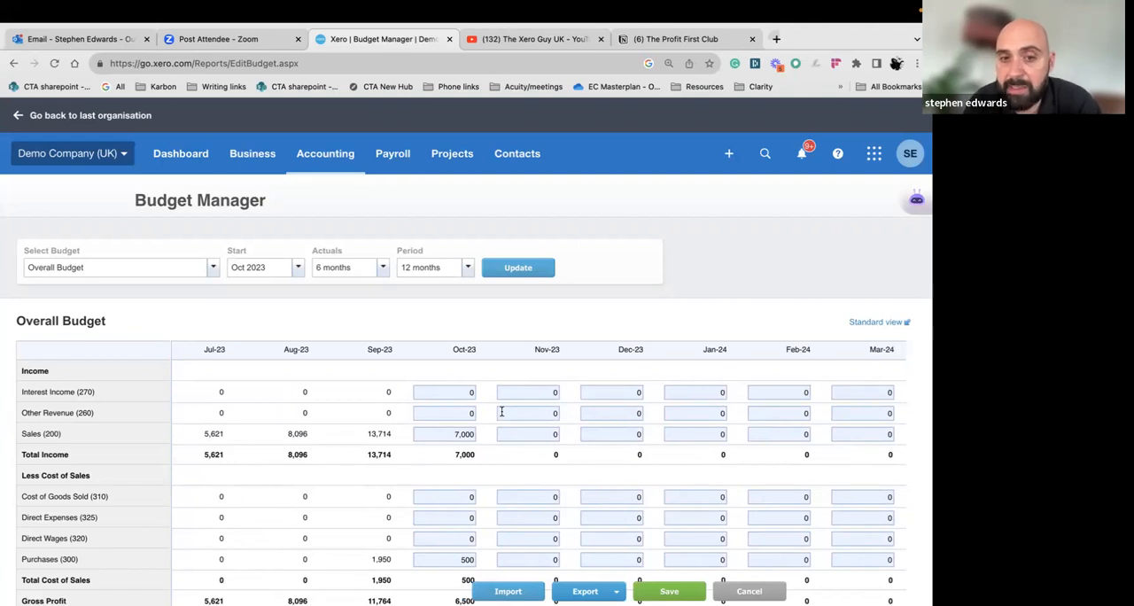
{"action": "scroll", "coordinate": [502, 411], "scroll_direction": "down", "scroll_amount": 1}
{"action": "scroll", "coordinate": [502, 411], "scroll_direction": "up", "scroll_amount": 1}
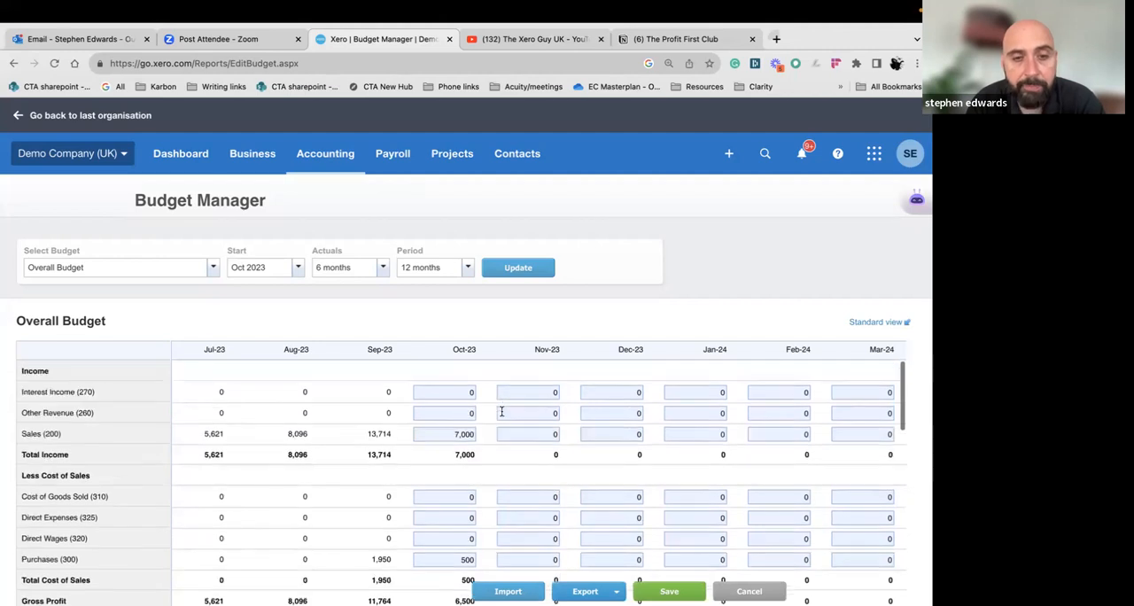
{"action": "scroll", "coordinate": [502, 421], "scroll_direction": "left", "scroll_amount": 1}
{"action": "scroll", "coordinate": [502, 421], "scroll_direction": "left", "scroll_amount": 3}
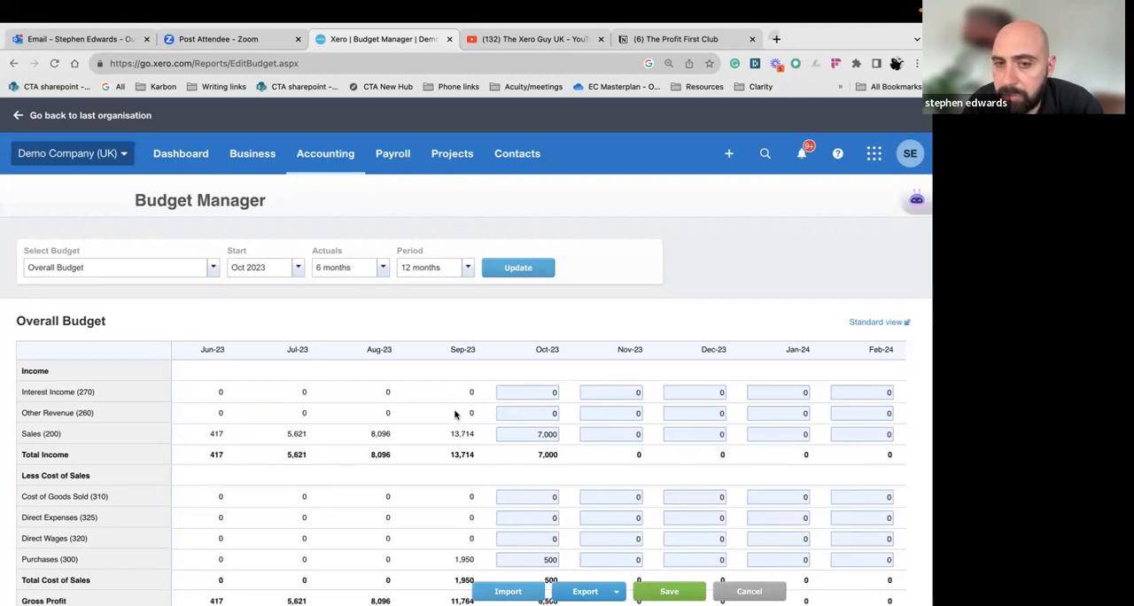
{"action": "scroll", "coordinate": [454, 414], "scroll_direction": "left", "scroll_amount": 4}
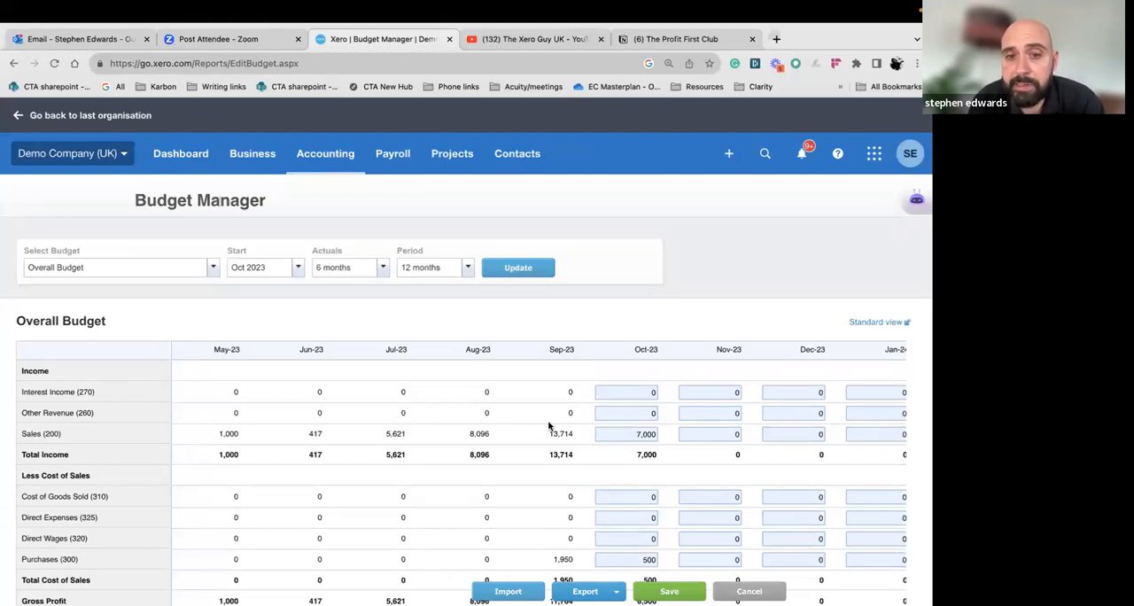
{"action": "scroll", "coordinate": [554, 420], "scroll_direction": "down", "scroll_amount": 1}
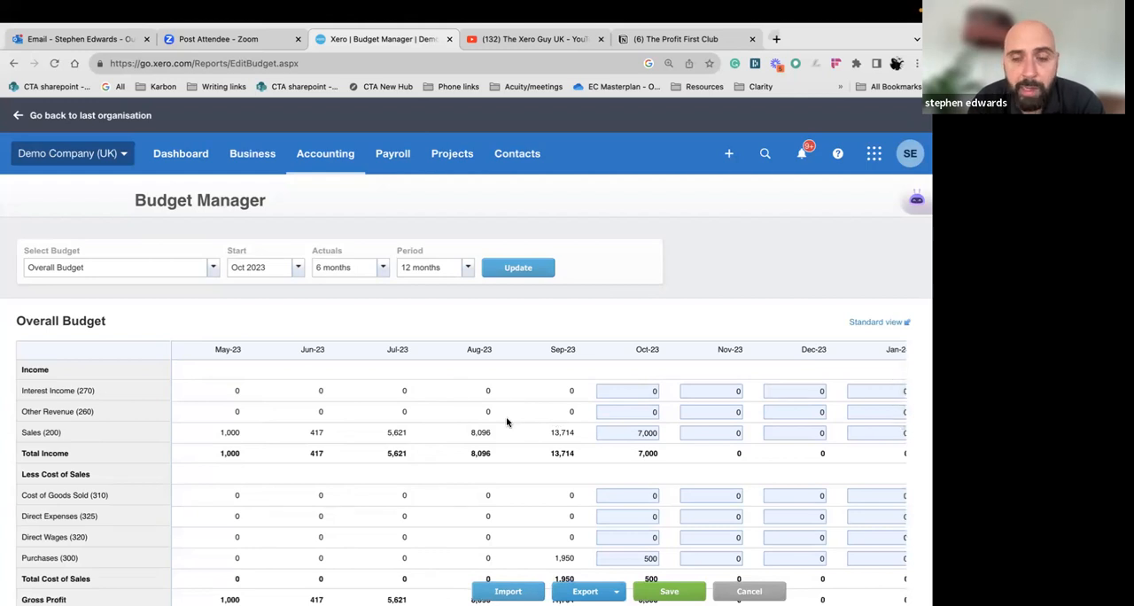
{"action": "scroll", "coordinate": [507, 421], "scroll_direction": "down", "scroll_amount": 3}
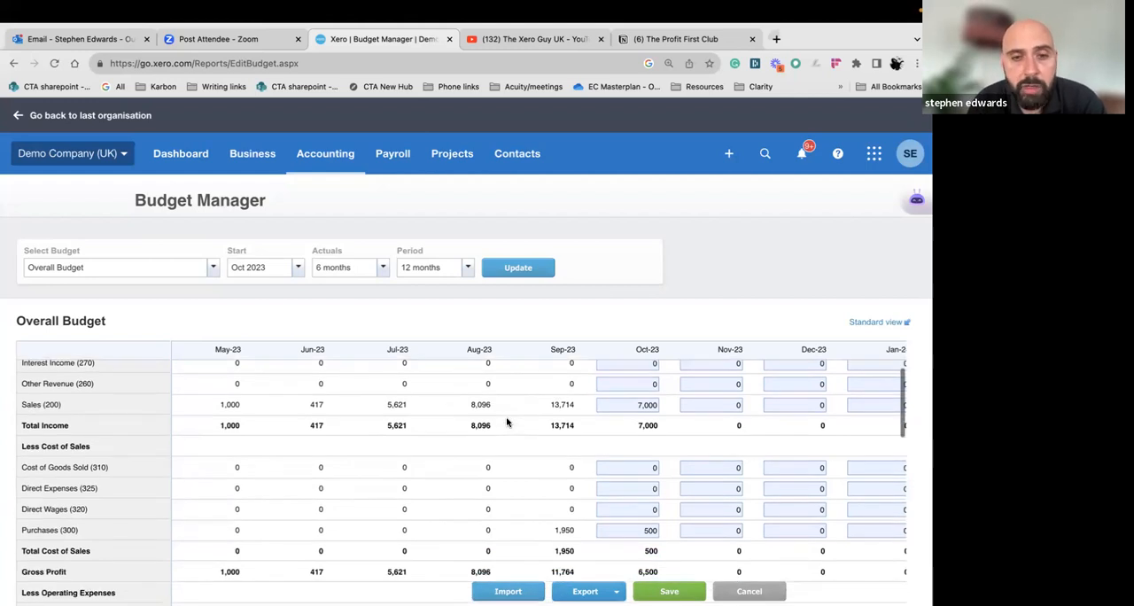
{"action": "scroll", "coordinate": [507, 422], "scroll_direction": "up", "scroll_amount": 3}
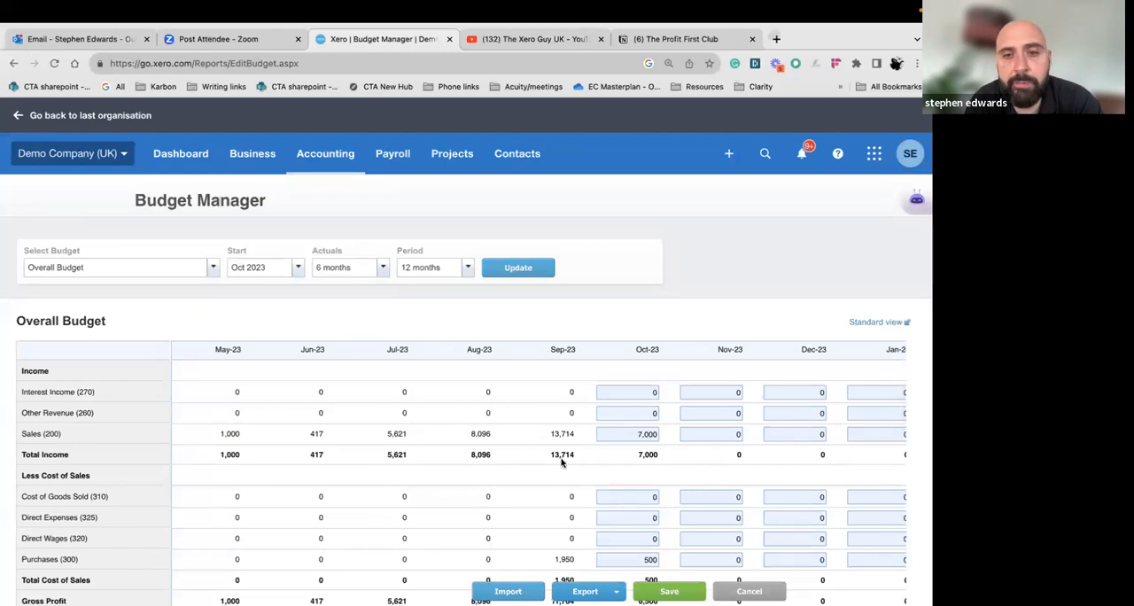
Enlarge the page to 125% and review the income, cost of sales and gross profit rows, especially for September 2023
{"action": "key", "text": "ctrl+plus"}
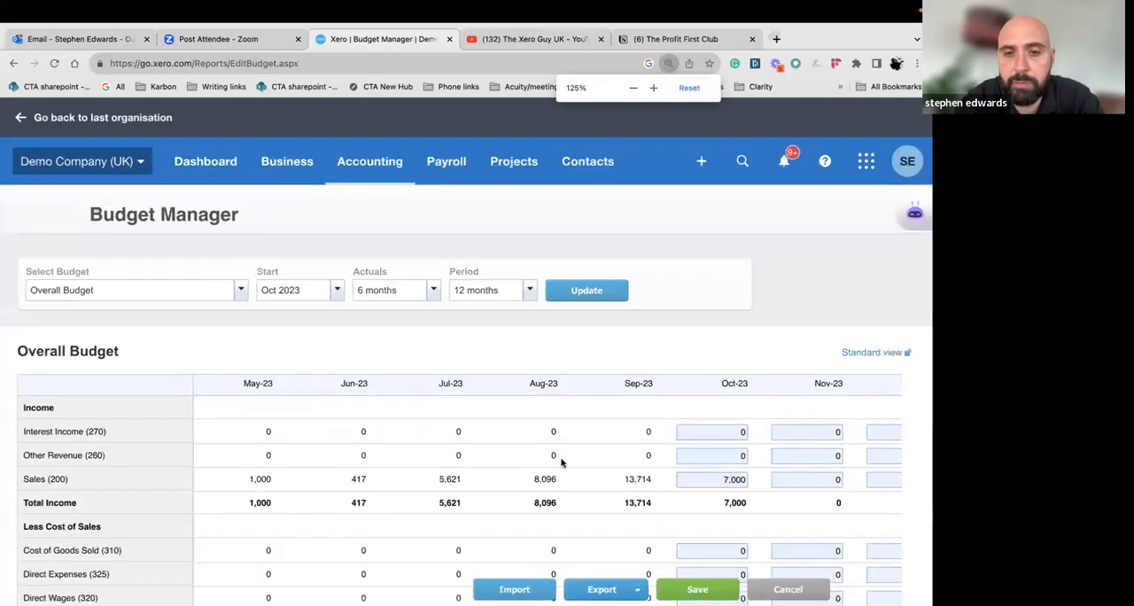
{"action": "scroll", "coordinate": [561, 462], "scroll_direction": "down", "scroll_amount": 2}
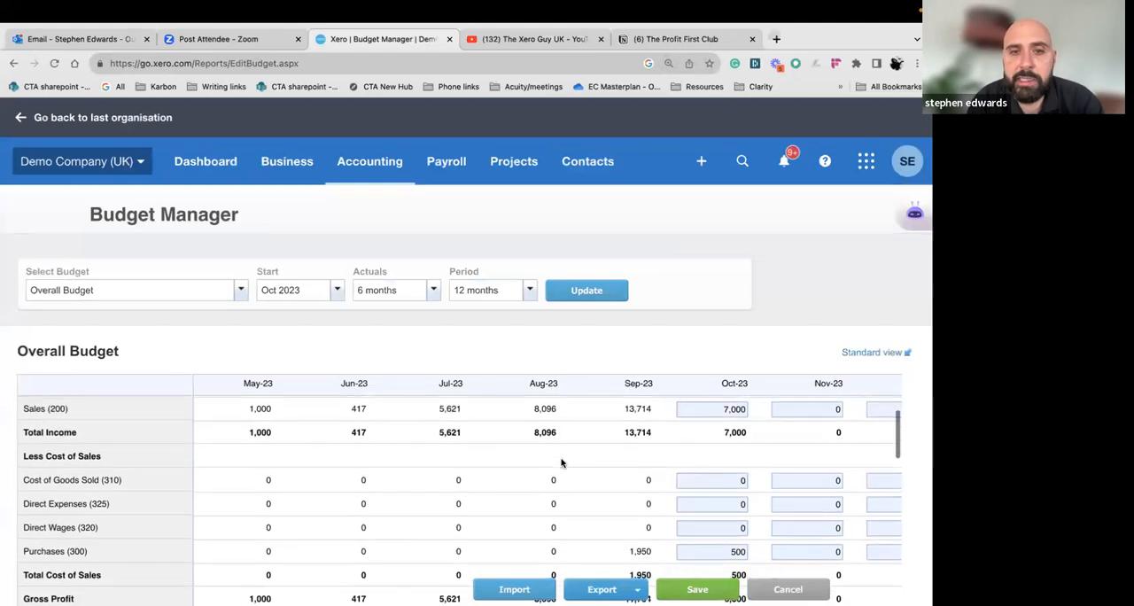
{"action": "scroll", "coordinate": [573, 478], "scroll_direction": "up", "scroll_amount": 1}
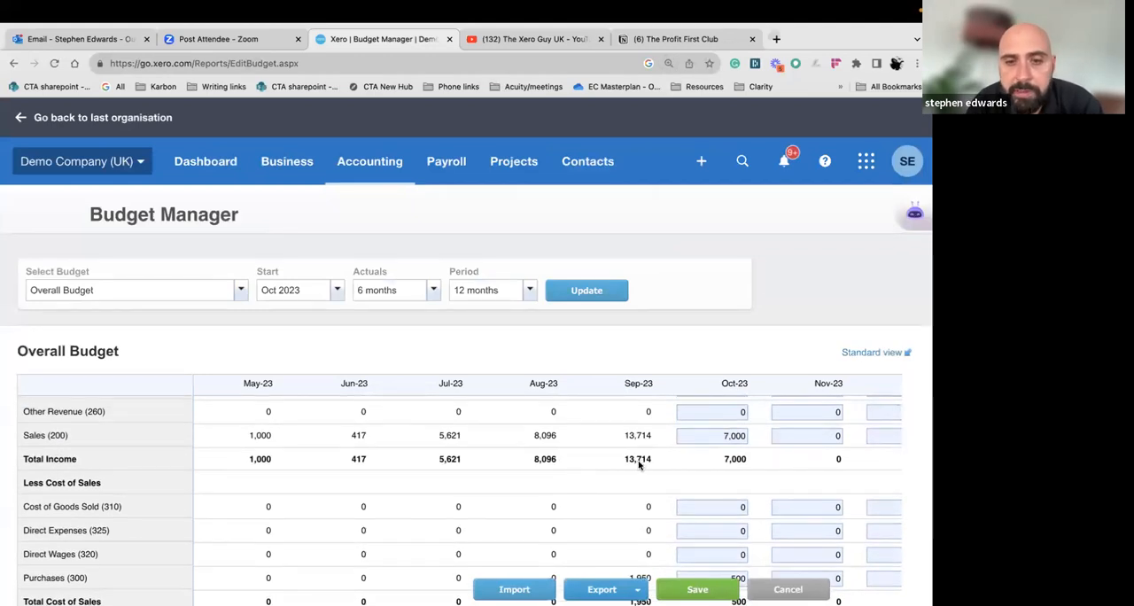
{"action": "scroll", "coordinate": [639, 467], "scroll_direction": "down", "scroll_amount": 1}
{"action": "scroll", "coordinate": [639, 467], "scroll_direction": "down", "scroll_amount": 3}
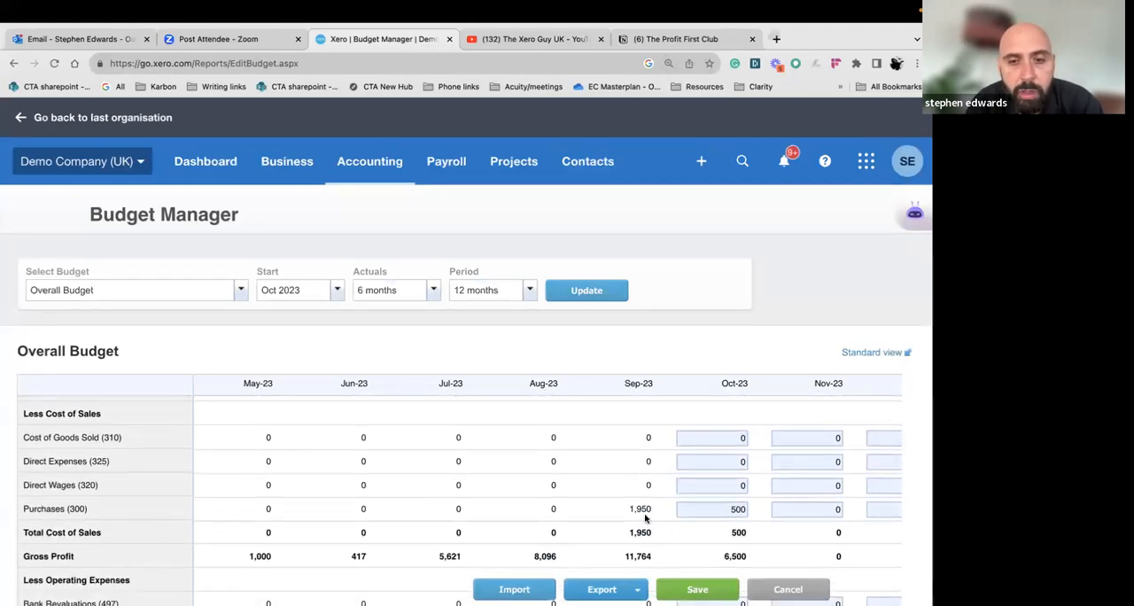
{"action": "scroll", "coordinate": [642, 515], "scroll_direction": "down", "scroll_amount": 2}
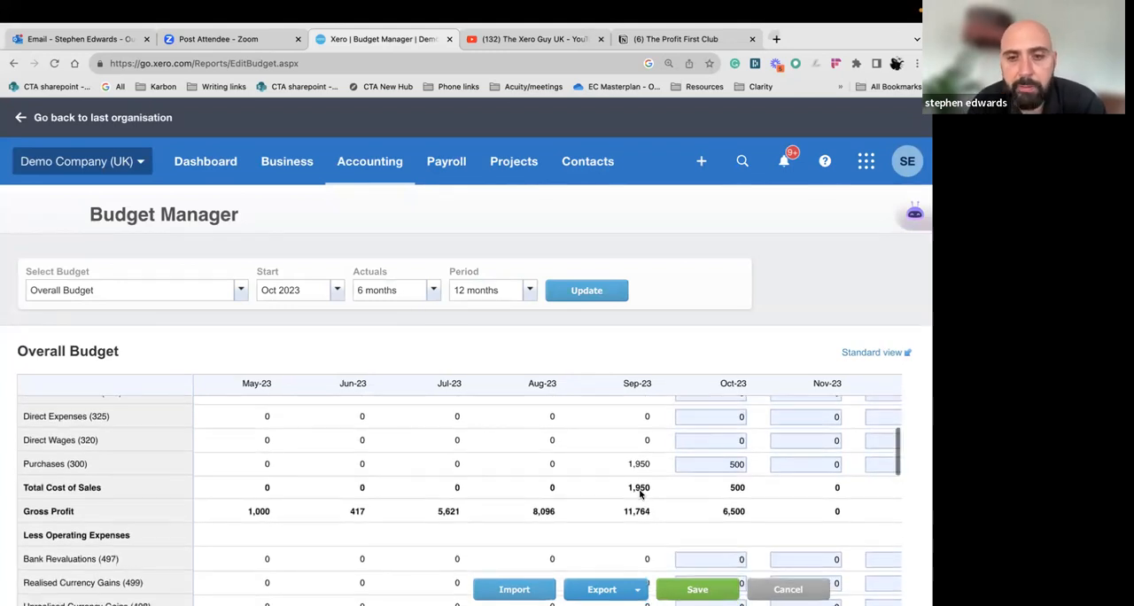
{"action": "scroll", "coordinate": [641, 496], "scroll_direction": "down", "scroll_amount": 1}
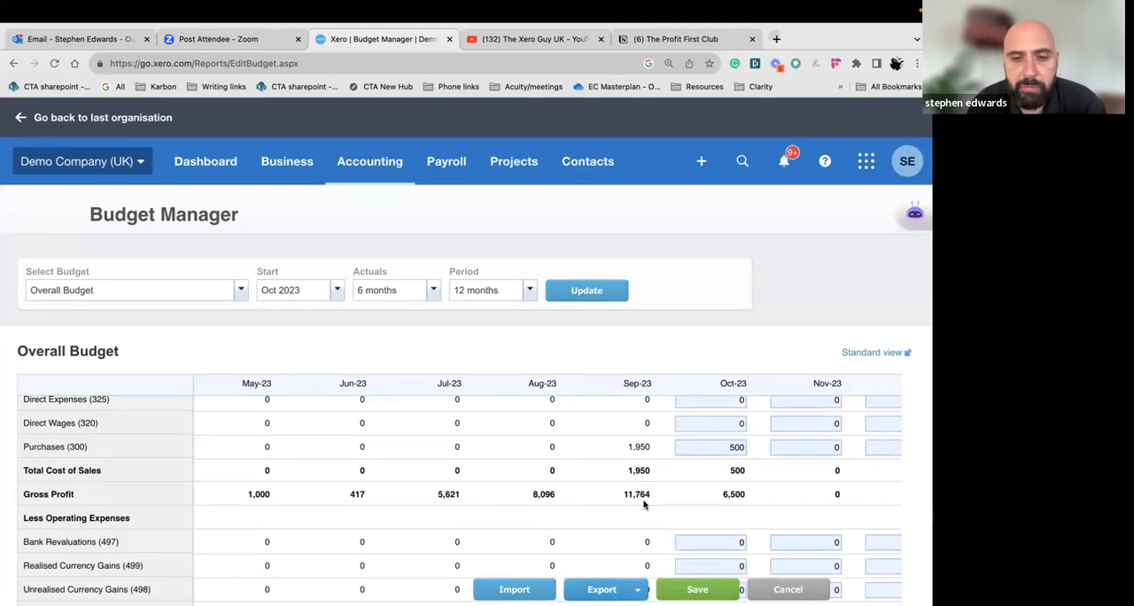
Review the monthly operating expenses and overheads from Advertising & Marketing down to net profit, and return to the income rows
{"action": "scroll", "coordinate": [644, 505], "scroll_direction": "down", "scroll_amount": 1}
{"action": "scroll", "coordinate": [645, 505], "scroll_direction": "down", "scroll_amount": 4}
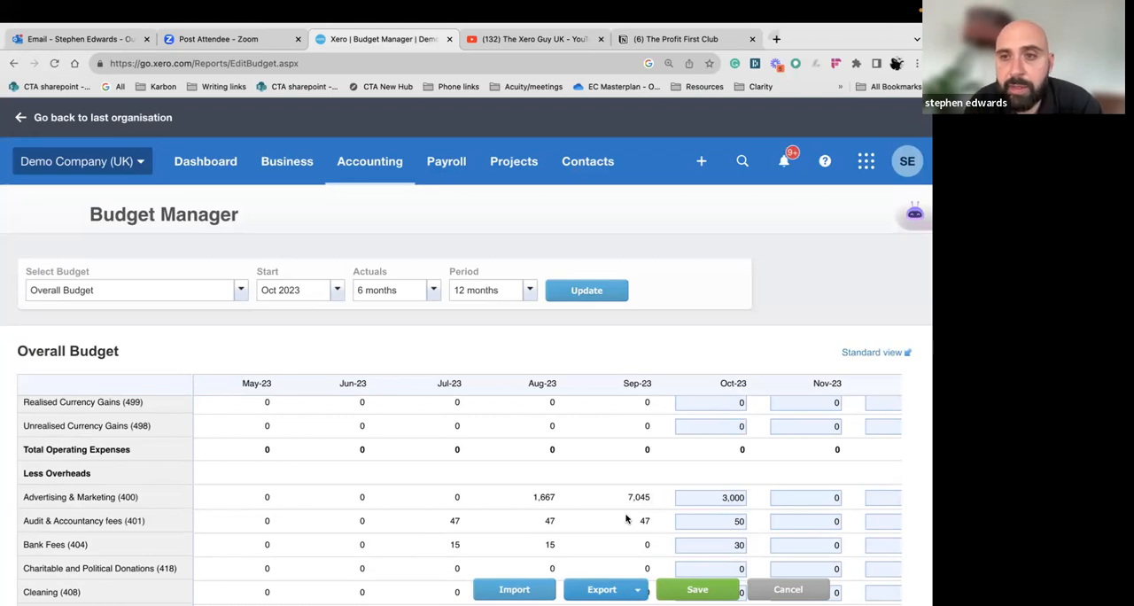
{"action": "scroll", "coordinate": [629, 518], "scroll_direction": "down", "scroll_amount": 1}
{"action": "scroll", "coordinate": [631, 483], "scroll_direction": "down", "scroll_amount": 1}
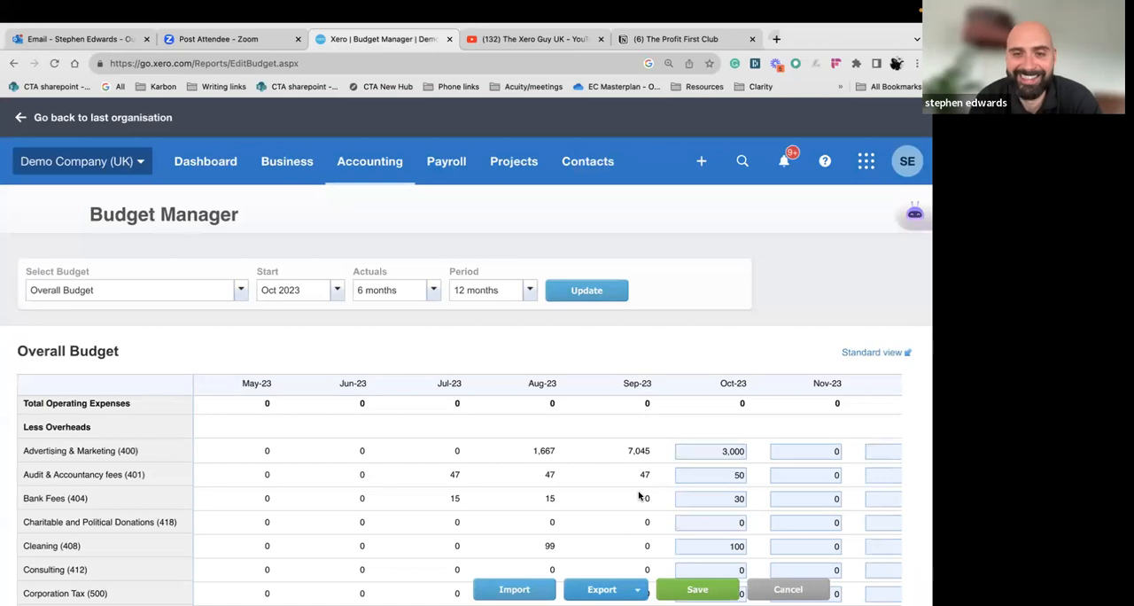
{"action": "scroll", "coordinate": [644, 483], "scroll_direction": "down", "scroll_amount": 1}
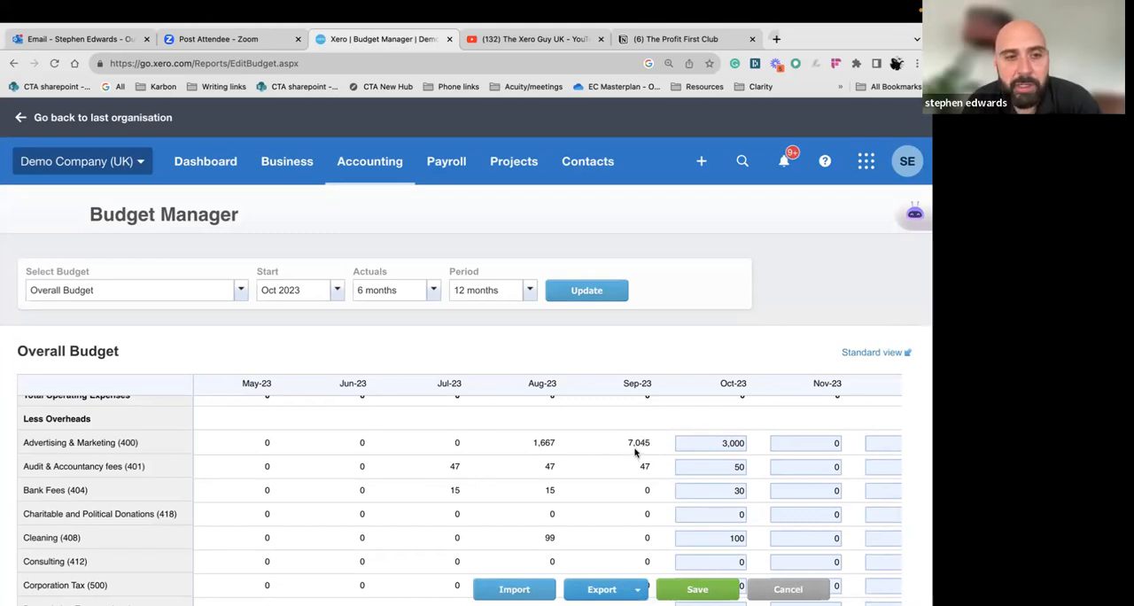
{"action": "scroll", "coordinate": [635, 465], "scroll_direction": "down", "scroll_amount": 2}
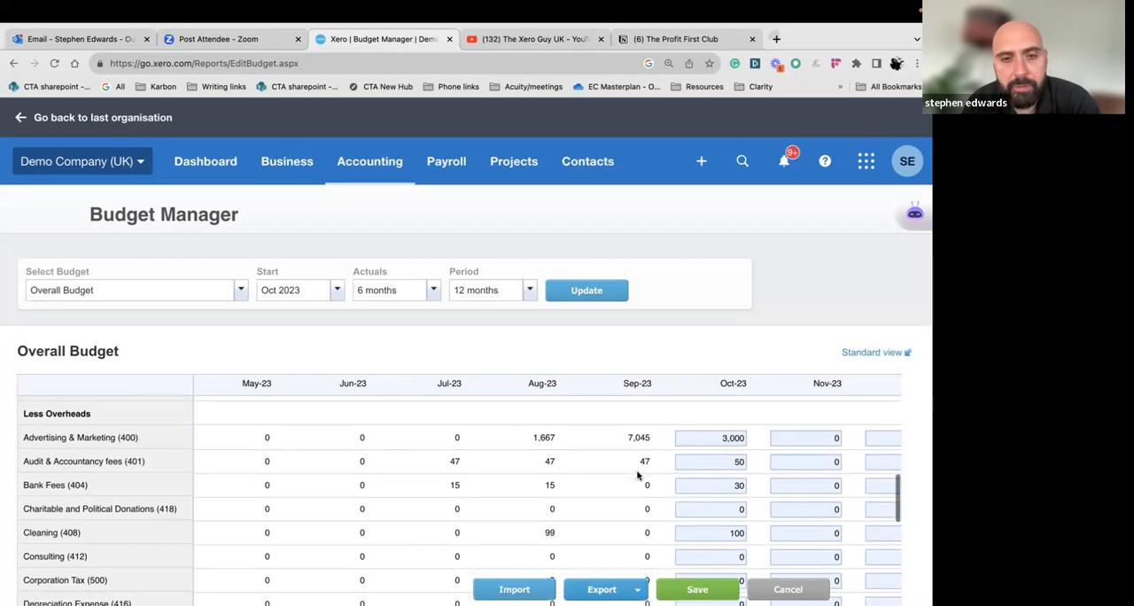
{"action": "scroll", "coordinate": [637, 475], "scroll_direction": "down", "scroll_amount": 2}
{"action": "scroll", "coordinate": [637, 475], "scroll_direction": "down", "scroll_amount": 4}
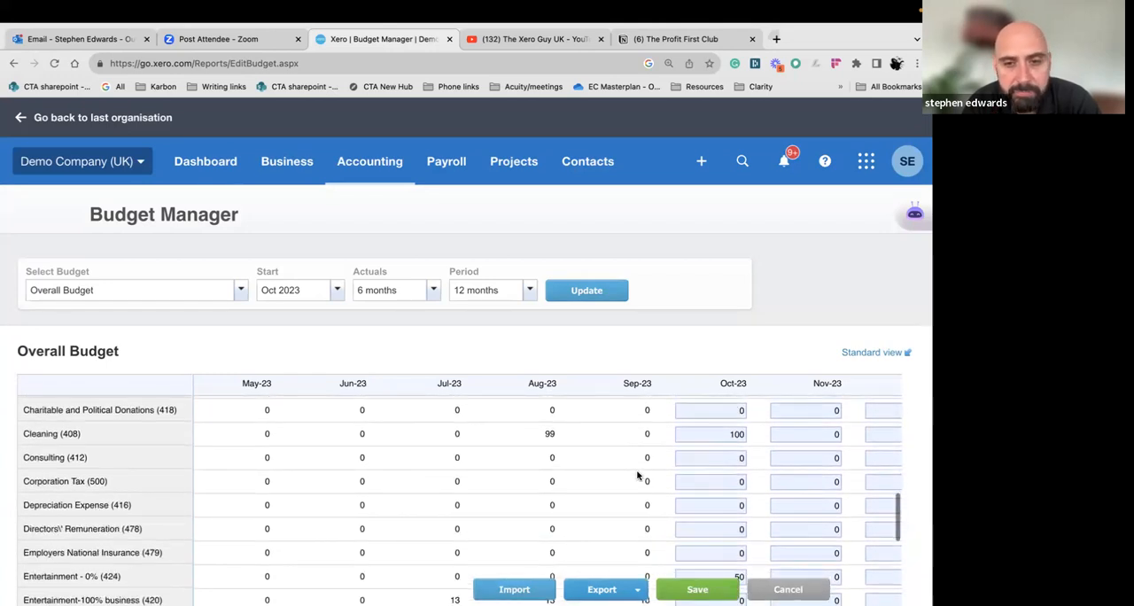
{"action": "scroll", "coordinate": [637, 476], "scroll_direction": "up", "scroll_amount": 2}
{"action": "scroll", "coordinate": [637, 483], "scroll_direction": "down", "scroll_amount": 6}
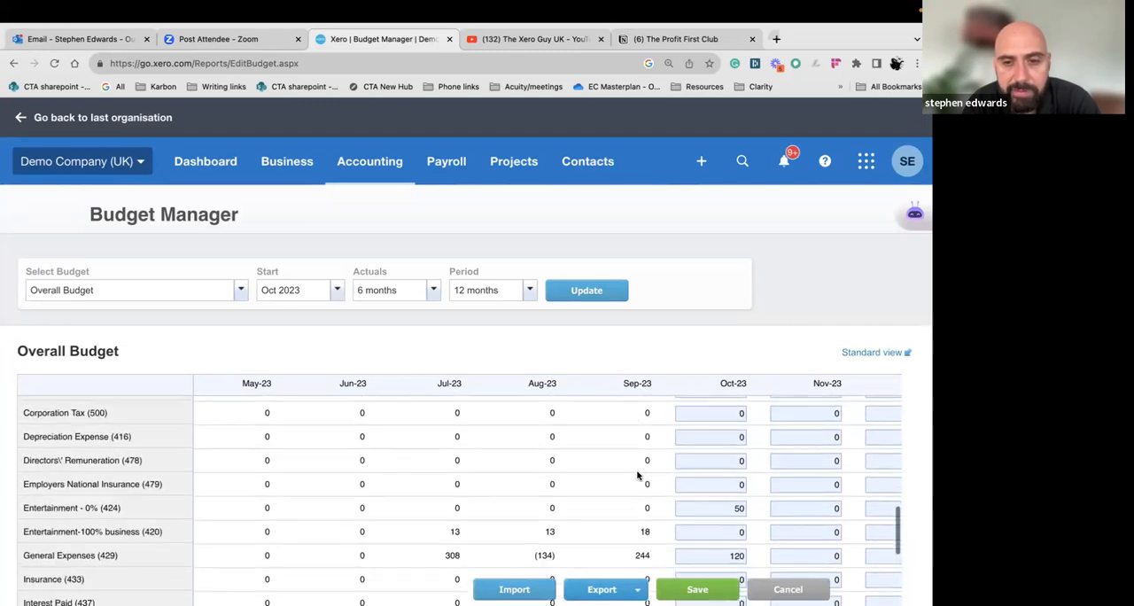
{"action": "scroll", "coordinate": [638, 501], "scroll_direction": "down", "scroll_amount": 5}
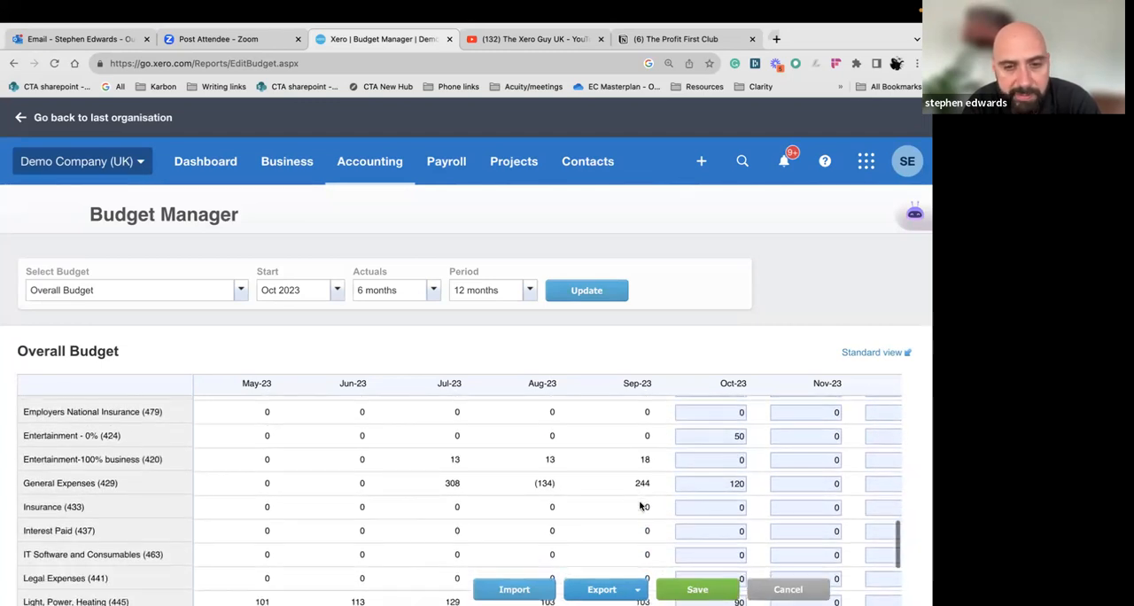
{"action": "scroll", "coordinate": [640, 505], "scroll_direction": "down", "scroll_amount": 12}
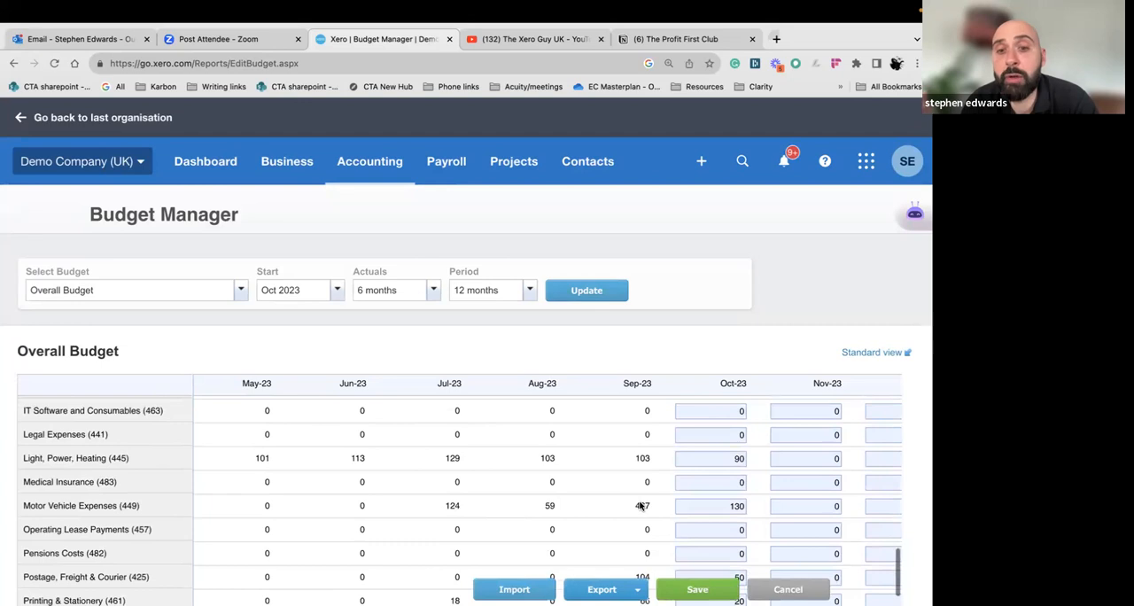
{"action": "scroll", "coordinate": [639, 505], "scroll_direction": "down", "scroll_amount": 4}
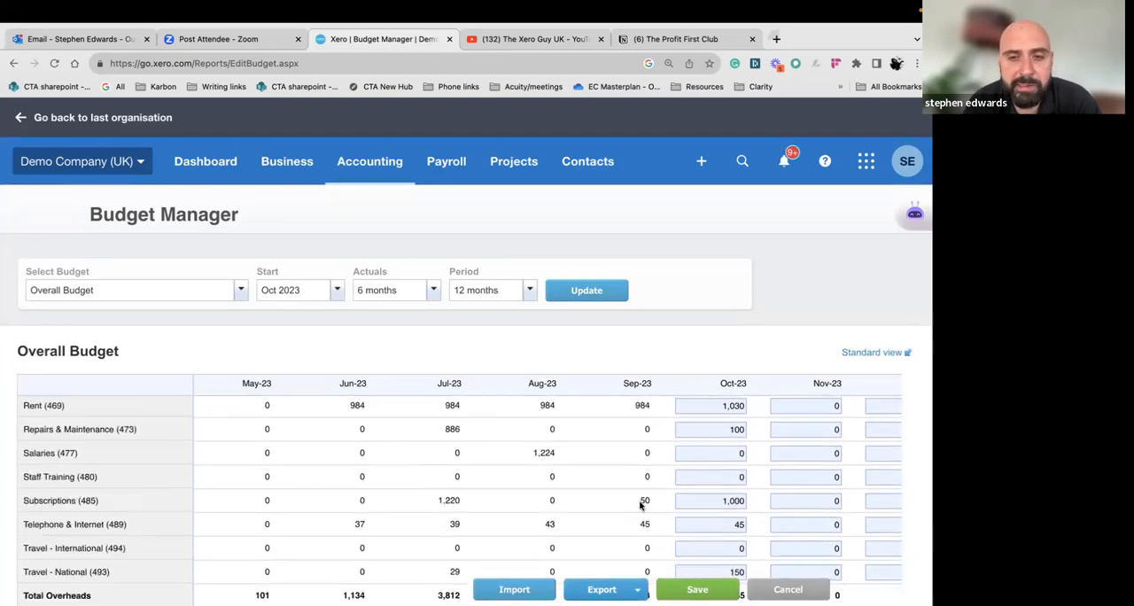
{"action": "scroll", "coordinate": [639, 505], "scroll_direction": "down", "scroll_amount": 1}
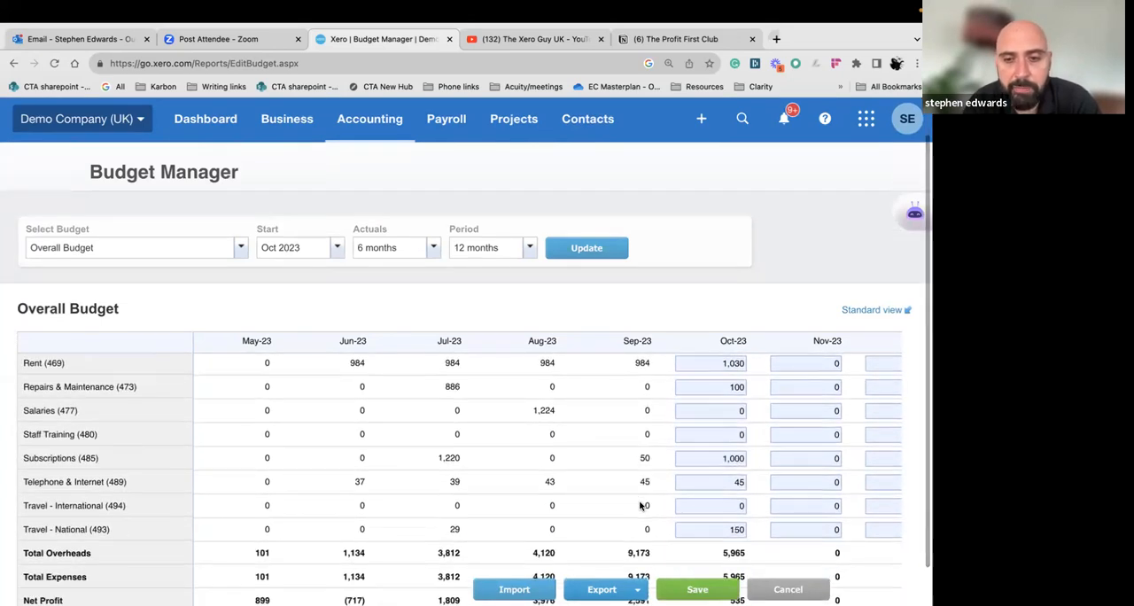
{"action": "scroll", "coordinate": [618, 336], "scroll_direction": "down", "scroll_amount": 1}
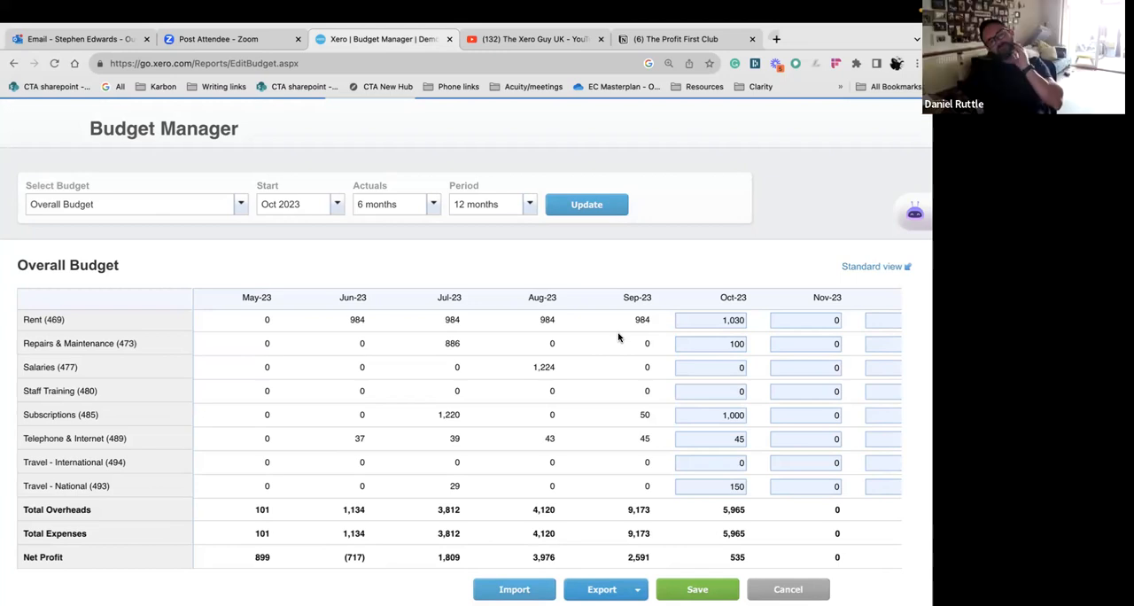
{"action": "scroll", "coordinate": [618, 337], "scroll_direction": "up", "scroll_amount": 8}
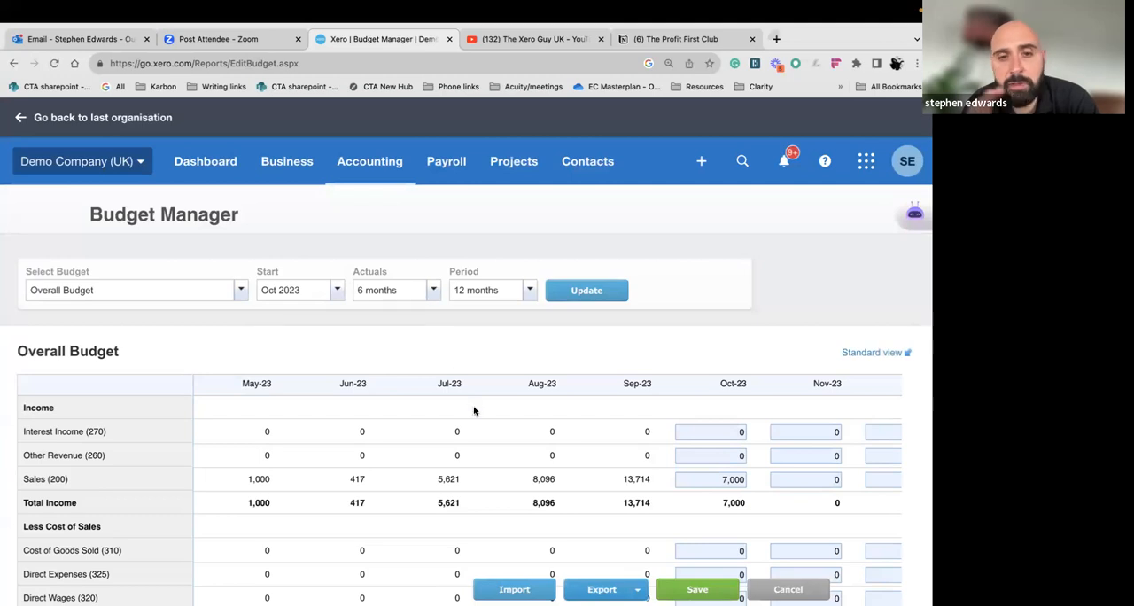
{"action": "scroll", "coordinate": [481, 426], "scroll_direction": "down", "scroll_amount": 1}
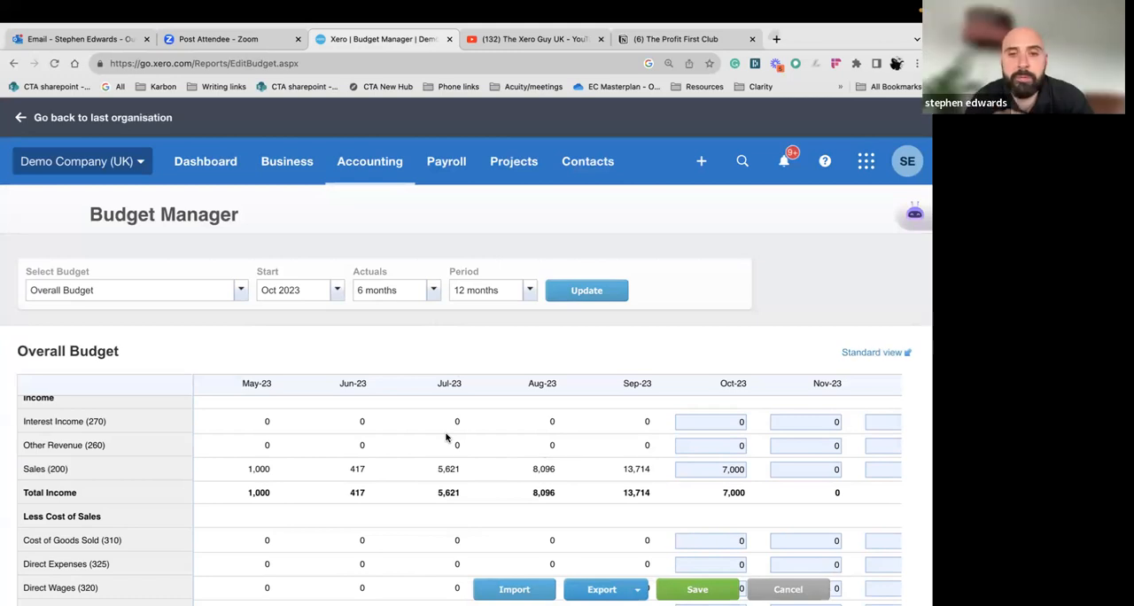
Review the monthly income and cost of sales actuals up to September 2023 alongside the October 2023 budget entries
{"action": "scroll", "coordinate": [500, 315], "scroll_direction": "down", "scroll_amount": 1}
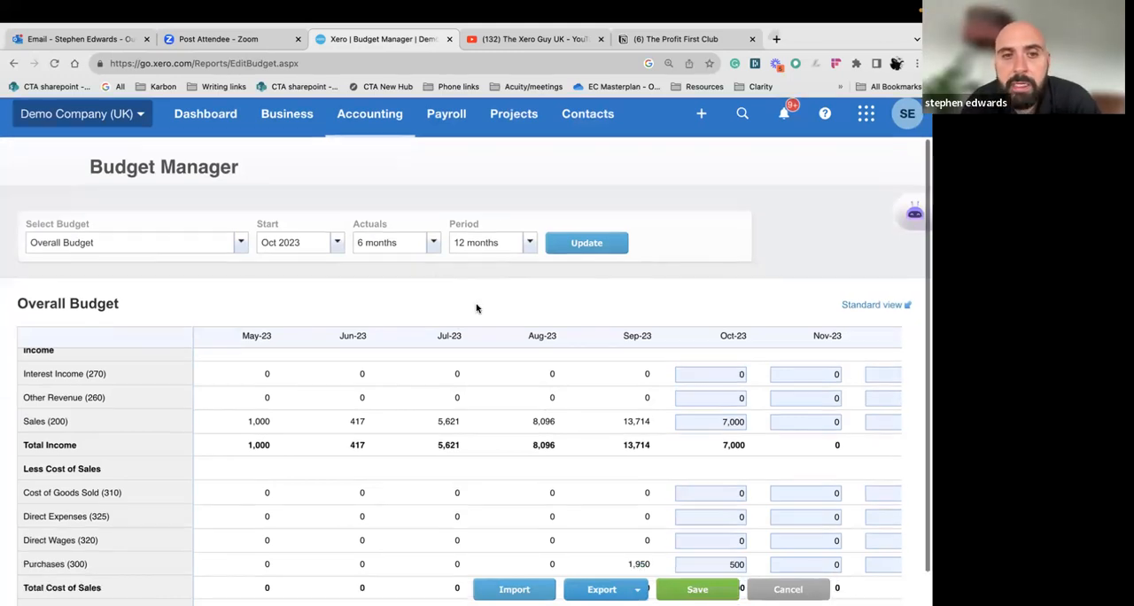
{"action": "scroll", "coordinate": [476, 307], "scroll_direction": "up", "scroll_amount": 1}
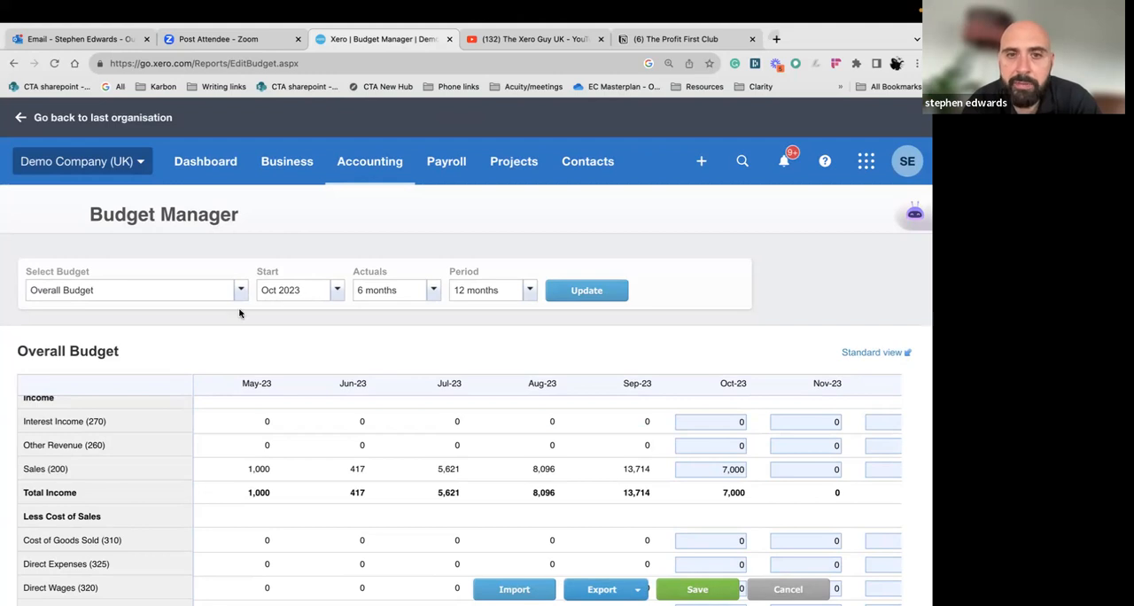
{"action": "left_click", "coordinate": [426, 294]}
{"action": "left_click", "coordinate": [296, 329]}
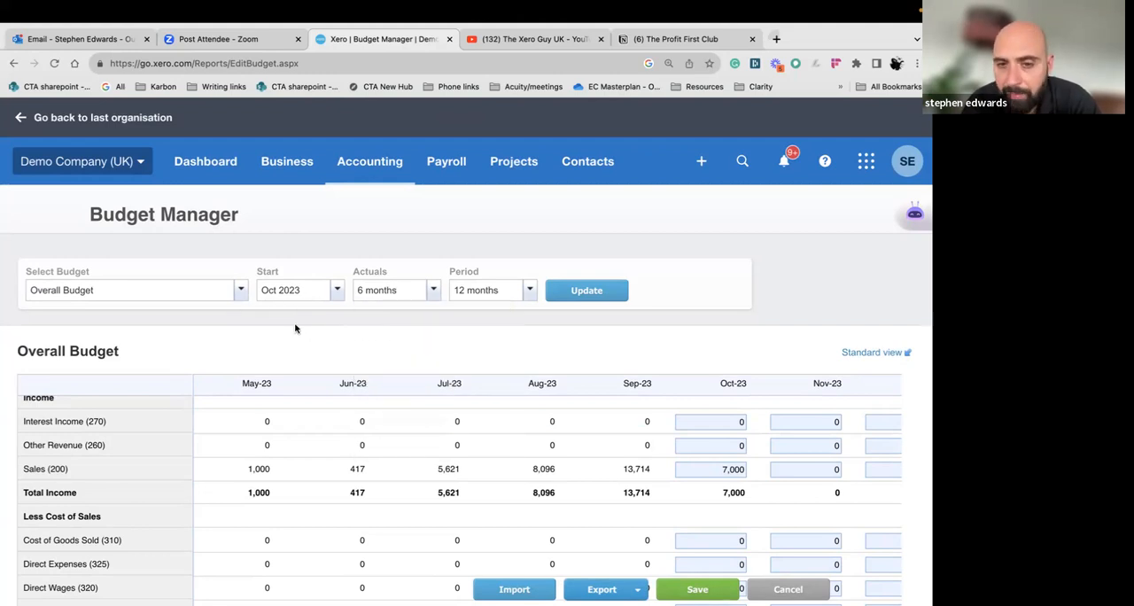
{"action": "scroll", "coordinate": [425, 457], "scroll_direction": "right", "scroll_amount": 2}
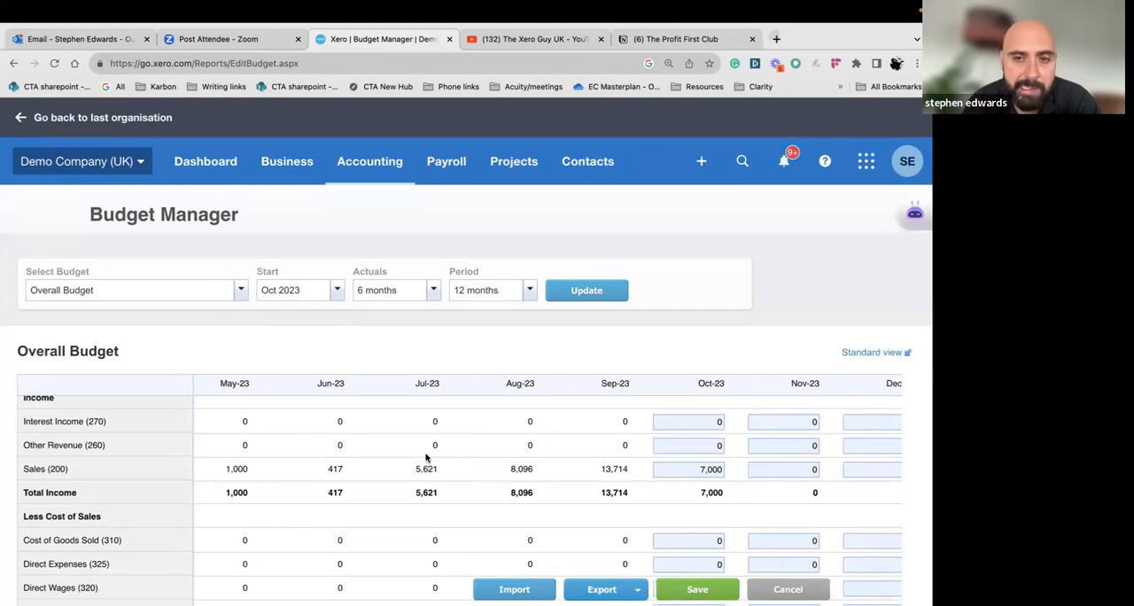
{"action": "scroll", "coordinate": [465, 461], "scroll_direction": "right", "scroll_amount": 2}
{"action": "scroll", "coordinate": [465, 462], "scroll_direction": "down", "scroll_amount": 3}
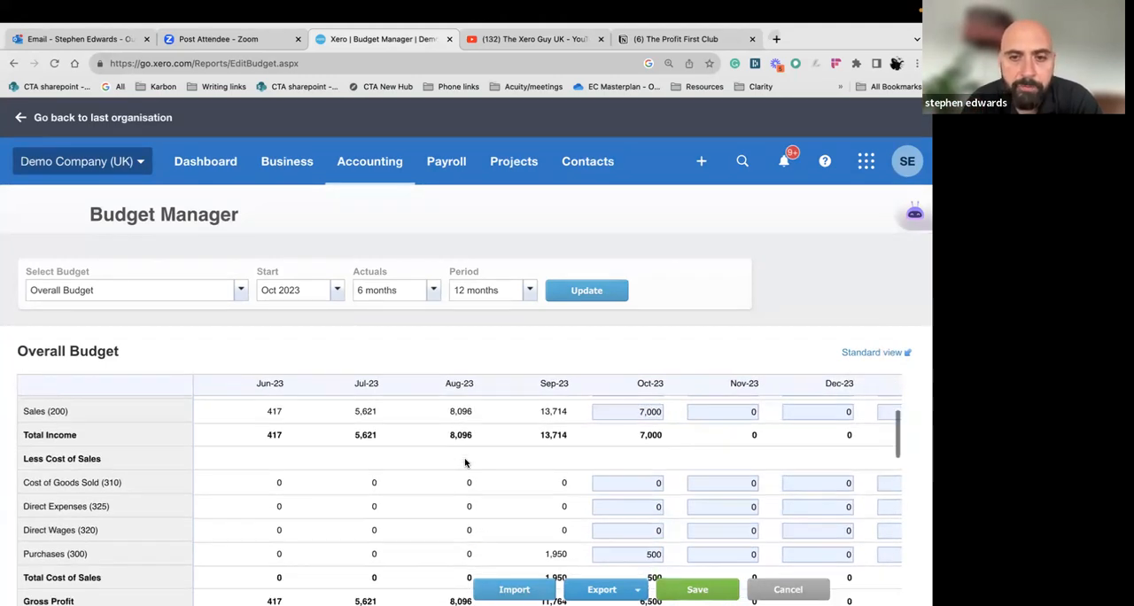
{"action": "scroll", "coordinate": [465, 462], "scroll_direction": "up", "scroll_amount": 1}
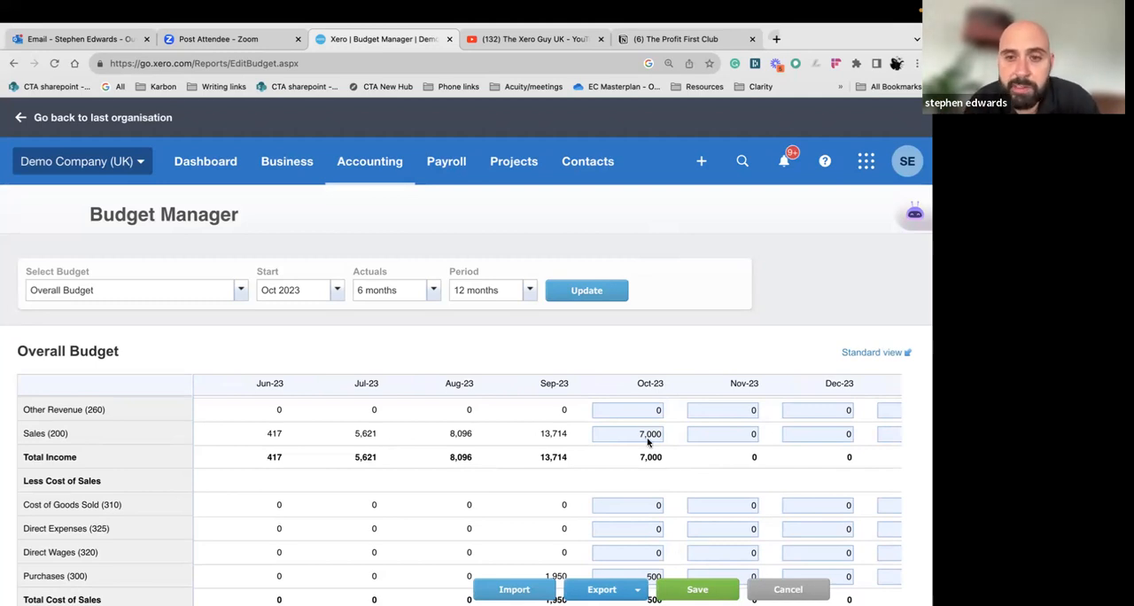
Review the September 2023 actuals and October 2023 budget down through the overheads to net profit, and return to the income rows
{"action": "scroll", "coordinate": [601, 452], "scroll_direction": "down", "scroll_amount": 4}
{"action": "scroll", "coordinate": [602, 452], "scroll_direction": "down", "scroll_amount": 8}
{"action": "scroll", "coordinate": [617, 304], "scroll_direction": "down", "scroll_amount": 1}
{"action": "scroll", "coordinate": [609, 398], "scroll_direction": "down", "scroll_amount": 1}
{"action": "scroll", "coordinate": [609, 398], "scroll_direction": "down", "scroll_amount": 4}
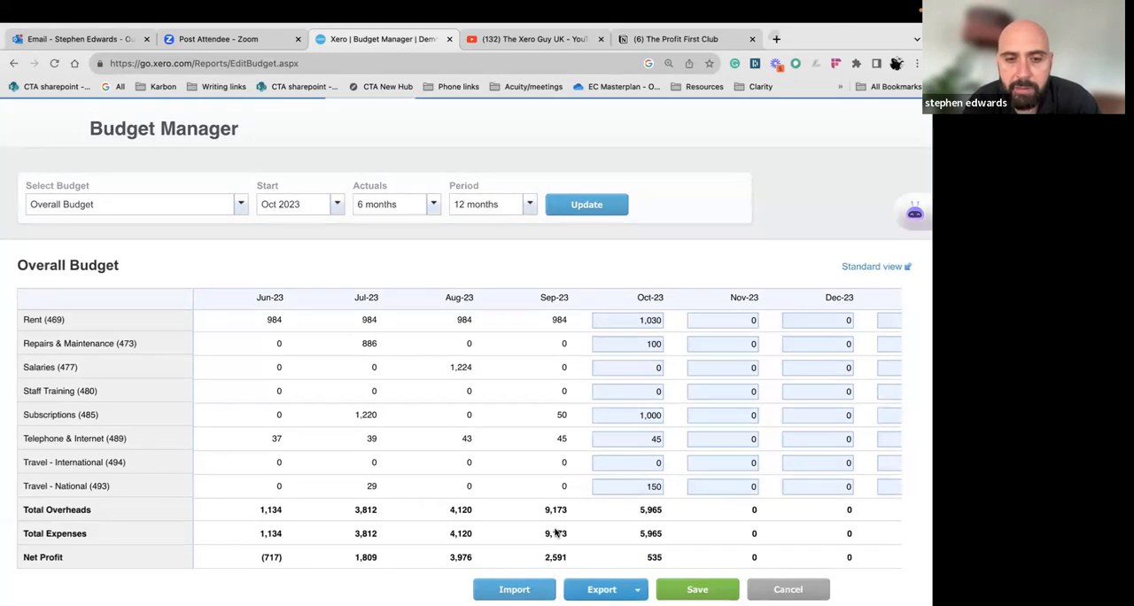
{"action": "scroll", "coordinate": [582, 488], "scroll_direction": "up", "scroll_amount": 10}
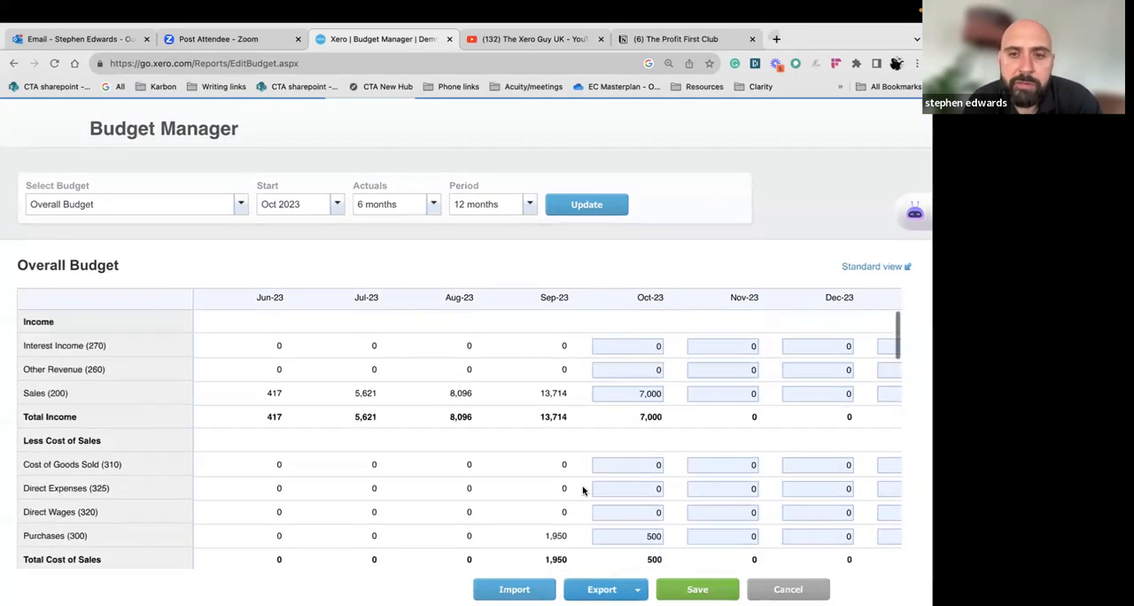
{"action": "scroll", "coordinate": [637, 385], "scroll_direction": "down", "scroll_amount": 1}
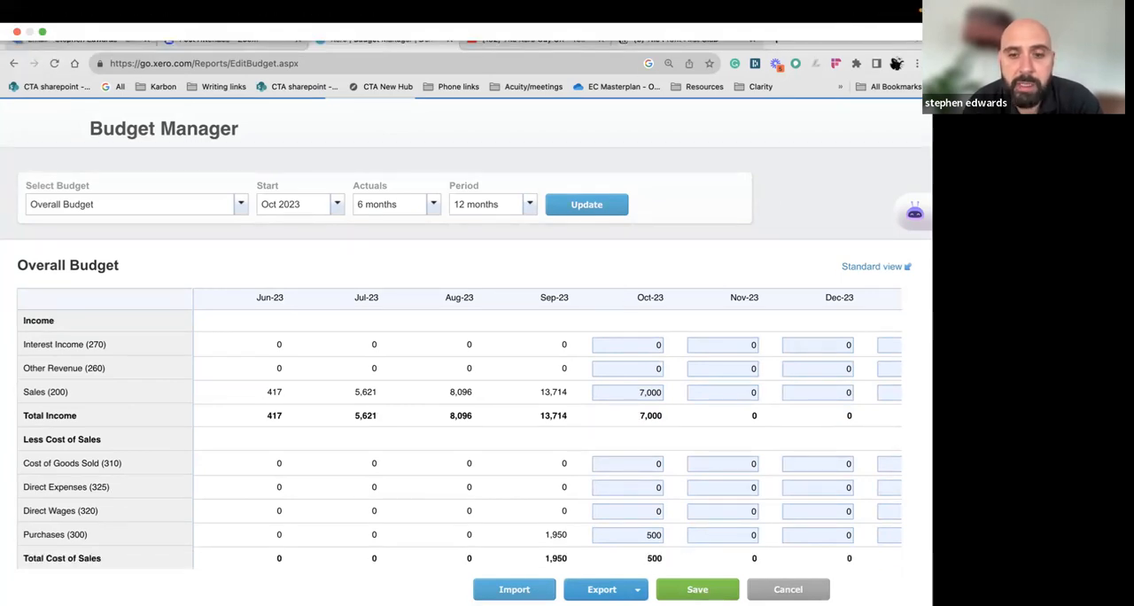
Export the overall budget to Google Sheets
{"action": "left_click", "coordinate": [637, 589]}
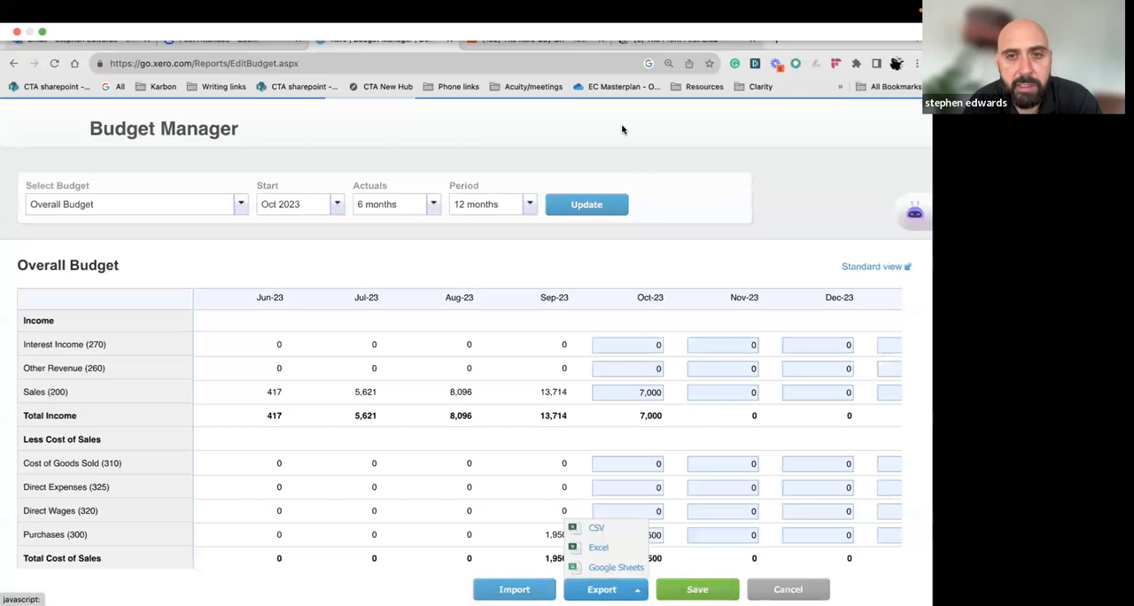
{"action": "left_click", "coordinate": [610, 568]}
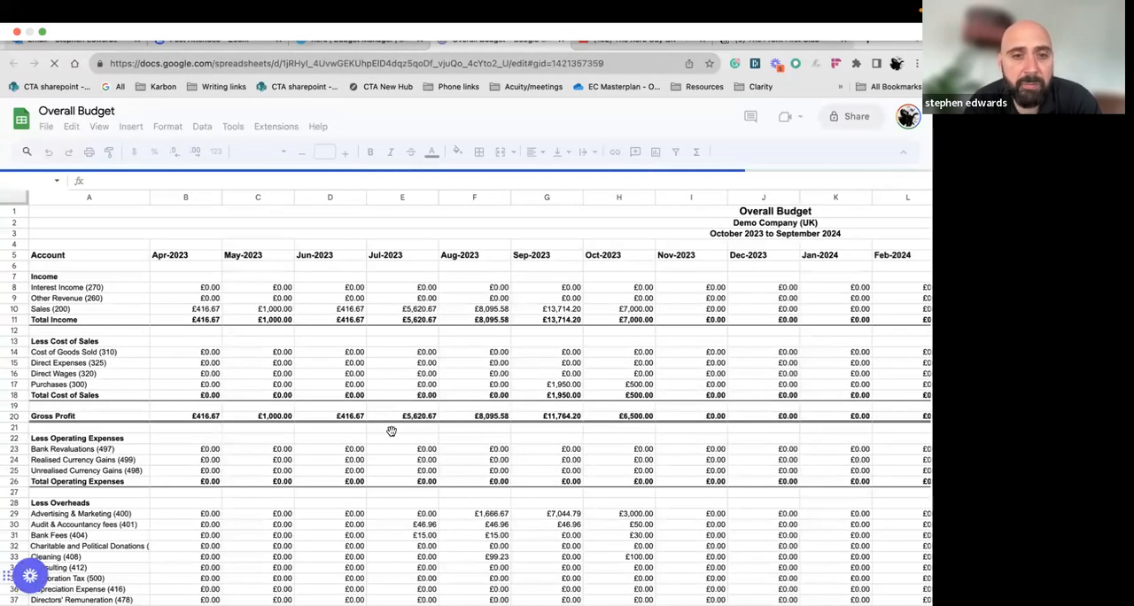
Look through the exported Overall Budget spreadsheet, checking the monthly columns into 2024 and the rows down to the overheads
{"action": "left_click", "coordinate": [471, 459]}
{"action": "scroll", "coordinate": [479, 457], "scroll_direction": "right", "scroll_amount": 3}
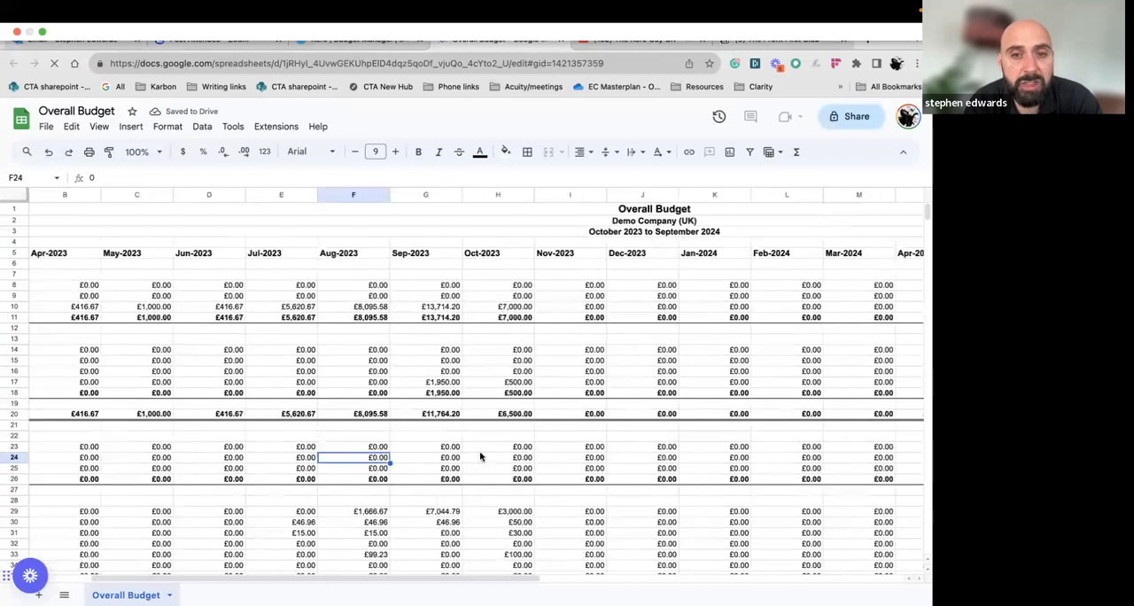
{"action": "left_click", "coordinate": [520, 448]}
{"action": "key", "text": "Right"}
{"action": "key", "text": "Right"}
{"action": "key", "text": "Right"}
{"action": "key", "text": "Right"}
{"action": "key", "text": "Right"}
{"action": "key", "text": "Right"}
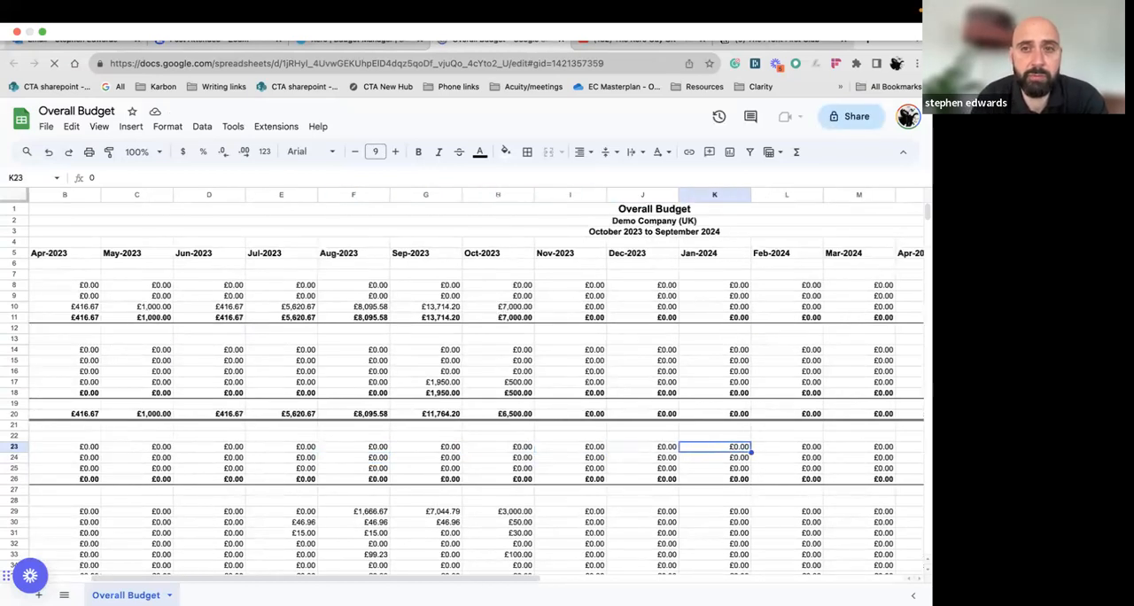
{"action": "scroll", "coordinate": [538, 457], "scroll_direction": "down", "scroll_amount": 1}
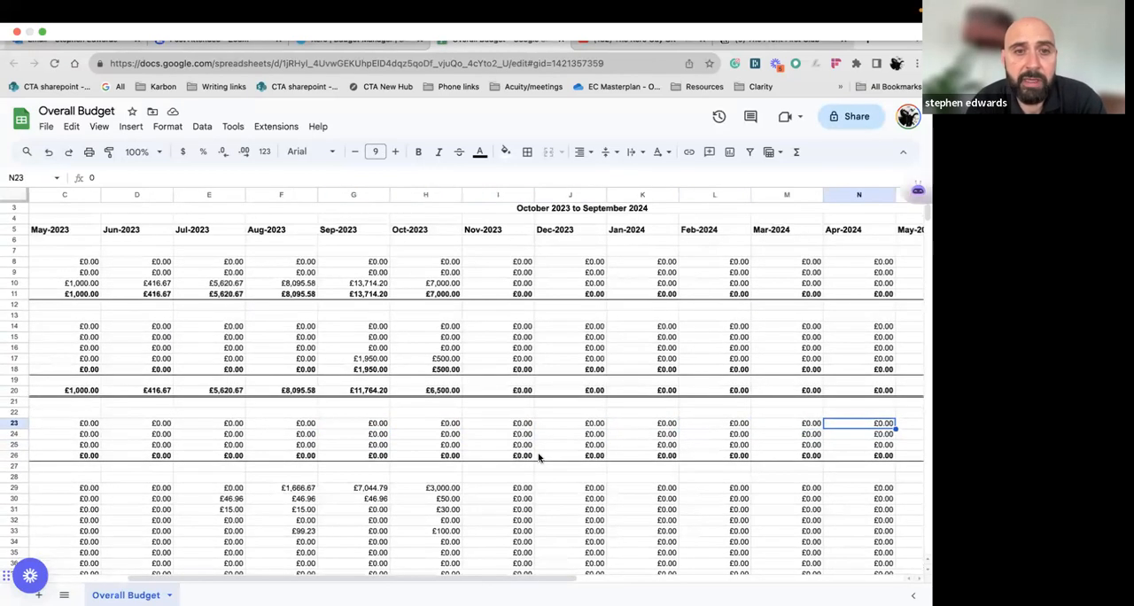
{"action": "scroll", "coordinate": [538, 457], "scroll_direction": "up", "scroll_amount": 1}
{"action": "scroll", "coordinate": [538, 457], "scroll_direction": "down", "scroll_amount": 4}
{"action": "scroll", "coordinate": [538, 457], "scroll_direction": "down", "scroll_amount": 5}
{"action": "scroll", "coordinate": [531, 452], "scroll_direction": "up", "scroll_amount": 6}
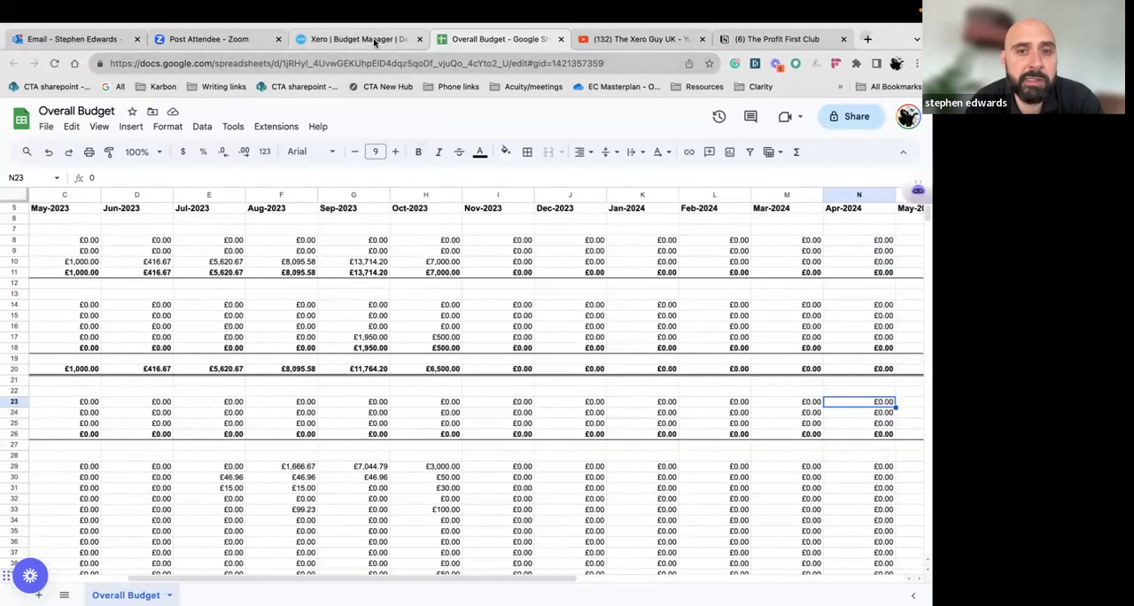
Switch back to Budget Manager in Xero and set the October 2023 Sales budget to 10,000
{"action": "left_click", "coordinate": [374, 40]}
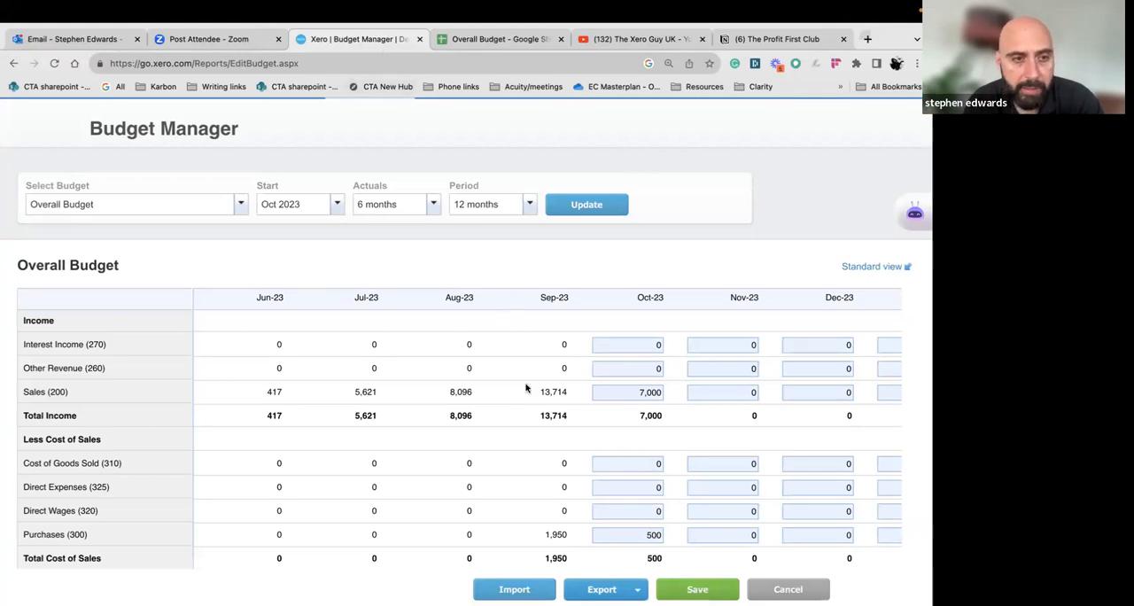
{"action": "left_click", "coordinate": [640, 393]}
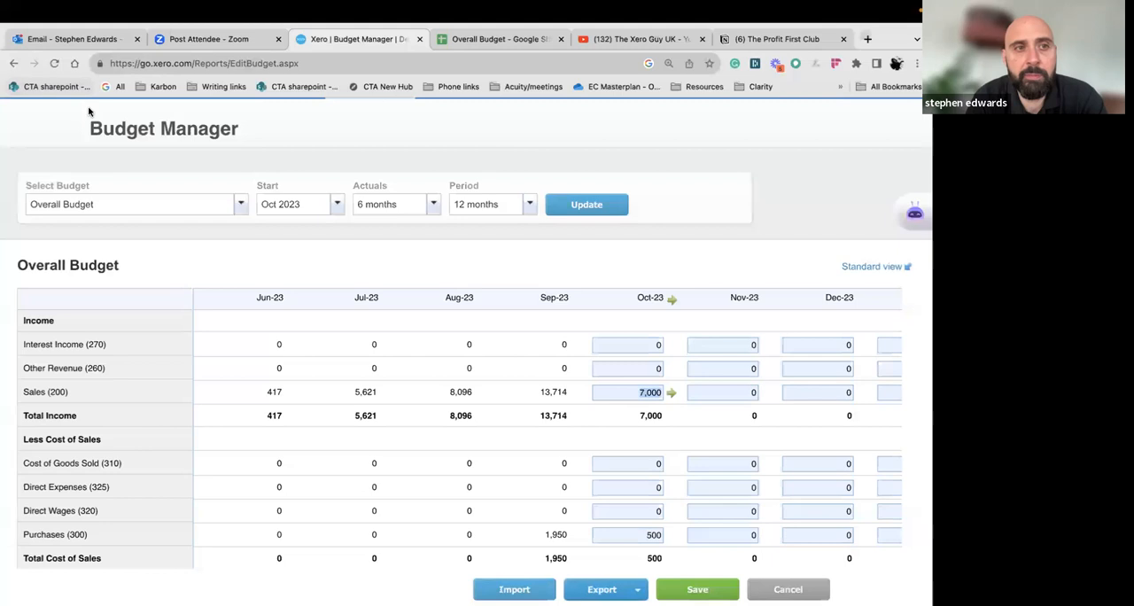
{"action": "mouse_move", "coordinate": [65, 13]}
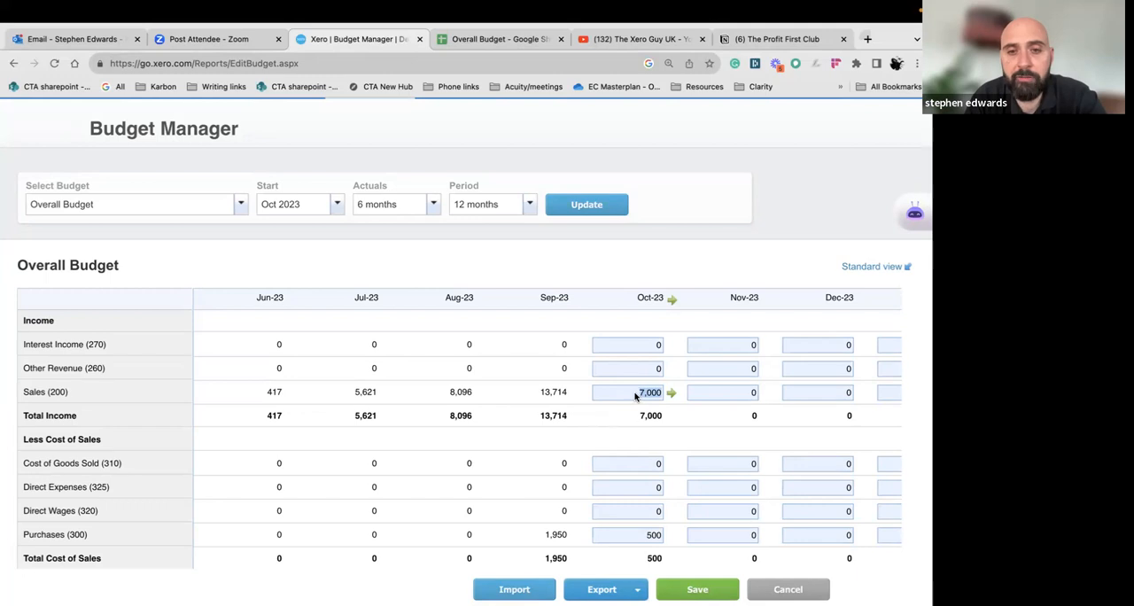
{"action": "type", "text": "10000"}
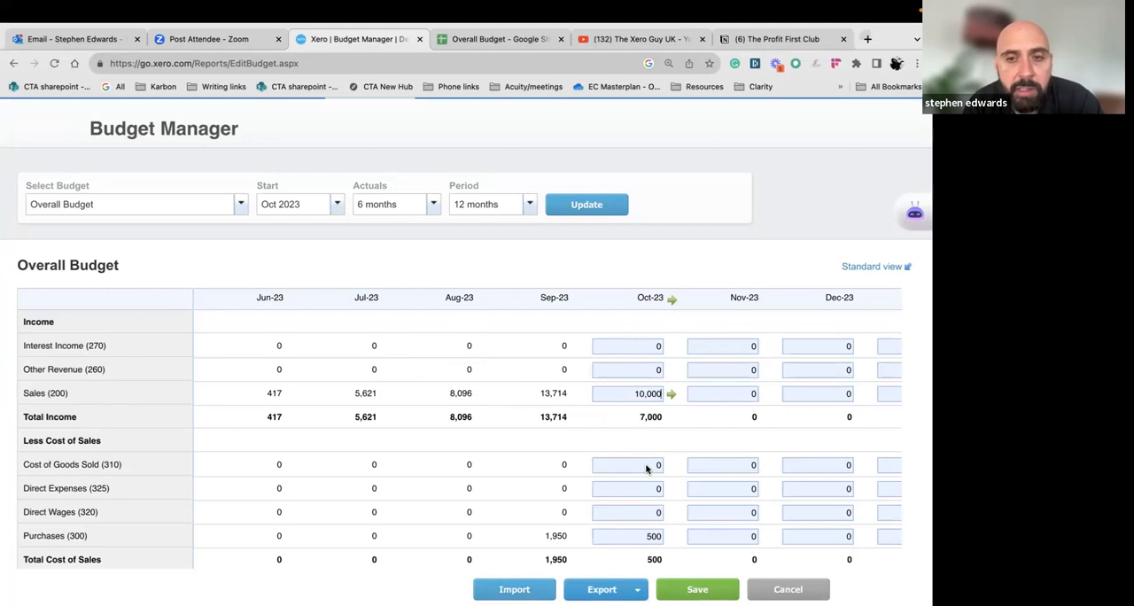
Apply the fixed amount of 10,000 to each following month of the Sales budget and check the filled months
{"action": "left_click", "coordinate": [671, 396]}
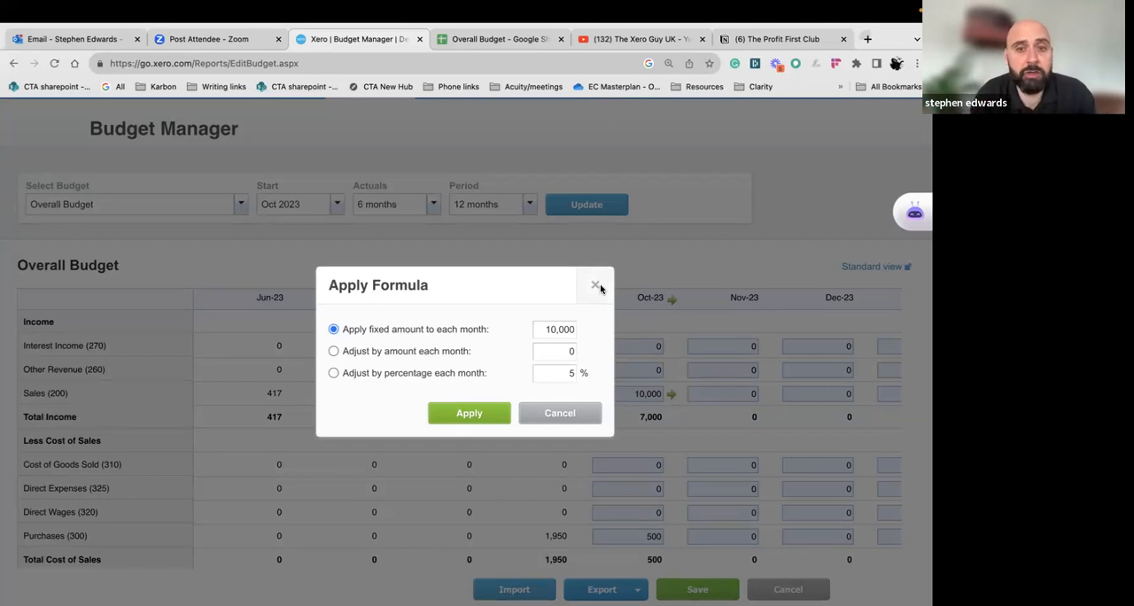
{"action": "left_click", "coordinate": [486, 413]}
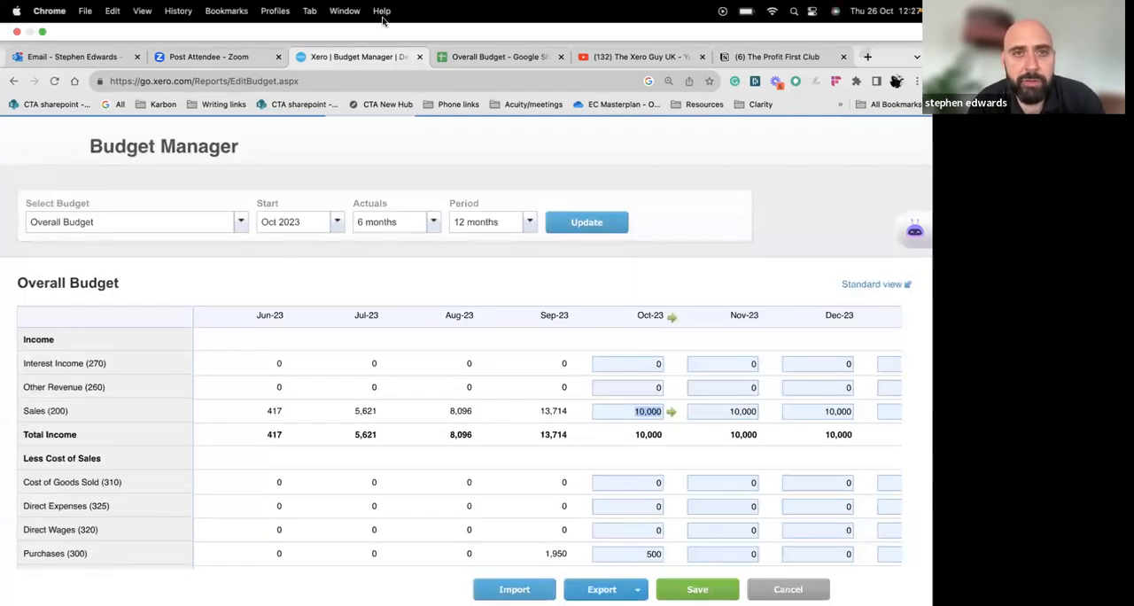
{"action": "scroll", "coordinate": [679, 435], "scroll_direction": "right", "scroll_amount": 6}
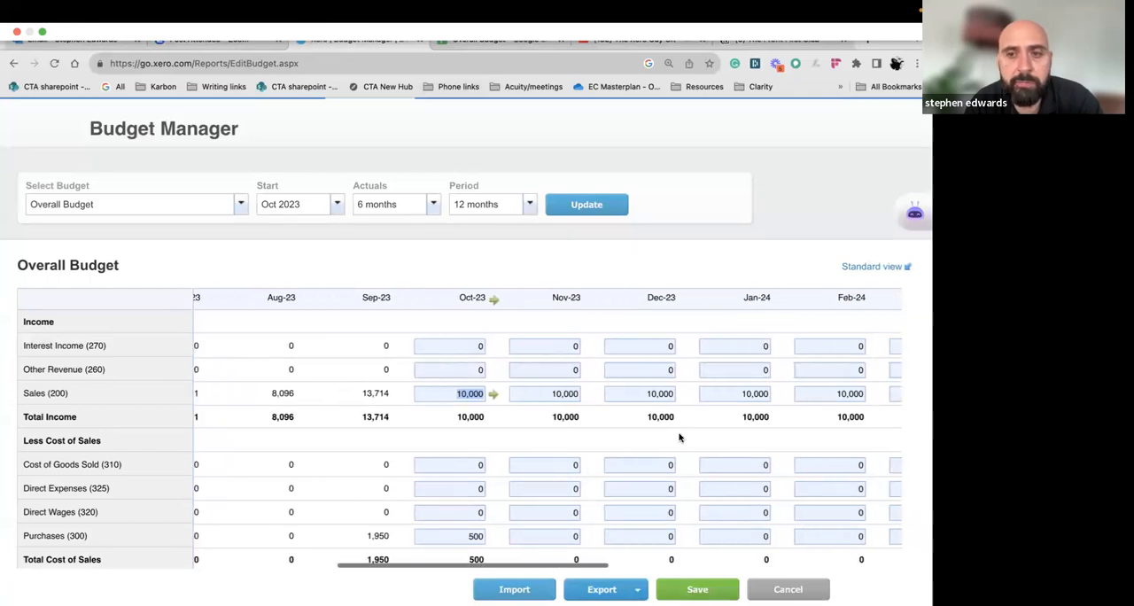
{"action": "scroll", "coordinate": [679, 437], "scroll_direction": "right", "scroll_amount": 2}
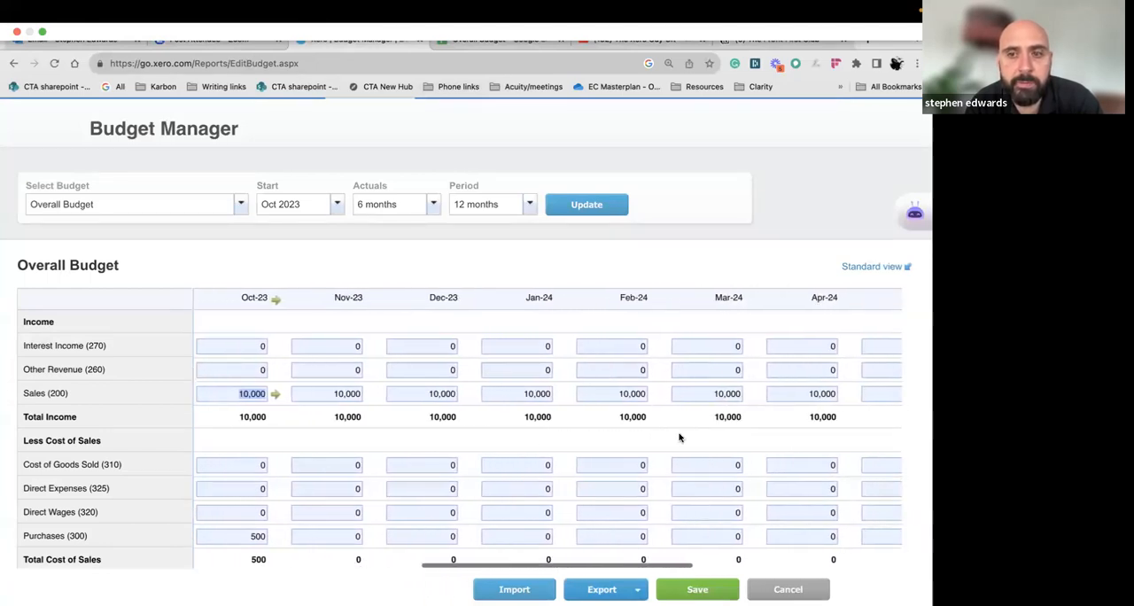
{"action": "scroll", "coordinate": [679, 437], "scroll_direction": "left", "scroll_amount": 3}
{"action": "scroll", "coordinate": [679, 437], "scroll_direction": "left", "scroll_amount": 1}
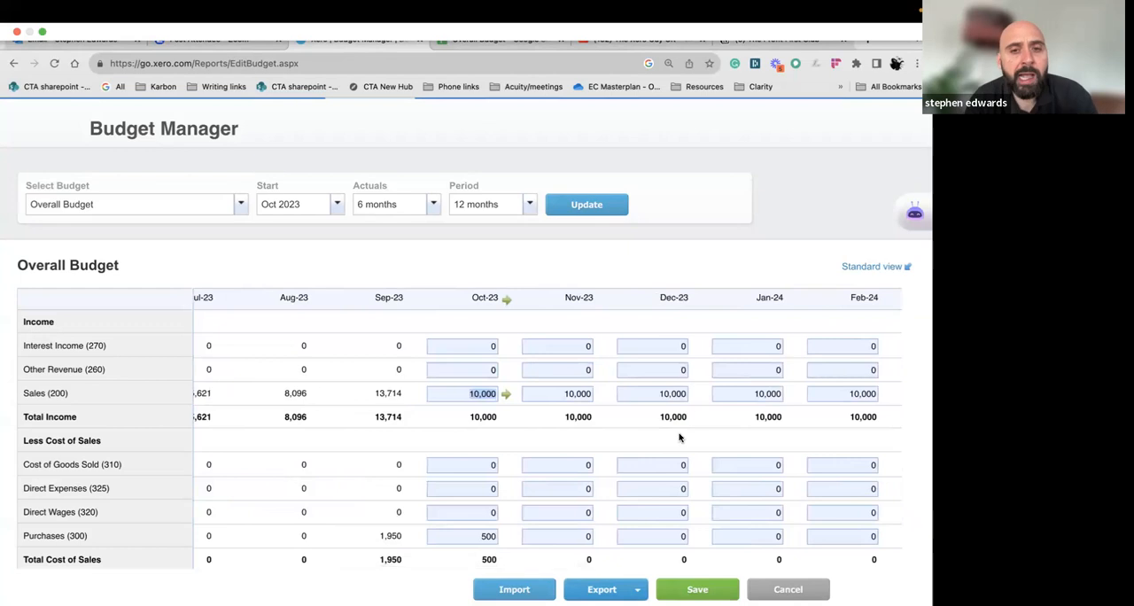
Save the overall budget and refresh the table with 12 months of actuals
{"action": "left_click", "coordinate": [480, 372]}
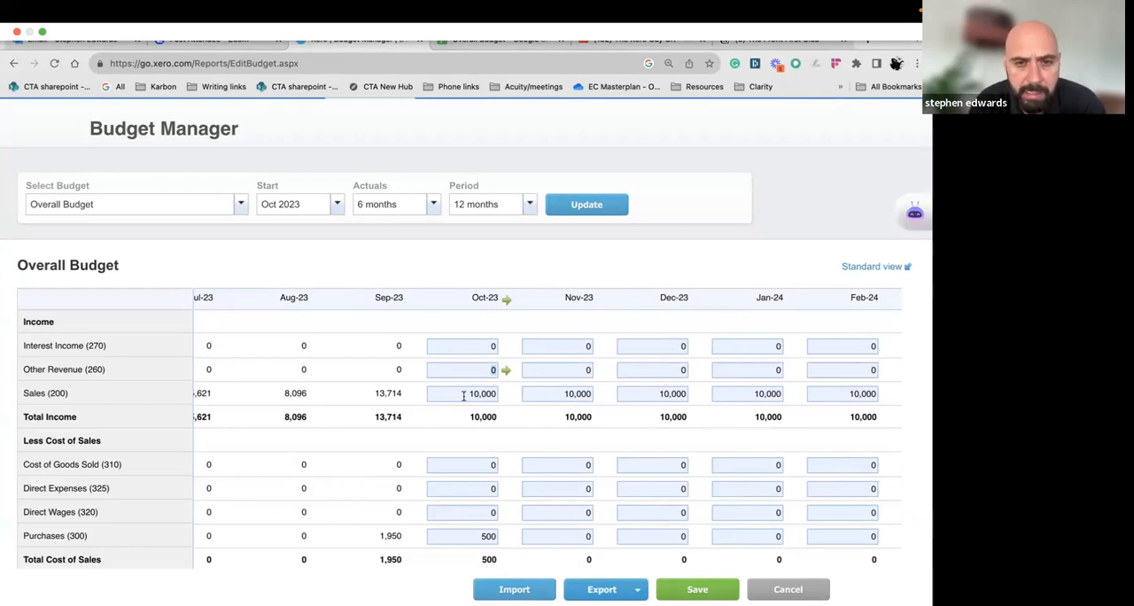
{"action": "scroll", "coordinate": [462, 394], "scroll_direction": "left", "scroll_amount": 4}
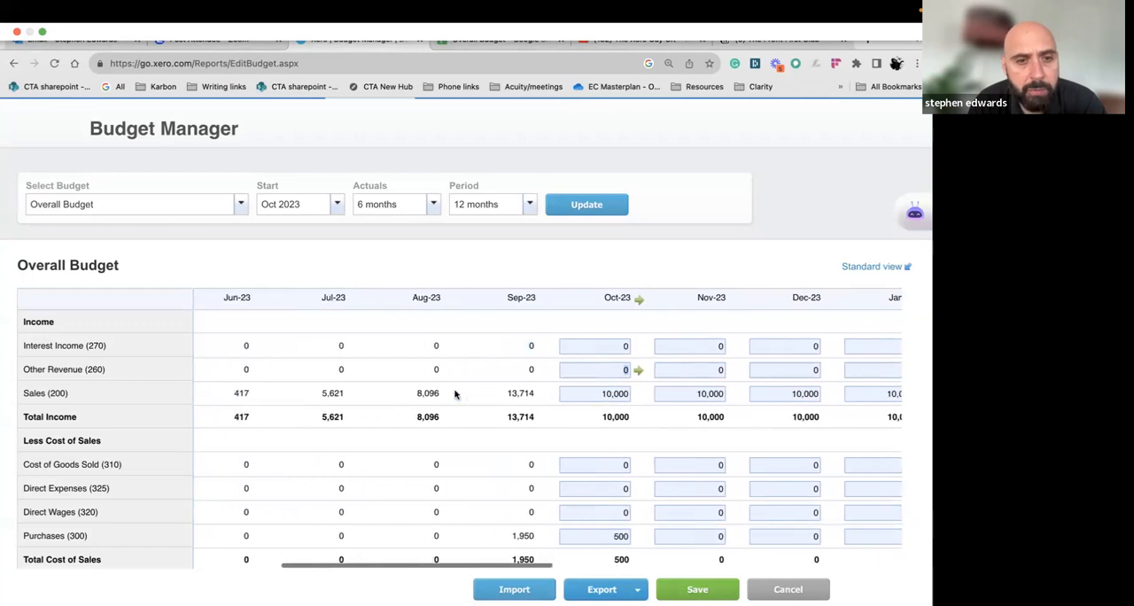
{"action": "left_click", "coordinate": [432, 205]}
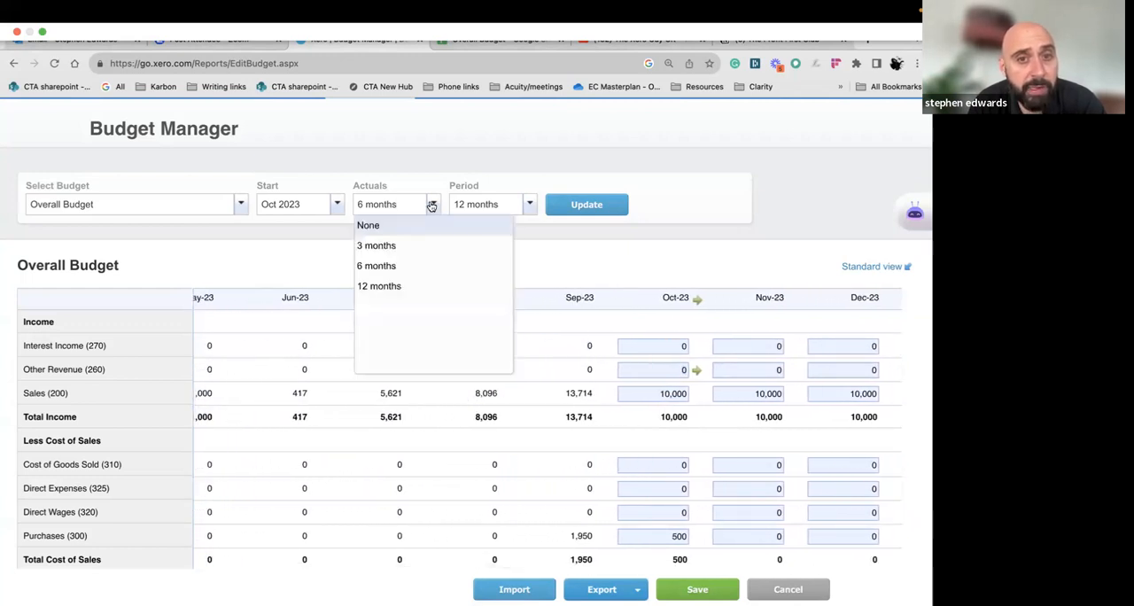
{"action": "left_click", "coordinate": [404, 286]}
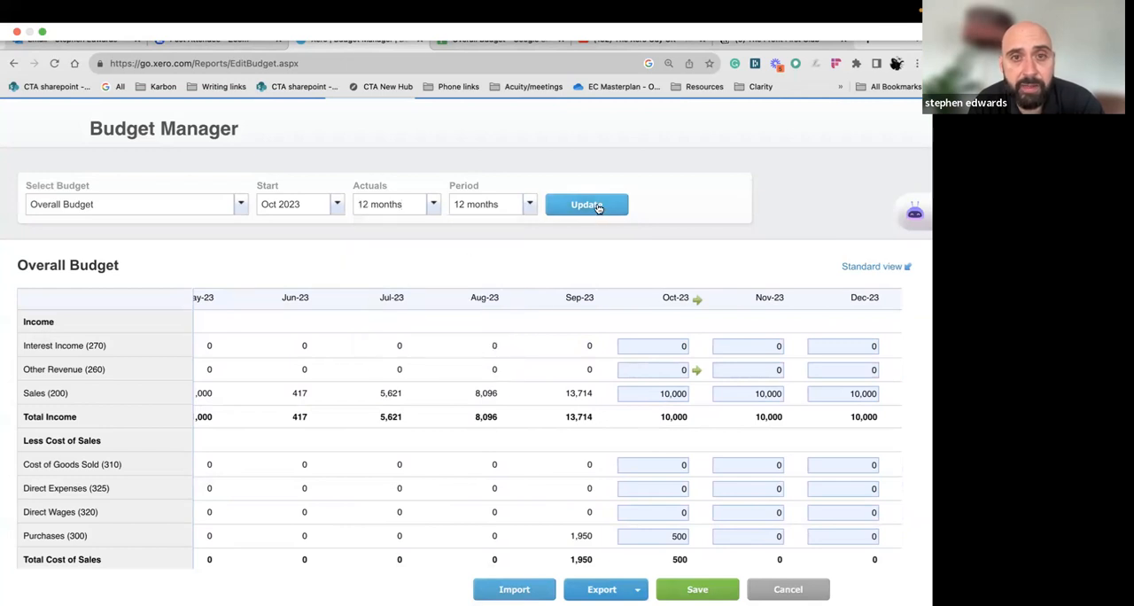
{"action": "left_click", "coordinate": [693, 586]}
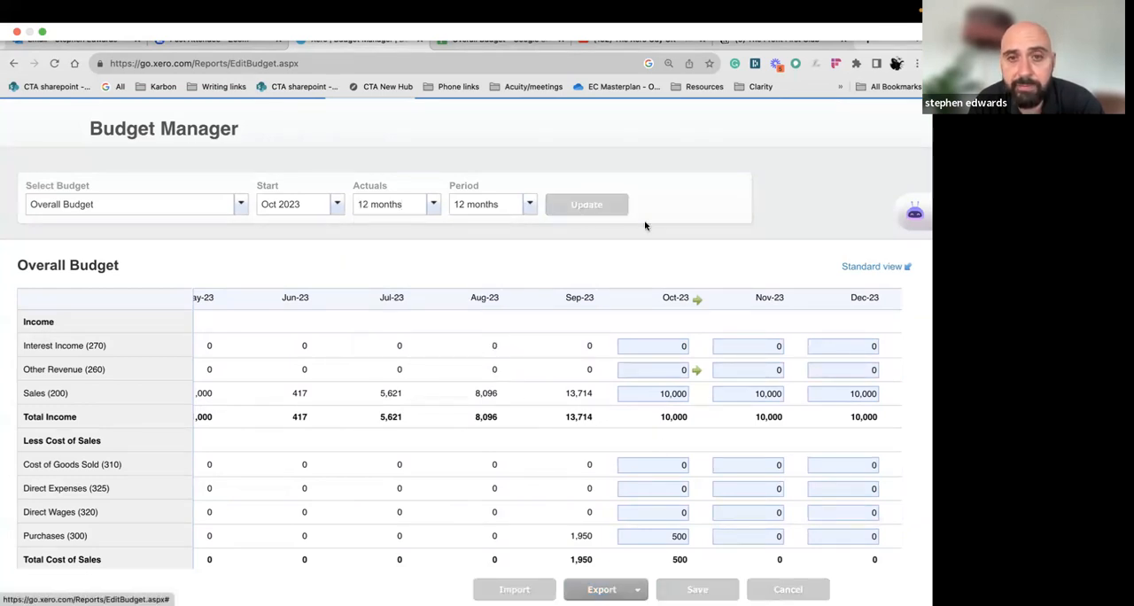
{"action": "left_click", "coordinate": [599, 280]}
Examine the 12 months of income actuals from October 2022 to September 2023 alongside the Sales budget from October 2023
{"action": "scroll", "coordinate": [514, 527], "scroll_direction": "down", "scroll_amount": 1}
{"action": "scroll", "coordinate": [544, 500], "scroll_direction": "up", "scroll_amount": 1}
{"action": "scroll", "coordinate": [544, 502], "scroll_direction": "right", "scroll_amount": 2}
{"action": "scroll", "coordinate": [544, 501], "scroll_direction": "right", "scroll_amount": 3}
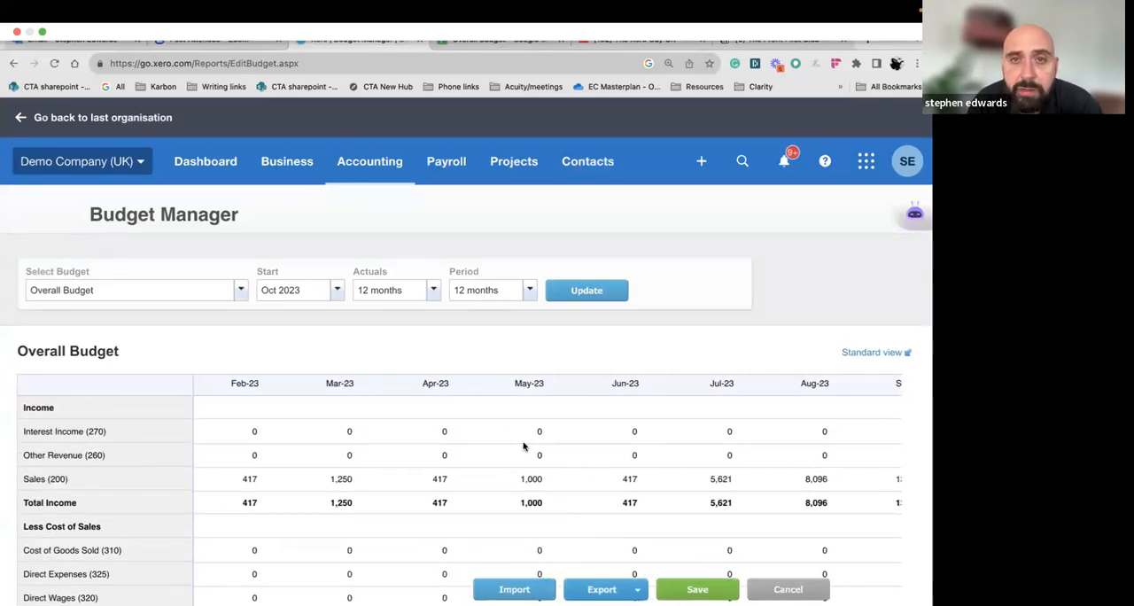
{"action": "mouse_move", "coordinate": [546, 6]}
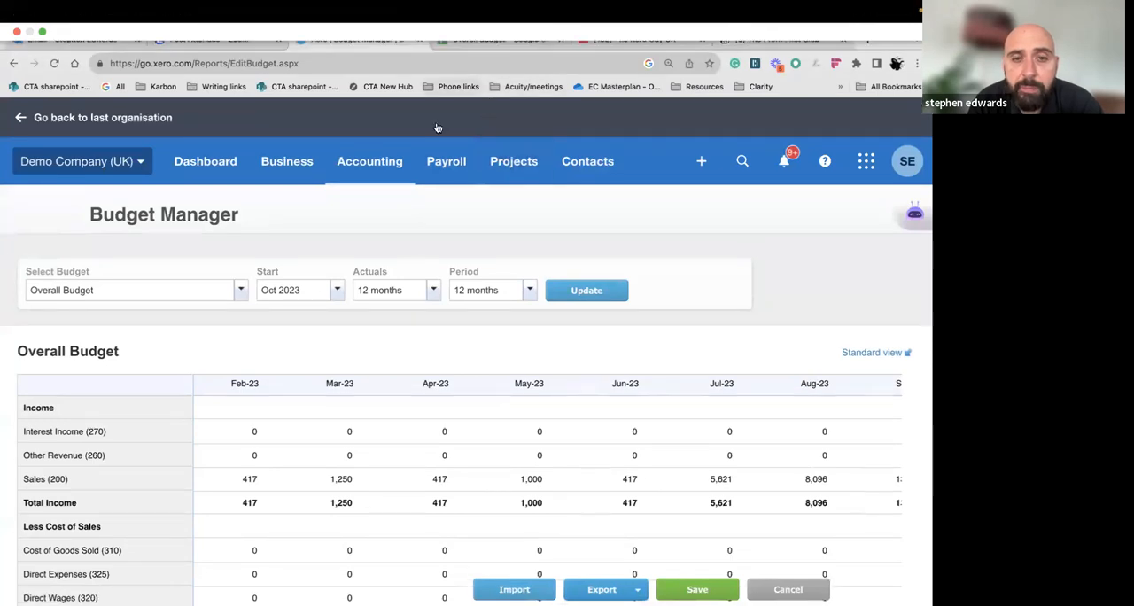
{"action": "scroll", "coordinate": [549, 486], "scroll_direction": "right", "scroll_amount": 3}
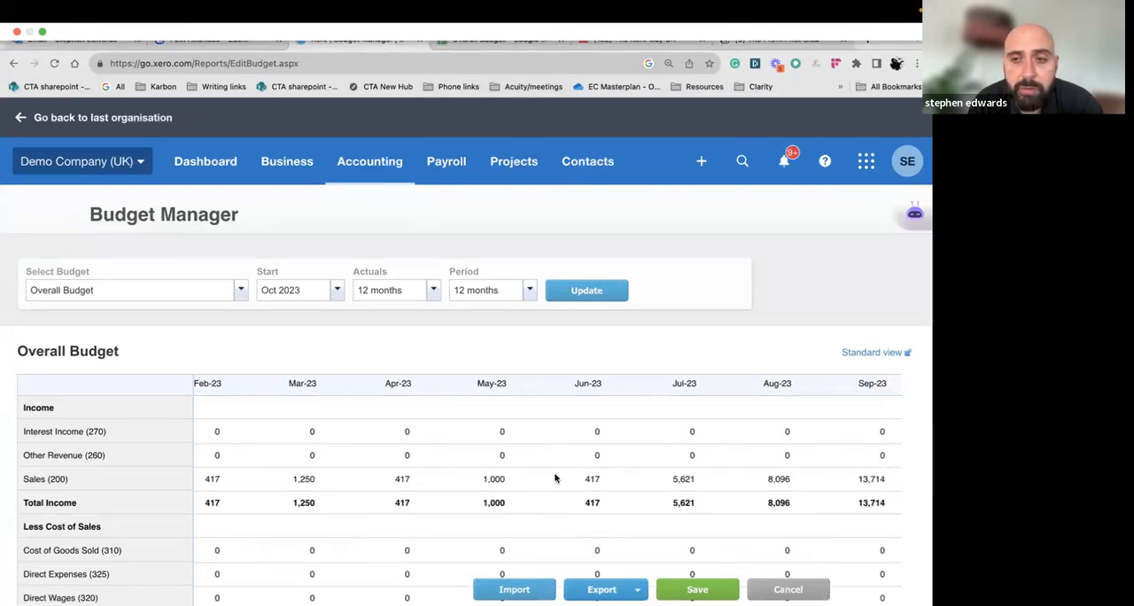
{"action": "scroll", "coordinate": [556, 478], "scroll_direction": "right", "scroll_amount": 3}
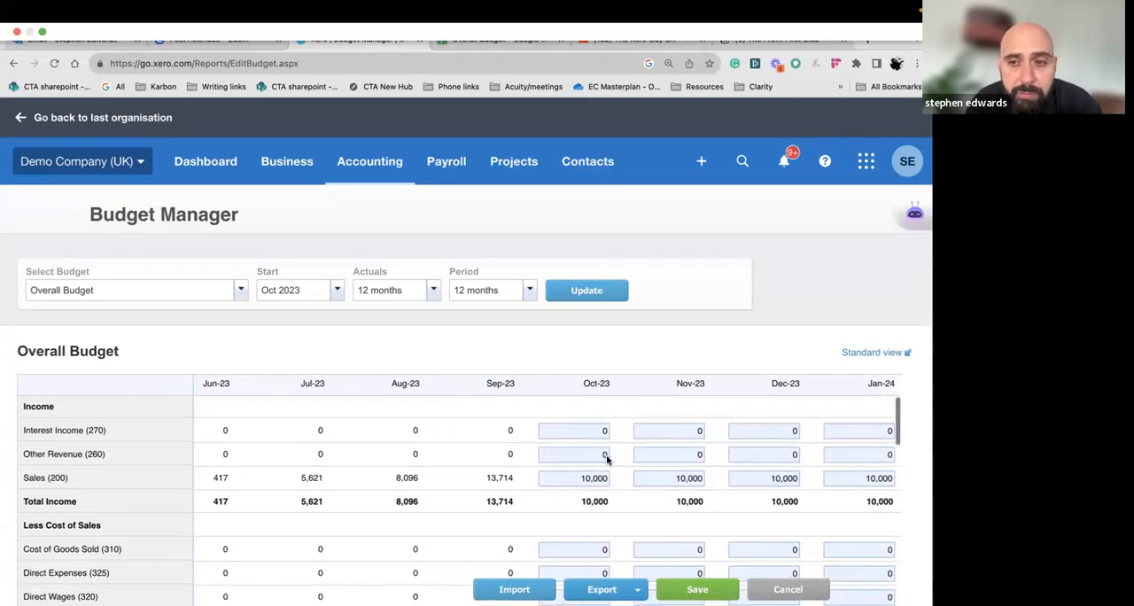
{"action": "scroll", "coordinate": [608, 458], "scroll_direction": "right", "scroll_amount": 1}
{"action": "scroll", "coordinate": [615, 461], "scroll_direction": "left", "scroll_amount": 5}
{"action": "scroll", "coordinate": [584, 457], "scroll_direction": "left", "scroll_amount": 2}
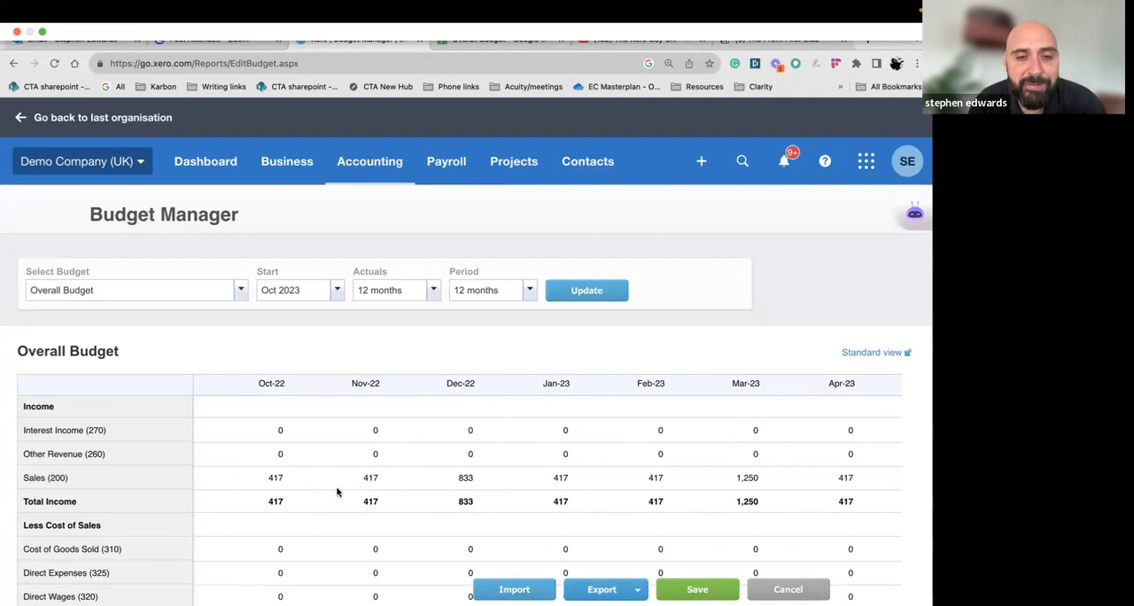
{"action": "scroll", "coordinate": [381, 474], "scroll_direction": "right", "scroll_amount": 7}
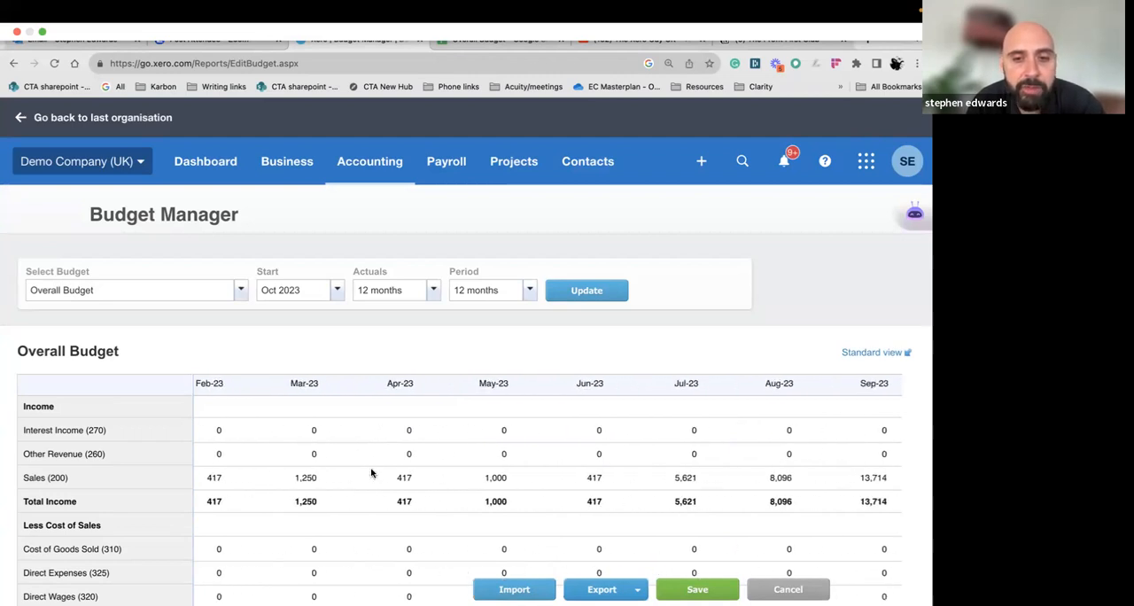
Set the December 2023 Sales budget to 12,000 after comparing the monthly sales actuals with the budgeted months
{"action": "scroll", "coordinate": [371, 473], "scroll_direction": "right", "scroll_amount": 1}
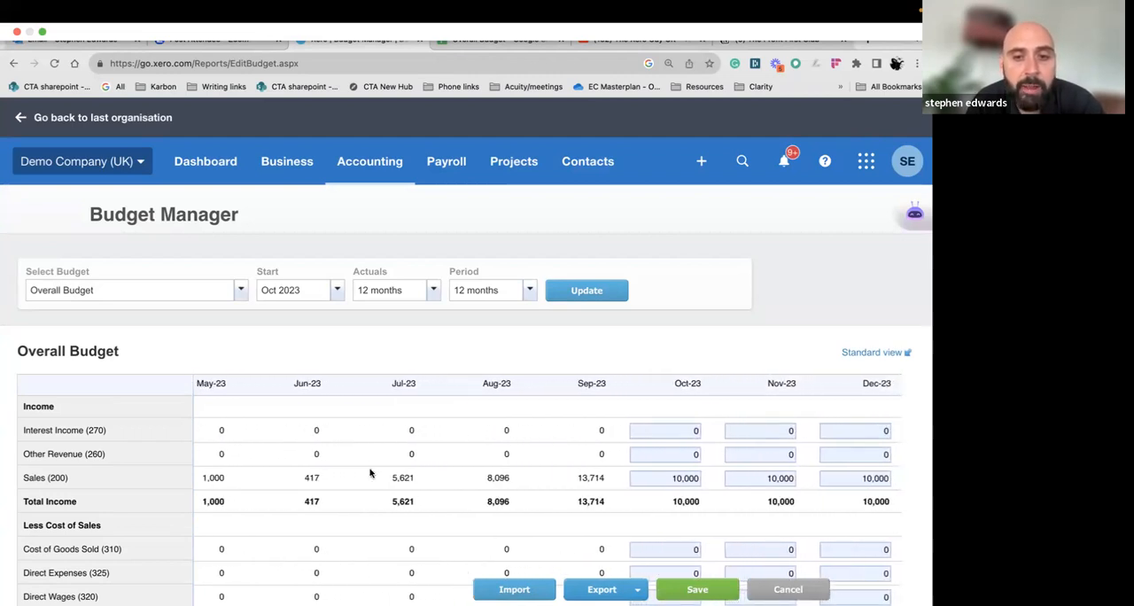
{"action": "scroll", "coordinate": [371, 474], "scroll_direction": "left", "scroll_amount": 1}
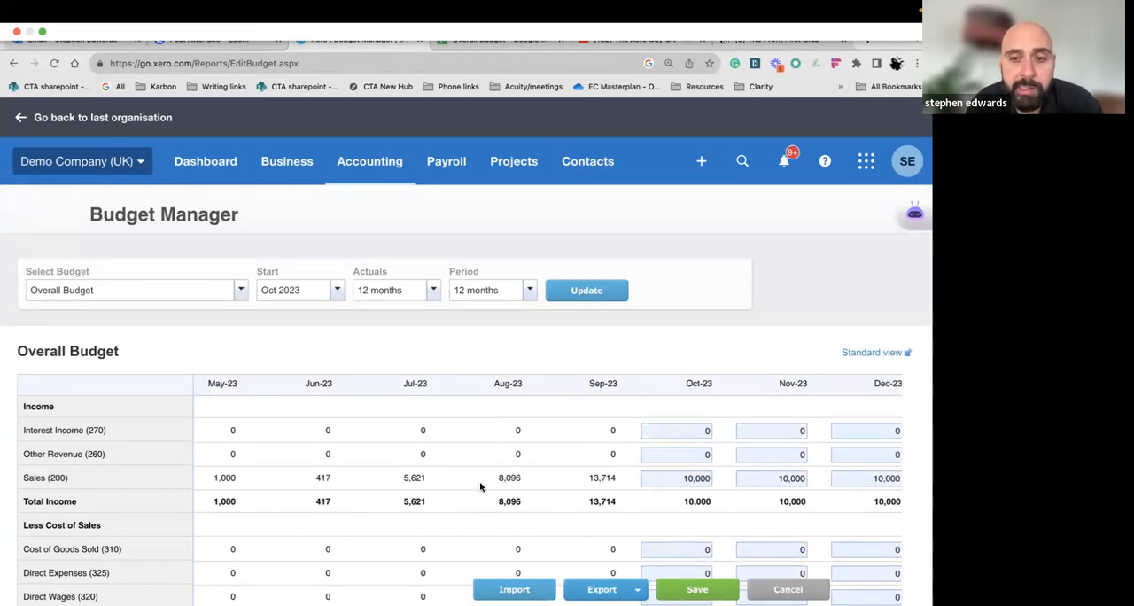
{"action": "scroll", "coordinate": [480, 486], "scroll_direction": "right", "scroll_amount": 5}
{"action": "scroll", "coordinate": [481, 487], "scroll_direction": "down", "scroll_amount": 1}
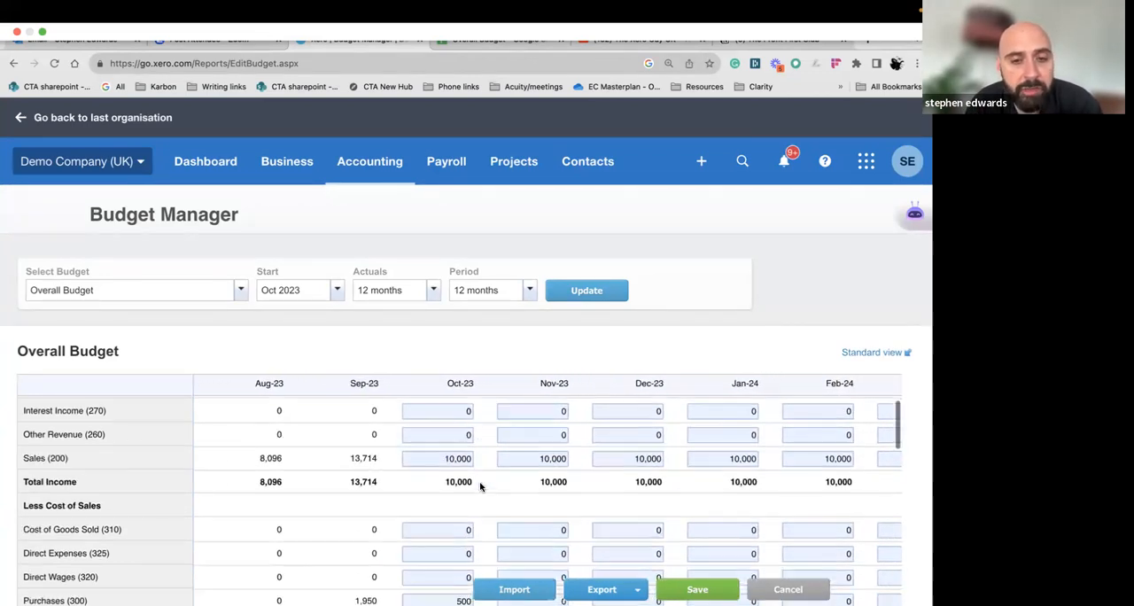
{"action": "scroll", "coordinate": [480, 486], "scroll_direction": "right", "scroll_amount": 2}
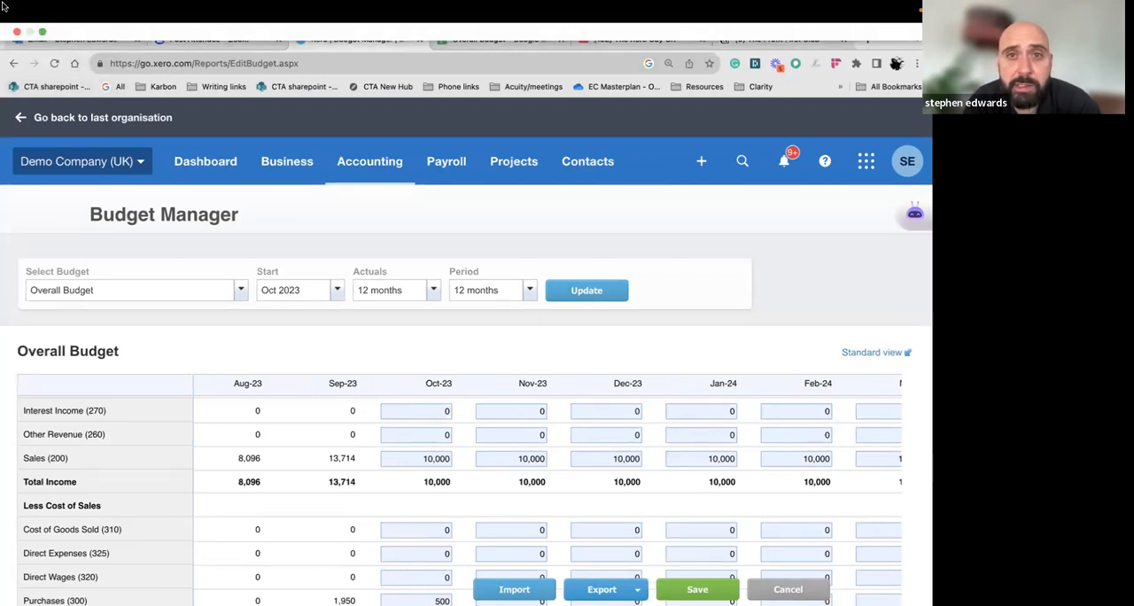
{"action": "scroll", "coordinate": [393, 430], "scroll_direction": "down", "scroll_amount": 2}
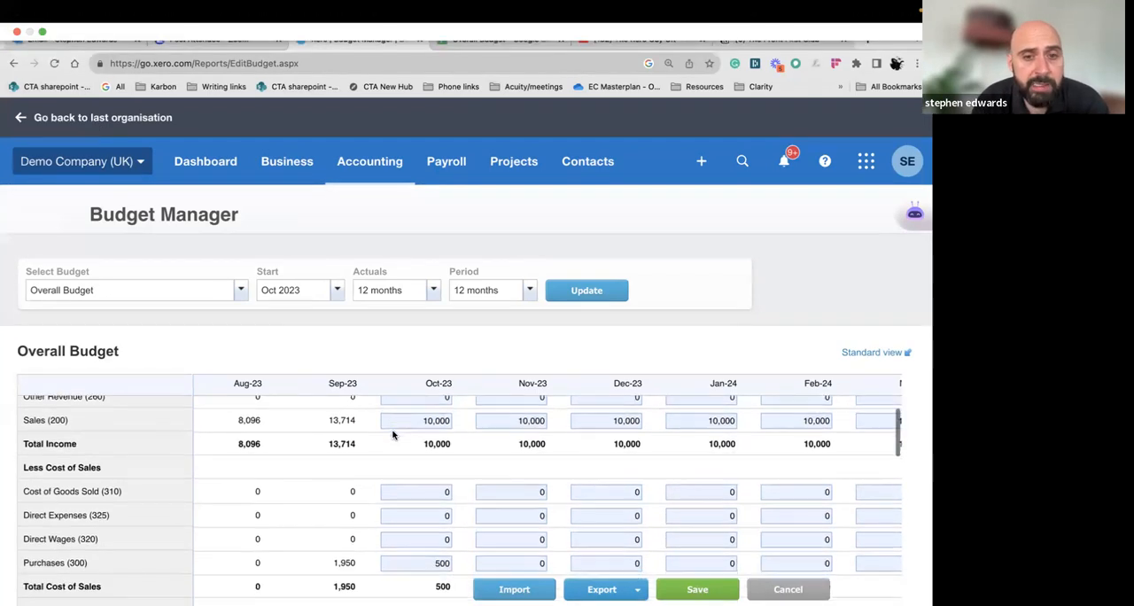
{"action": "scroll", "coordinate": [496, 438], "scroll_direction": "up", "scroll_amount": 2}
{"action": "left_click", "coordinate": [534, 471]}
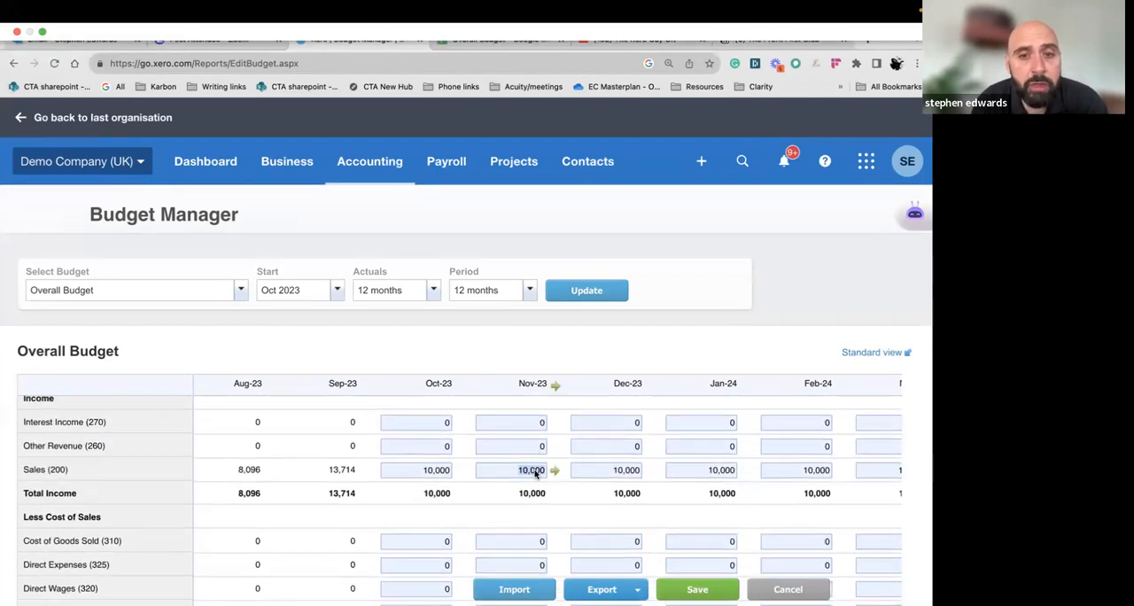
{"action": "left_click", "coordinate": [617, 472]}
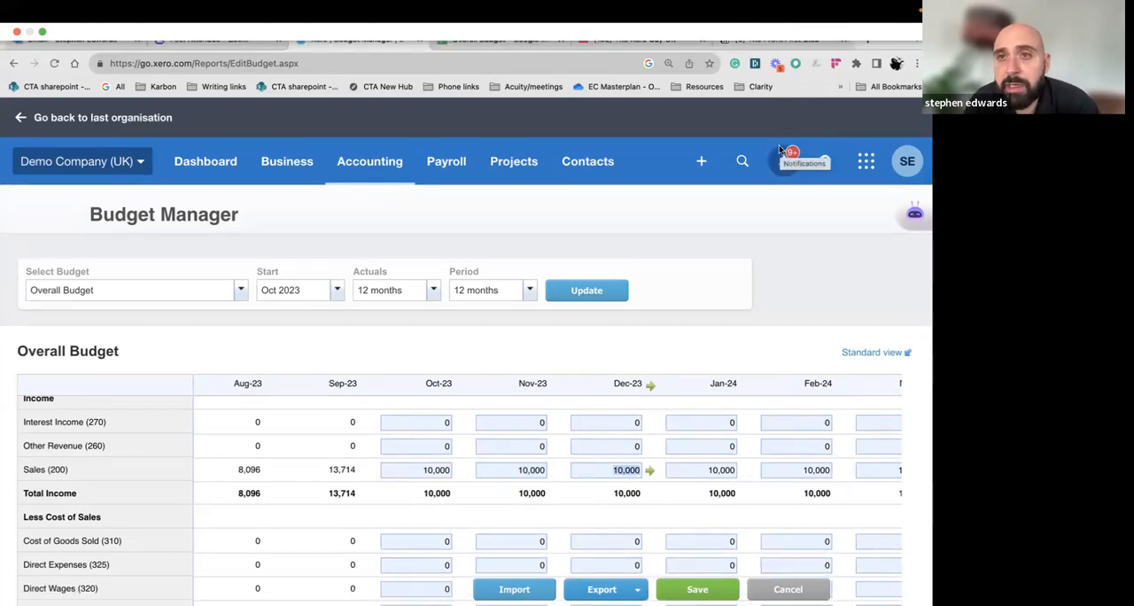
{"action": "type", "text": "1200"}
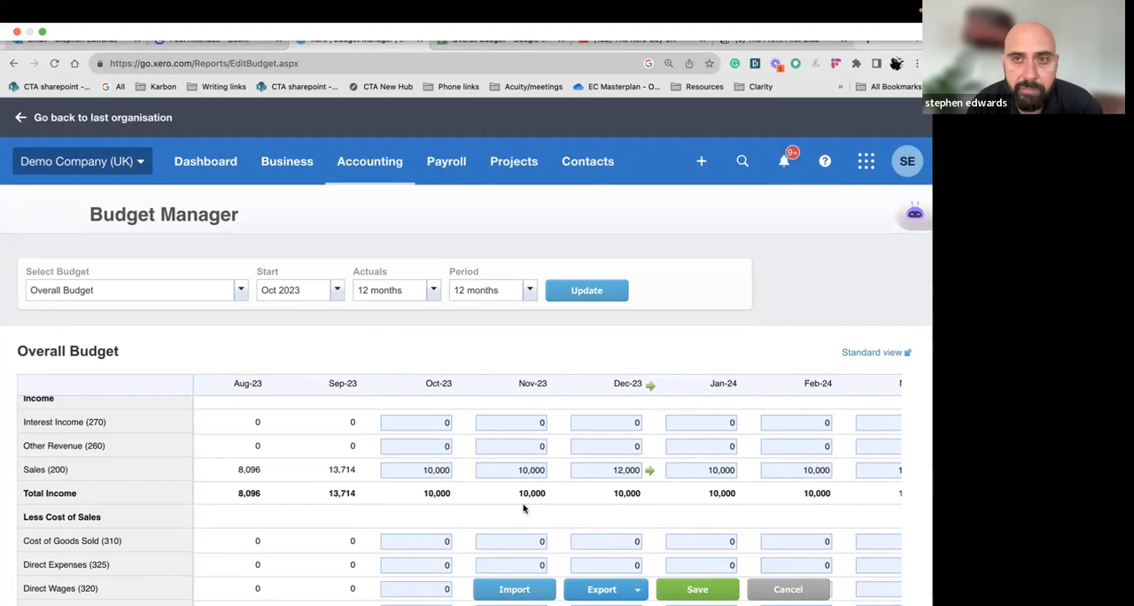
Enlarge the page to 150% and examine the income rows for the latest actuals and the first budget months
{"action": "scroll", "coordinate": [540, 479], "scroll_direction": "down", "scroll_amount": 1}
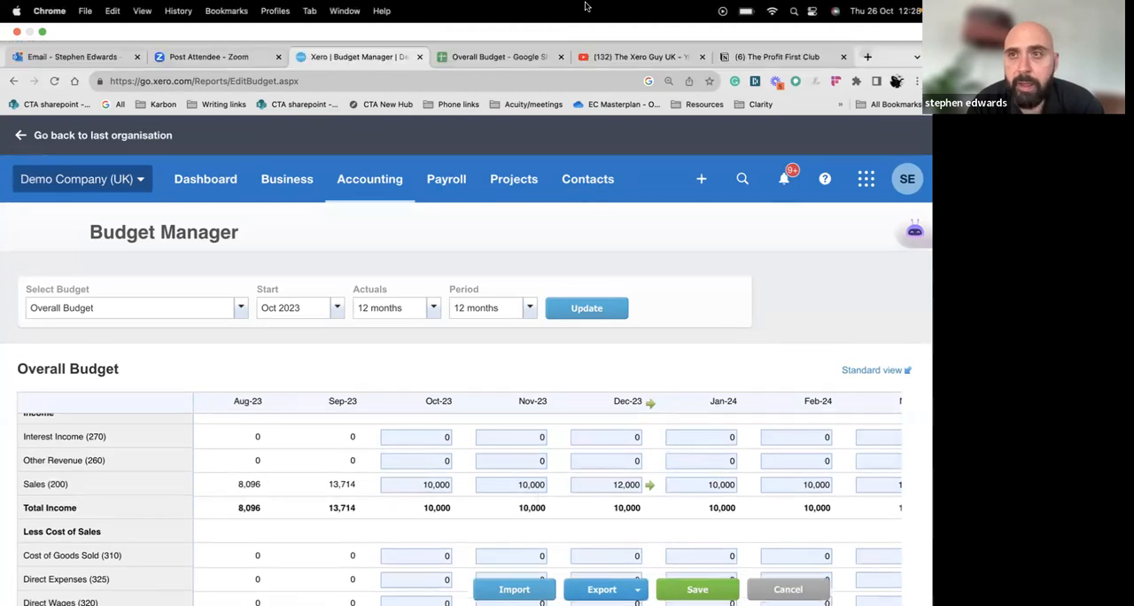
{"action": "scroll", "coordinate": [514, 393], "scroll_direction": "down", "scroll_amount": 2}
{"action": "scroll", "coordinate": [513, 394], "scroll_direction": "down", "scroll_amount": 1}
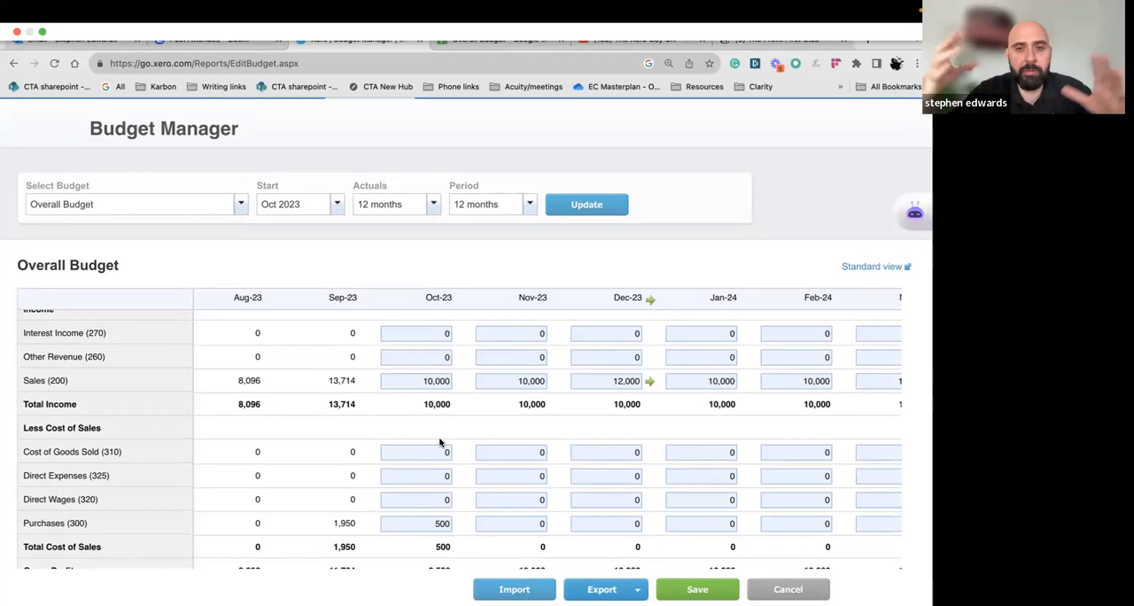
{"action": "key", "text": "super+equal"}
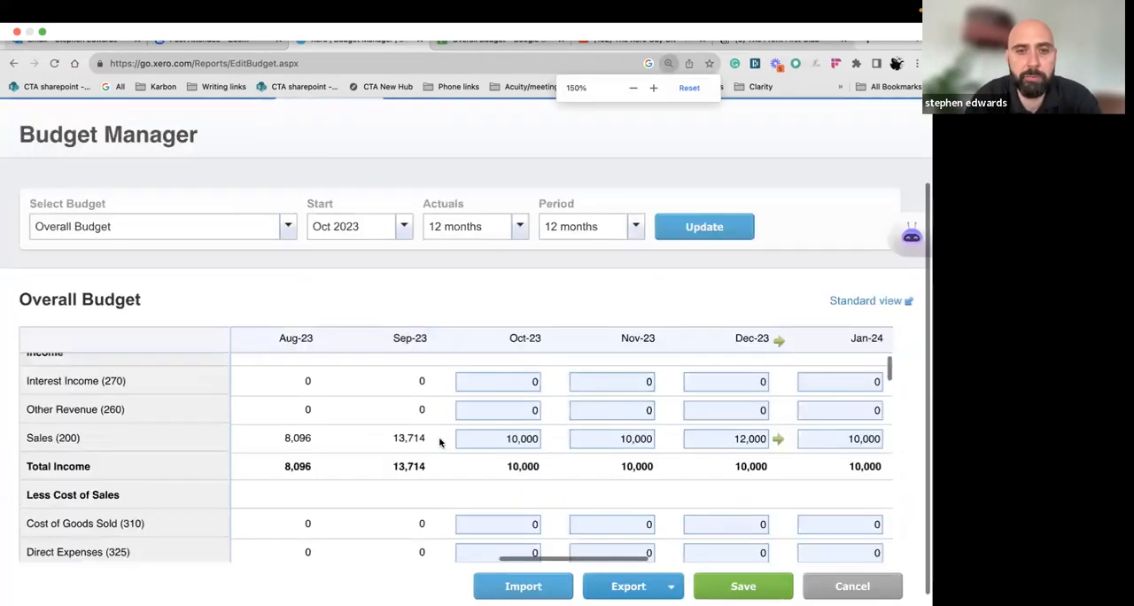
{"action": "scroll", "coordinate": [450, 414], "scroll_direction": "down", "scroll_amount": 1}
{"action": "scroll", "coordinate": [450, 417], "scroll_direction": "down", "scroll_amount": 2}
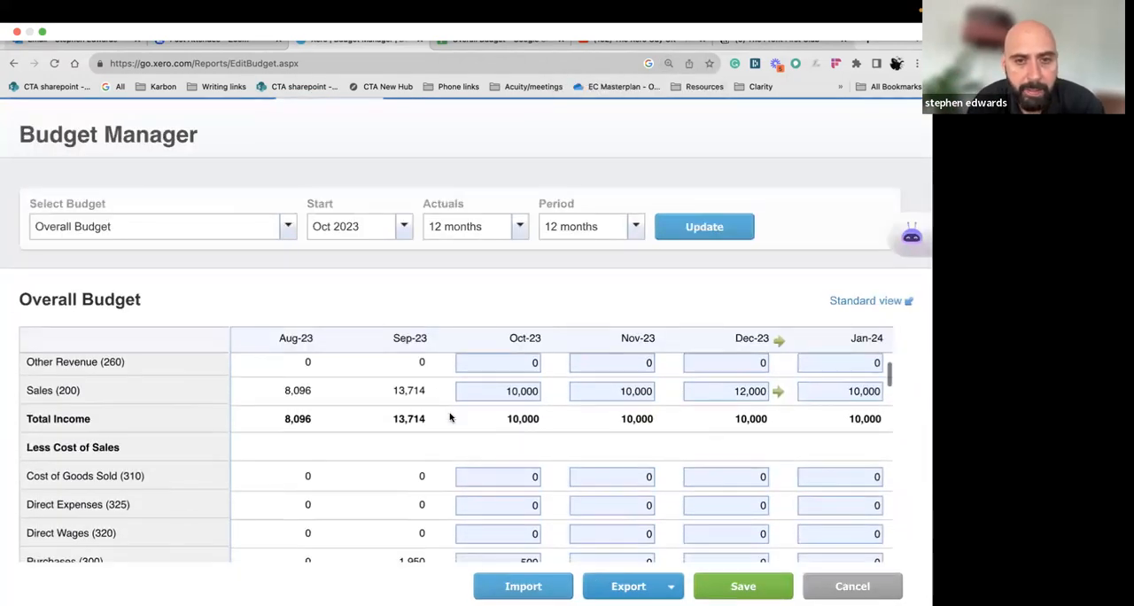
{"action": "scroll", "coordinate": [458, 419], "scroll_direction": "up", "scroll_amount": 2}
{"action": "scroll", "coordinate": [459, 419], "scroll_direction": "up", "scroll_amount": 1}
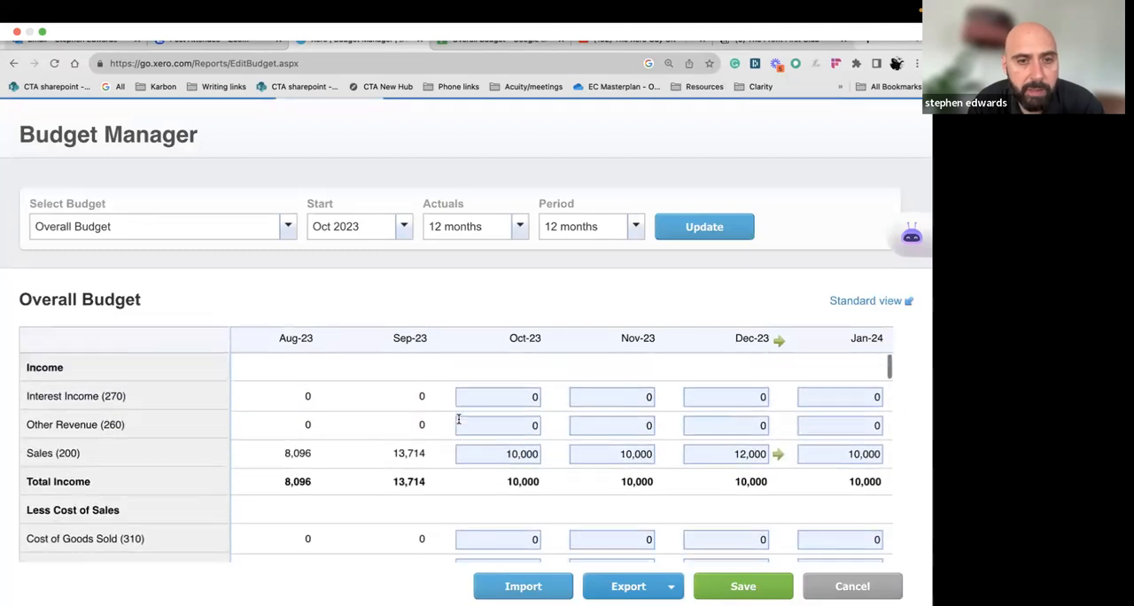
{"action": "scroll", "coordinate": [458, 420], "scroll_direction": "left", "scroll_amount": 2}
{"action": "scroll", "coordinate": [458, 422], "scroll_direction": "left", "scroll_amount": 1}
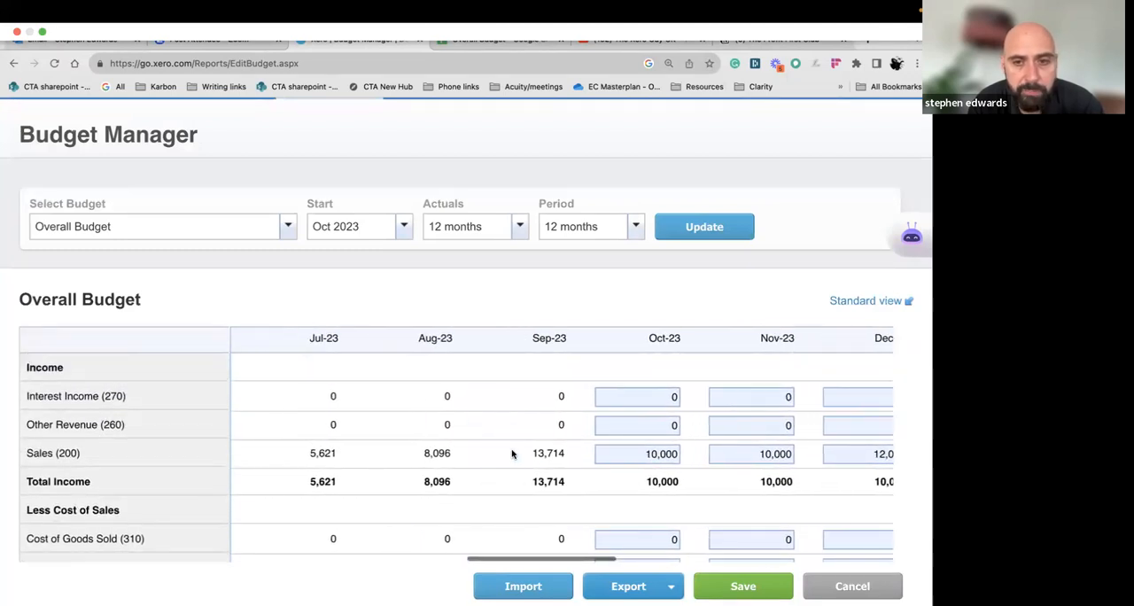
Set the October 2023 Purchases budget to 1,000 and apply it as a fixed amount to each following month
{"action": "scroll", "coordinate": [514, 451], "scroll_direction": "down", "scroll_amount": 4}
{"action": "scroll", "coordinate": [572, 486], "scroll_direction": "down", "scroll_amount": 1}
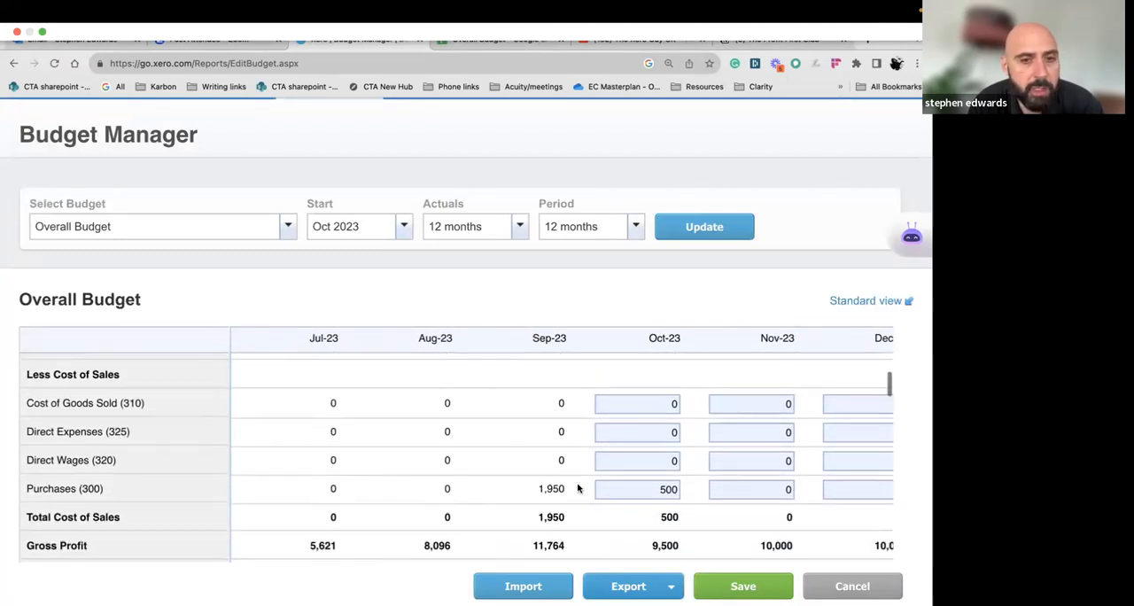
{"action": "scroll", "coordinate": [642, 488], "scroll_direction": "right", "scroll_amount": 1}
{"action": "left_click", "coordinate": [642, 488]}
{"action": "type", "text": "100"}
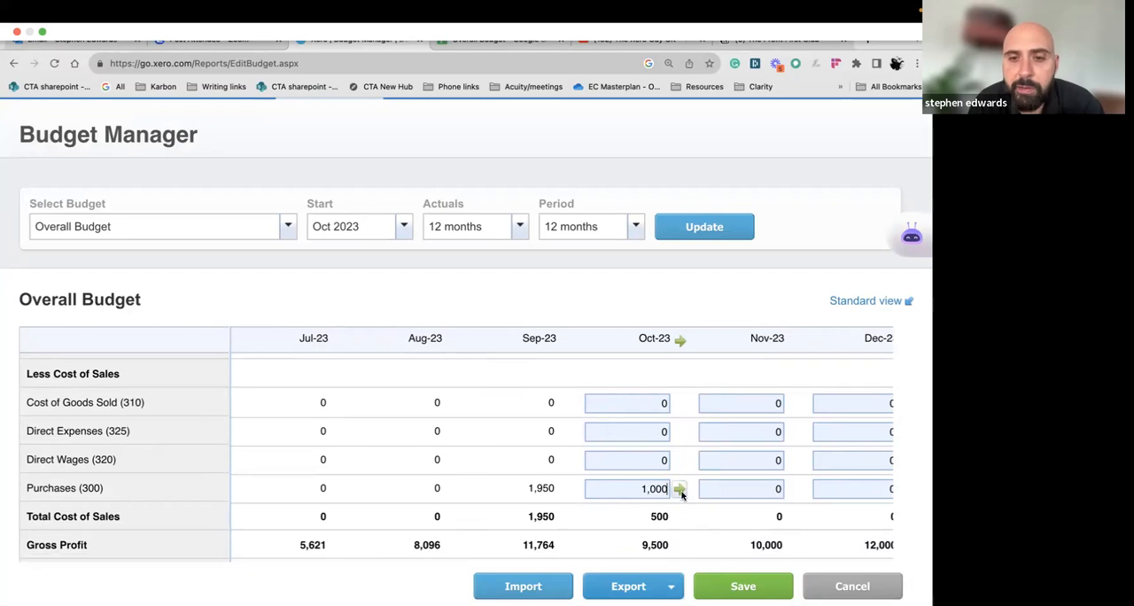
{"action": "left_click", "coordinate": [680, 489]}
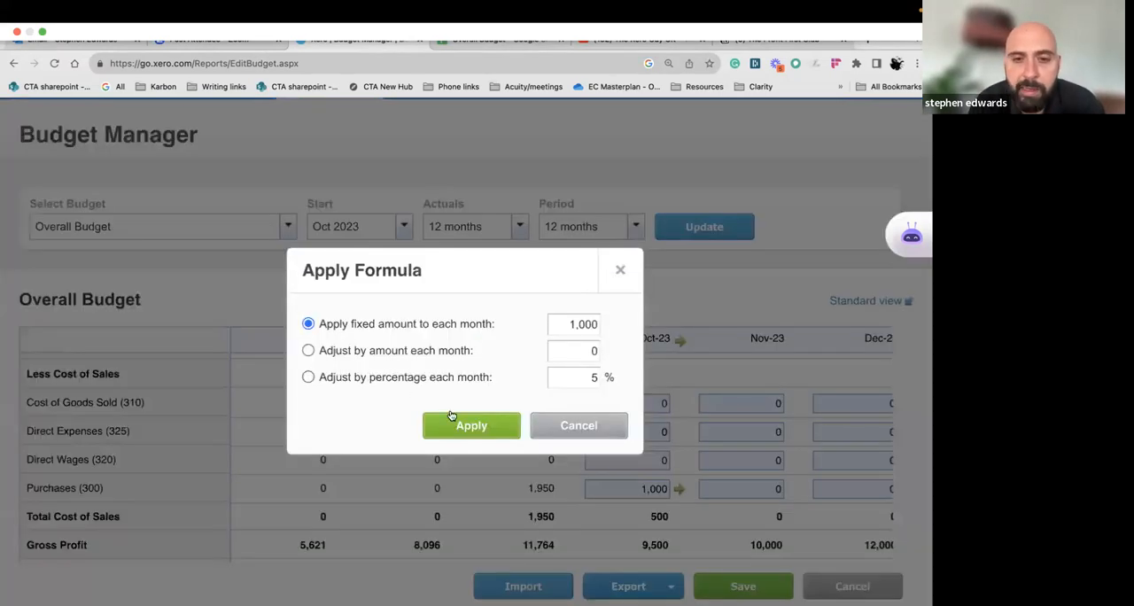
{"action": "left_click", "coordinate": [450, 417]}
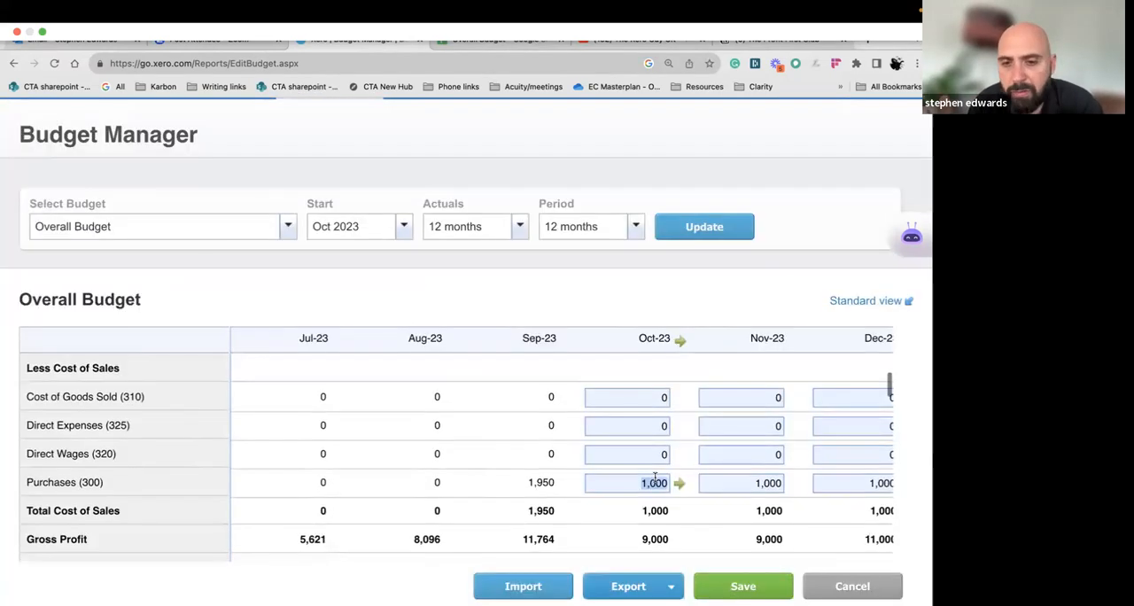
Examine the gross profit, operating expenses and first overhead rows, comparing July to September 2023 actuals with the budget
{"action": "scroll", "coordinate": [653, 487], "scroll_direction": "down", "scroll_amount": 1}
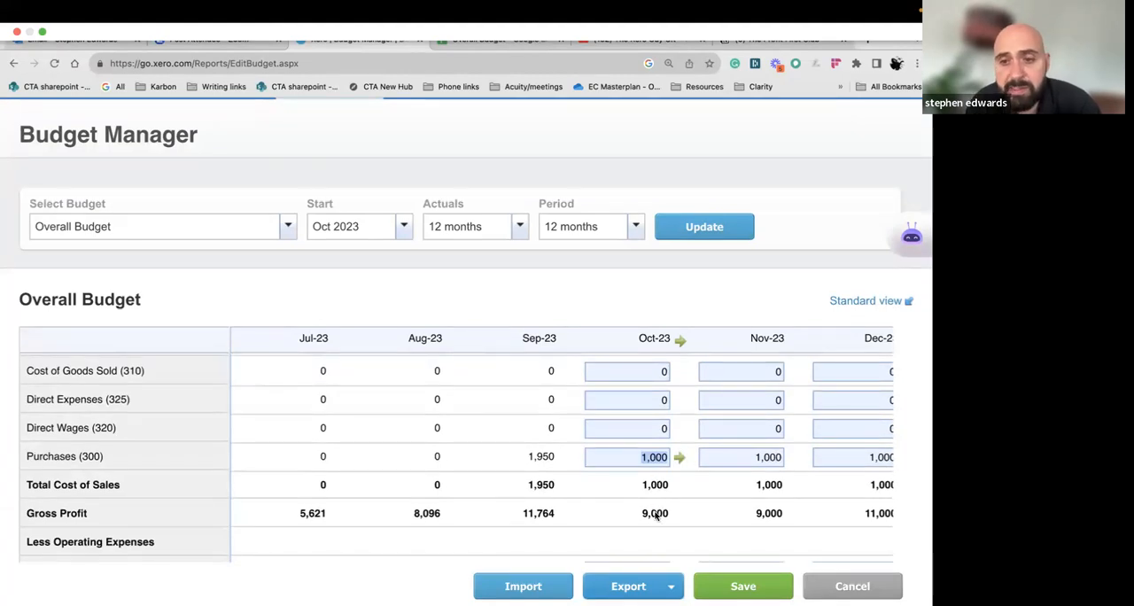
{"action": "scroll", "coordinate": [662, 505], "scroll_direction": "right", "scroll_amount": 2}
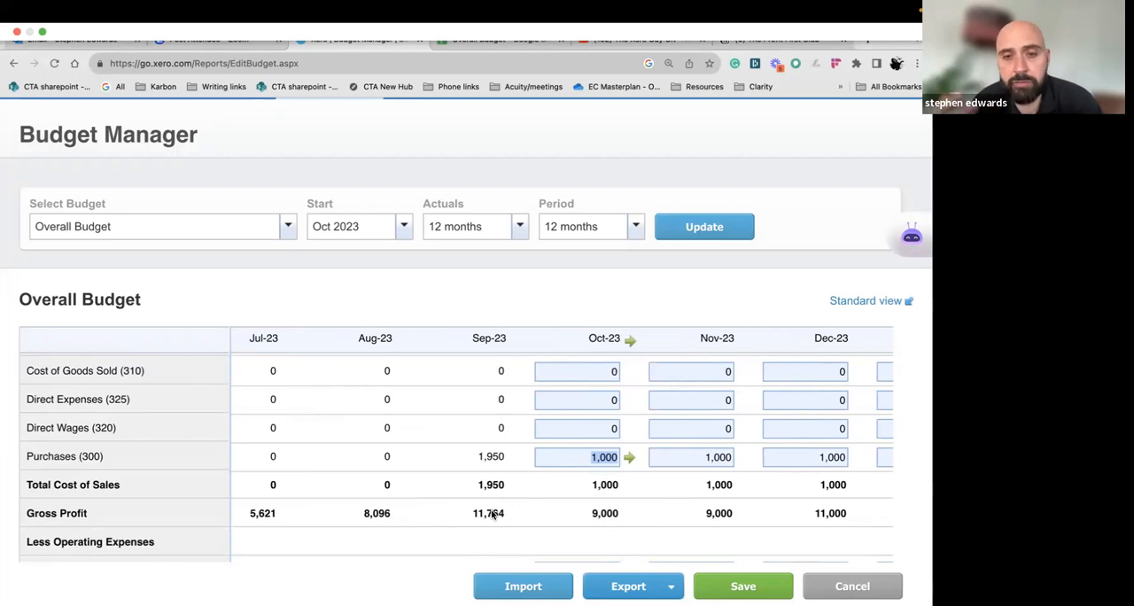
{"action": "scroll", "coordinate": [492, 515], "scroll_direction": "down", "scroll_amount": 1}
{"action": "scroll", "coordinate": [513, 475], "scroll_direction": "down", "scroll_amount": 4}
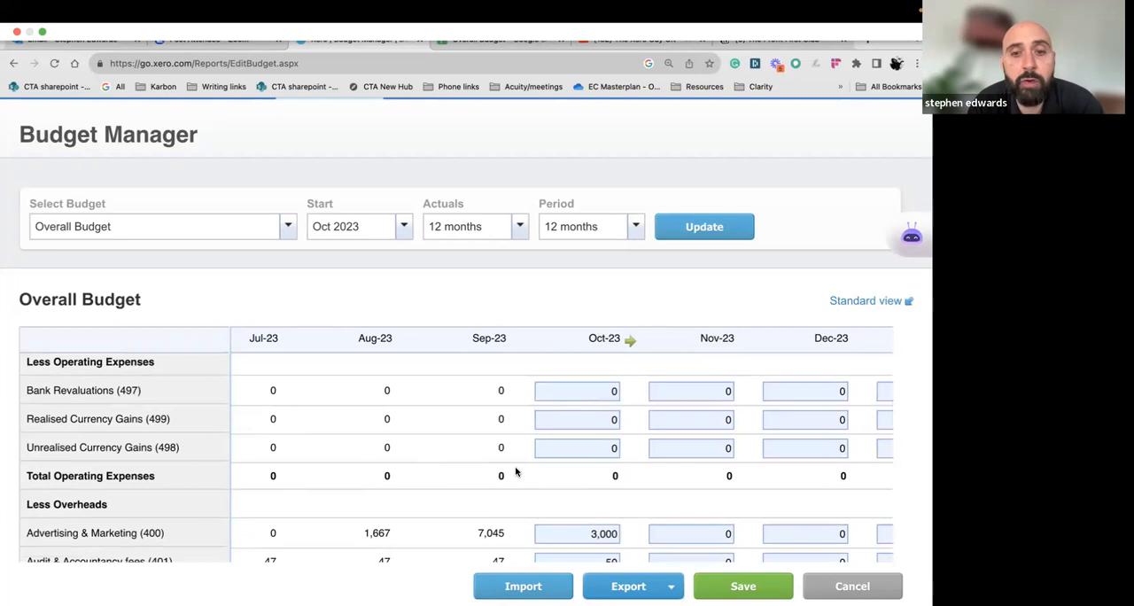
{"action": "scroll", "coordinate": [515, 472], "scroll_direction": "down", "scroll_amount": 1}
{"action": "scroll", "coordinate": [514, 474], "scroll_direction": "left", "scroll_amount": 1}
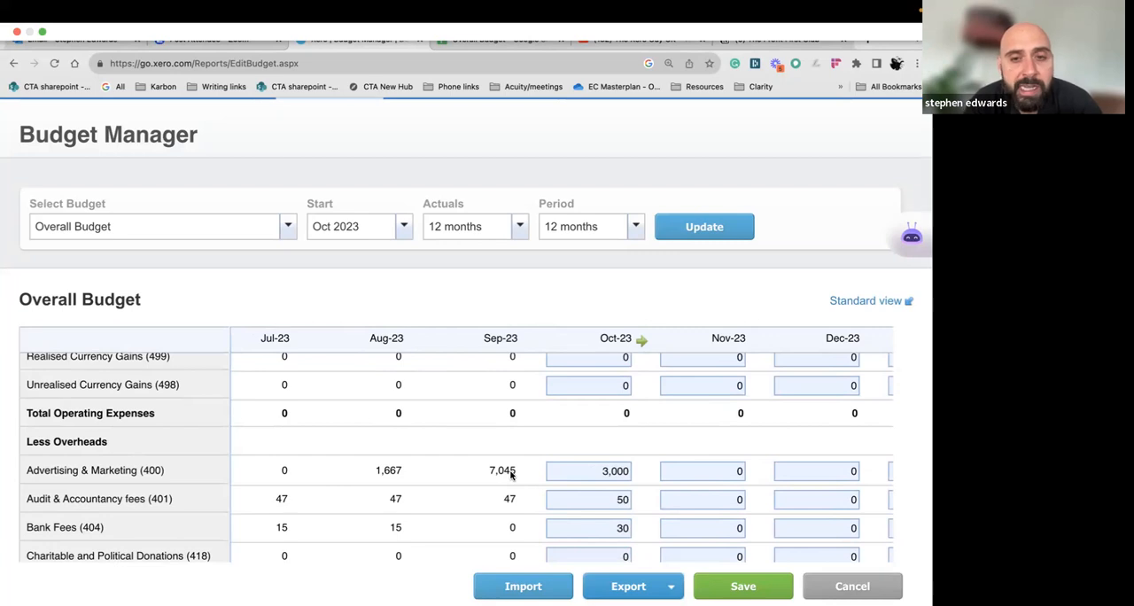
{"action": "scroll", "coordinate": [512, 474], "scroll_direction": "up", "scroll_amount": 5}
{"action": "scroll", "coordinate": [511, 474], "scroll_direction": "down", "scroll_amount": 4}
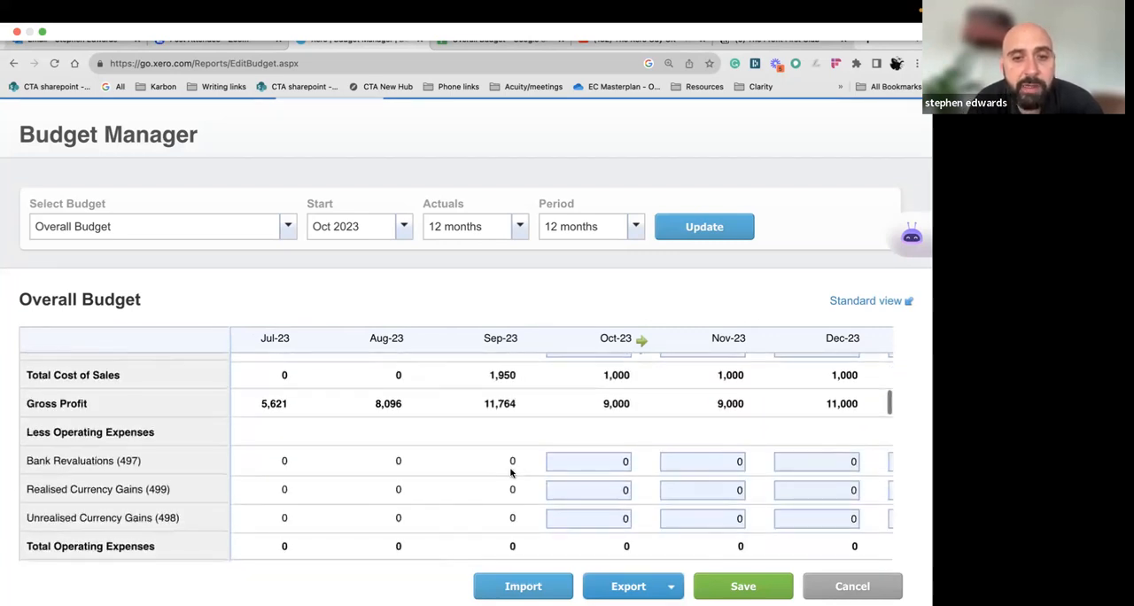
{"action": "scroll", "coordinate": [512, 474], "scroll_direction": "down", "scroll_amount": 3}
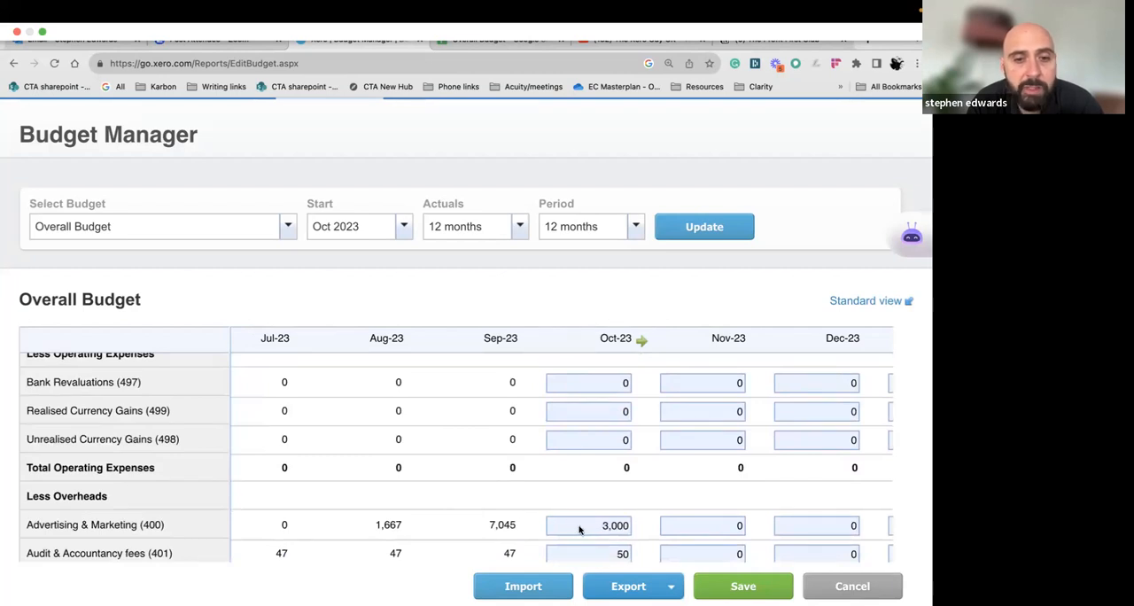
Set the October 2023 Advertising & Marketing budget to 1,500 and apply that fixed amount to each following month
{"action": "scroll", "coordinate": [580, 529], "scroll_direction": "down", "scroll_amount": 1}
{"action": "left_click", "coordinate": [582, 488]}
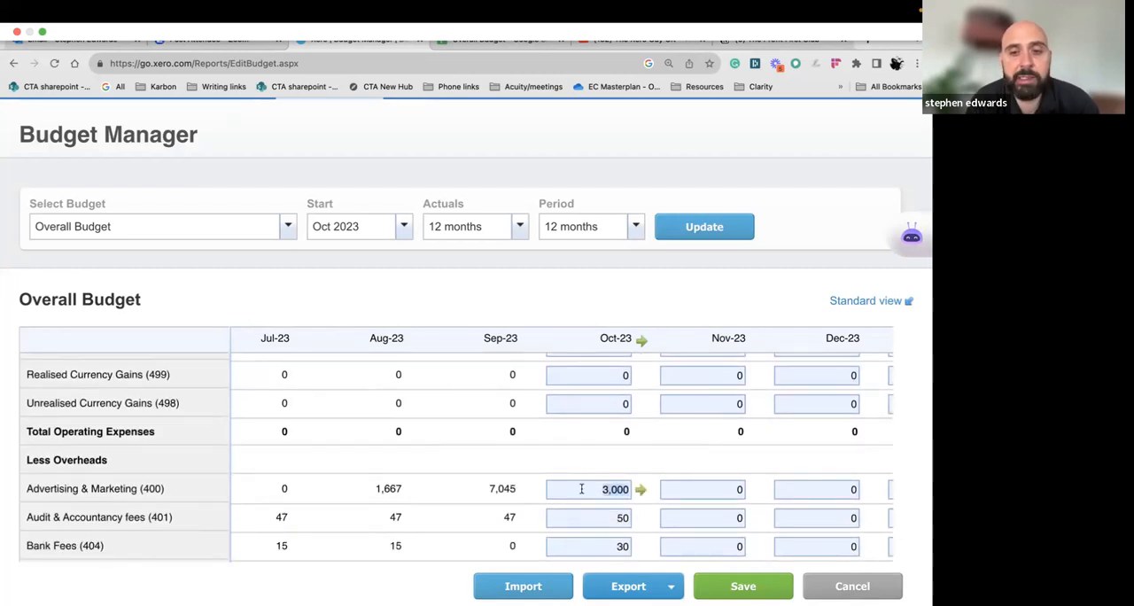
{"action": "type", "text": "1,500"}
{"action": "left_click", "coordinate": [640, 490]}
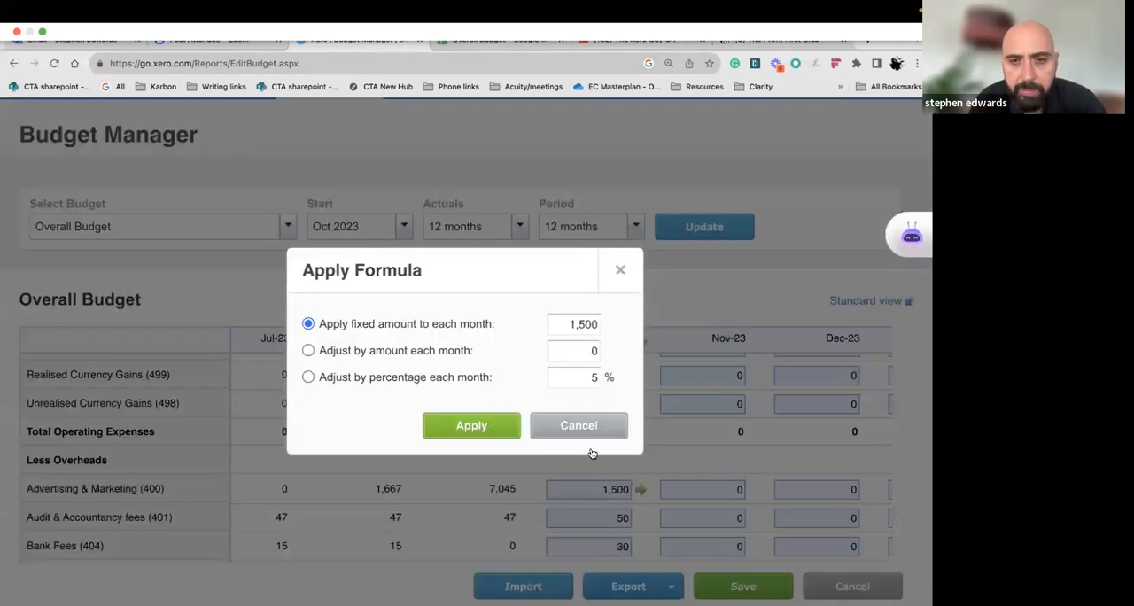
{"action": "left_click", "coordinate": [489, 425]}
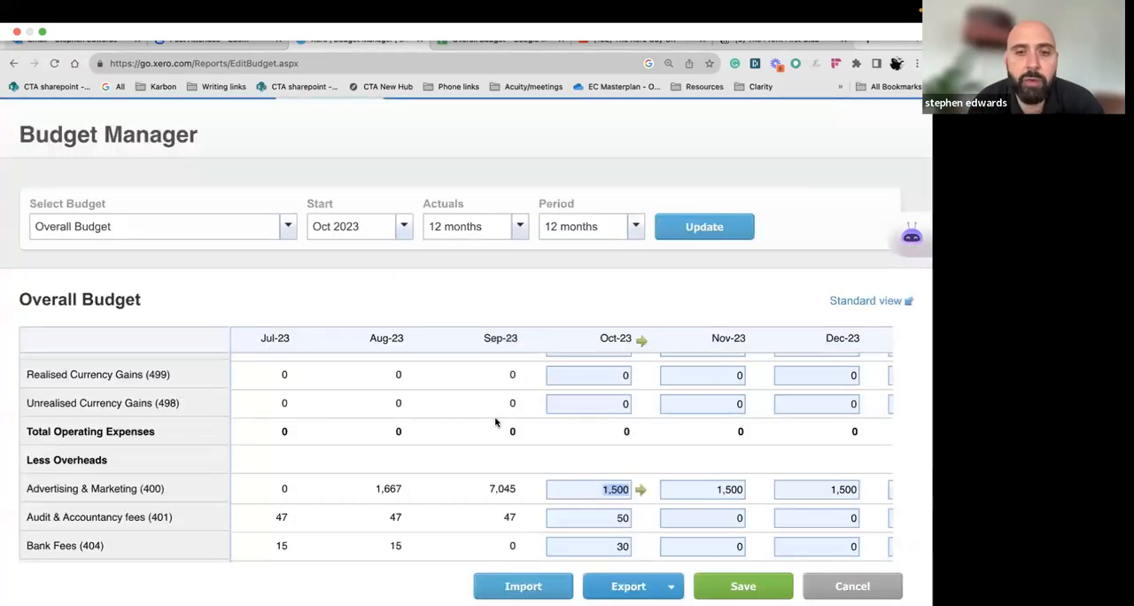
Set the October 2023 Bank Fees budget to 15 and apply that fixed amount to each following month
{"action": "scroll", "coordinate": [509, 424], "scroll_direction": "down", "scroll_amount": 1}
{"action": "scroll", "coordinate": [585, 479], "scroll_direction": "down", "scroll_amount": 1}
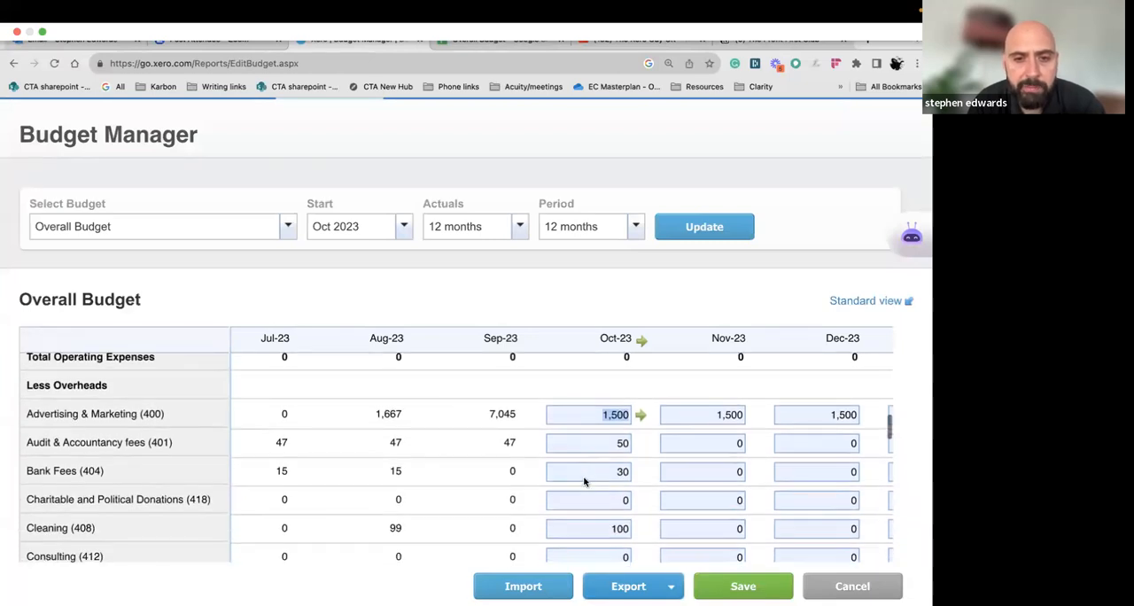
{"action": "left_click", "coordinate": [606, 469]}
{"action": "type", "text": "15"}
{"action": "left_click", "coordinate": [640, 470]}
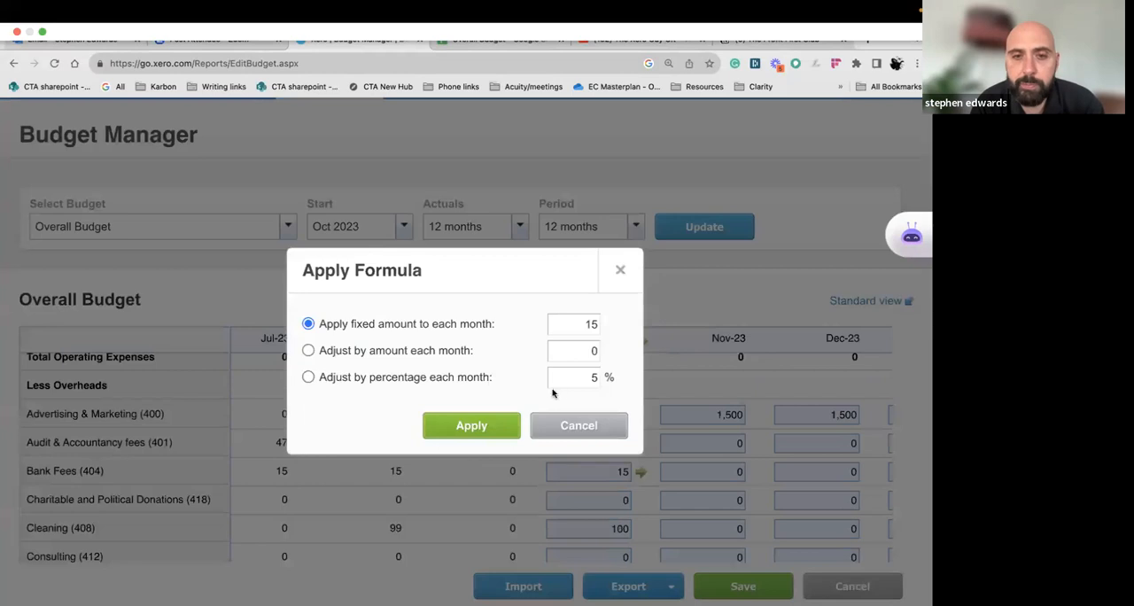
{"action": "left_click", "coordinate": [496, 432]}
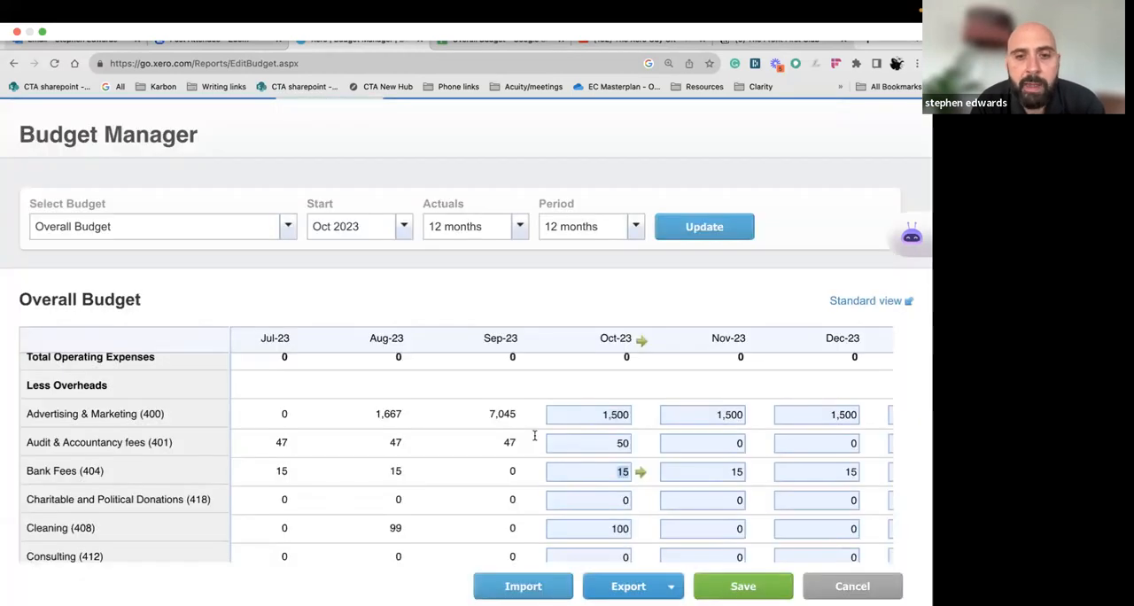
Apply a formula to the Advertising & Marketing budget from October 2023 that adjusts it by 50 each month
{"action": "left_click", "coordinate": [587, 414]}
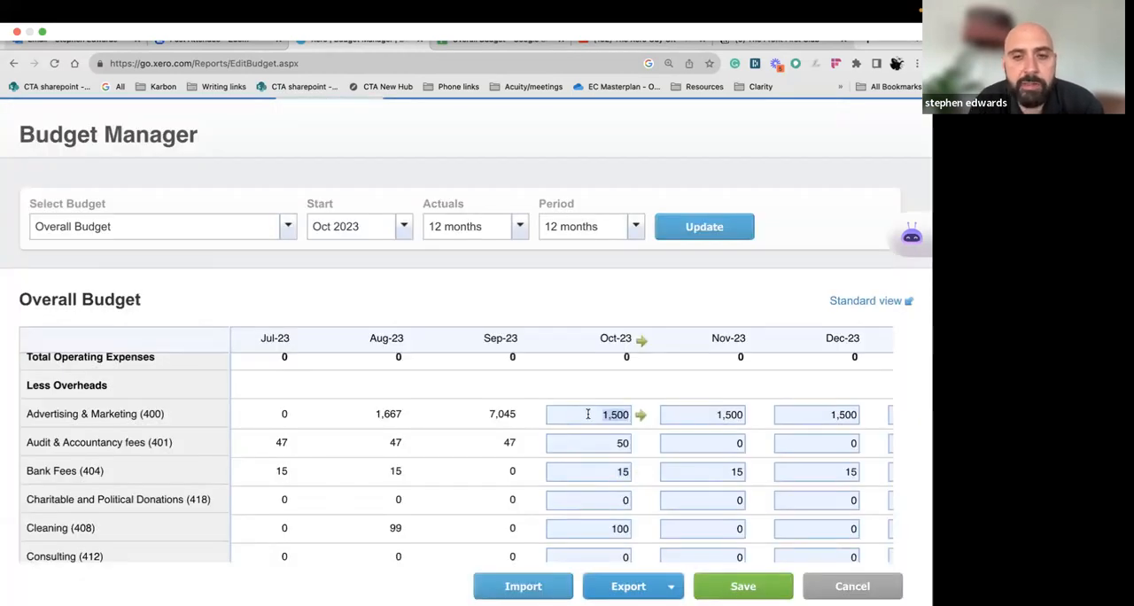
{"action": "left_click", "coordinate": [640, 415]}
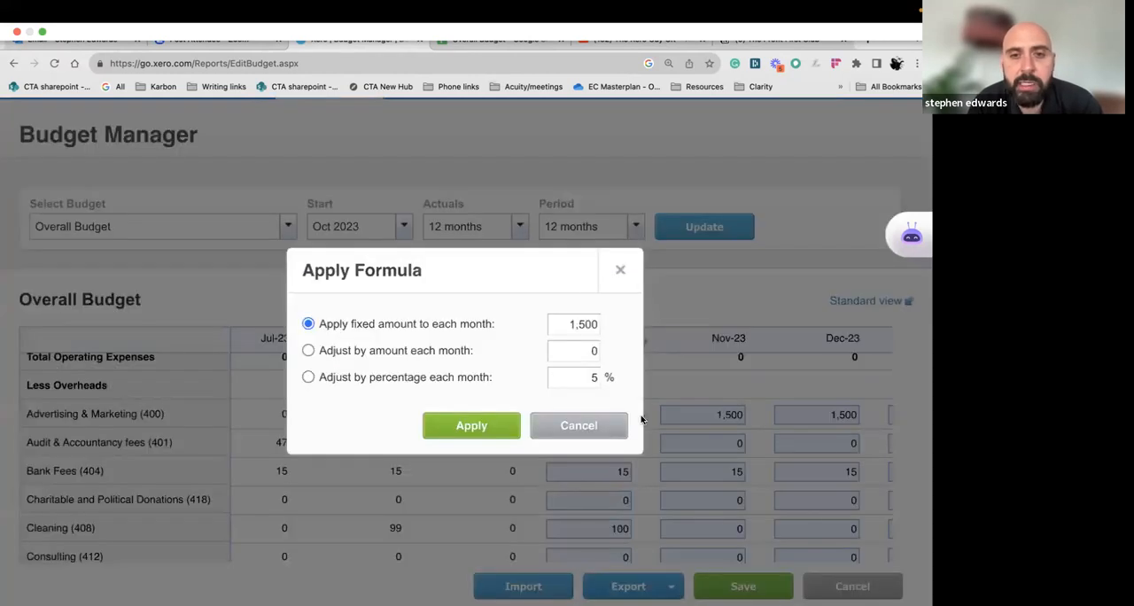
{"action": "left_click", "coordinate": [309, 379]}
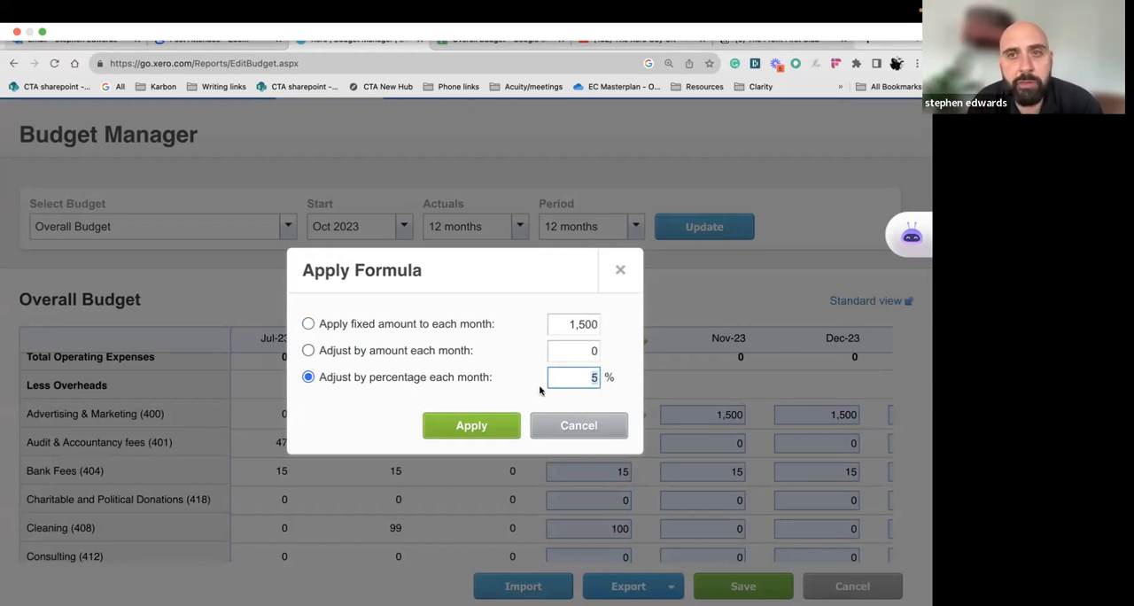
{"action": "left_click", "coordinate": [308, 351]}
{"action": "type", "text": "5"}
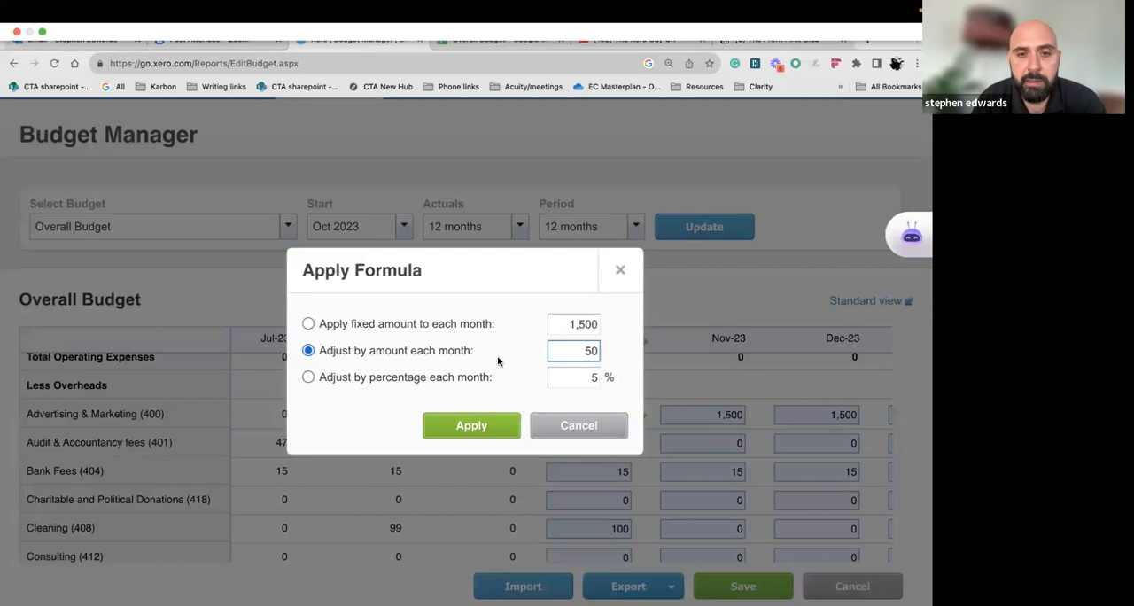
{"action": "left_click", "coordinate": [504, 427]}
{"action": "scroll", "coordinate": [669, 442], "scroll_direction": "up", "scroll_amount": 1}
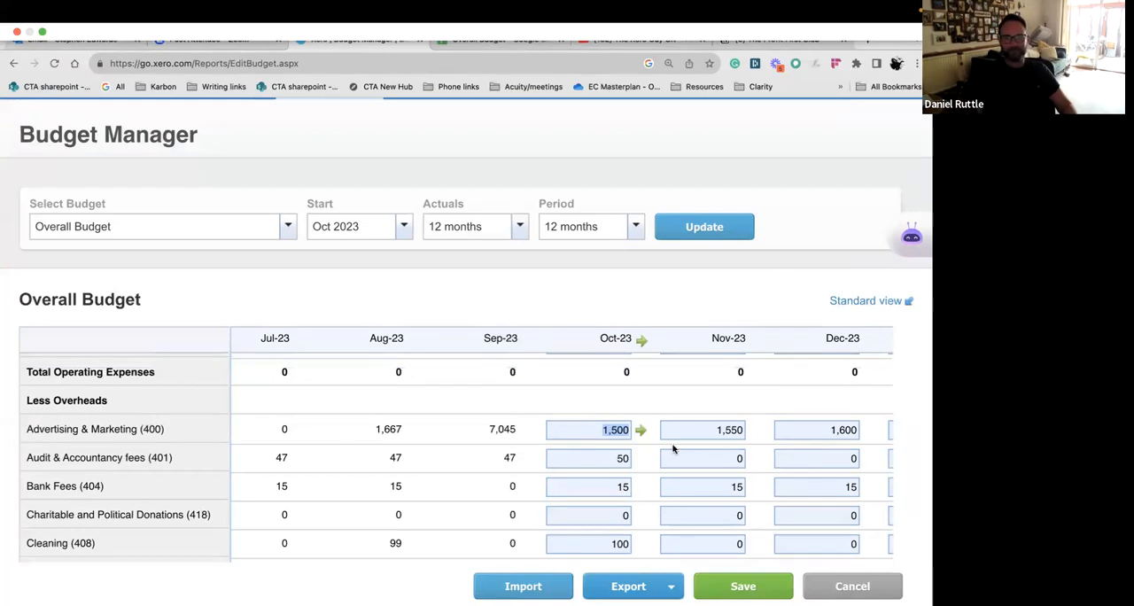
{"action": "left_click", "coordinate": [618, 430]}
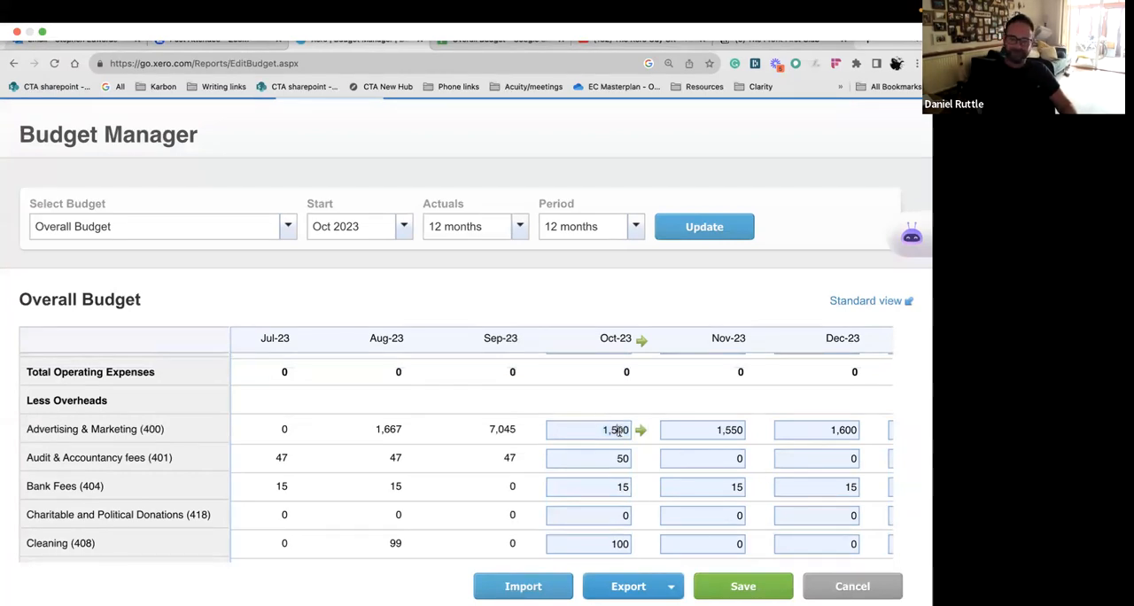
{"action": "right_click", "coordinate": [620, 430]}
{"action": "left_click", "coordinate": [615, 406]}
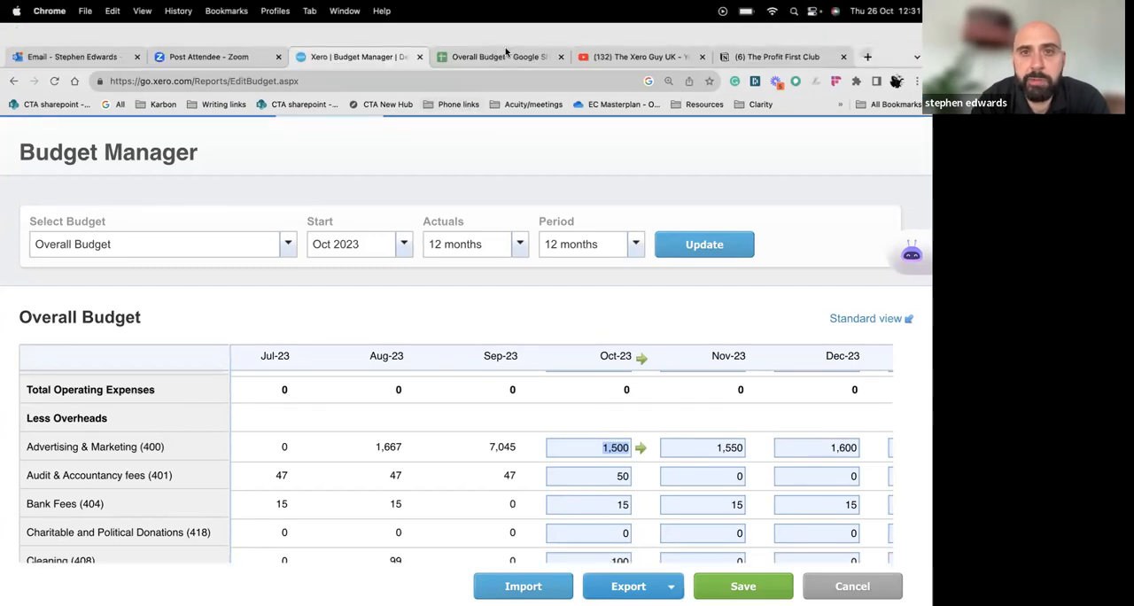
Switch to the earlier Google Sheets export and examine the monthly overhead totals and net profit row at the end of the budget
{"action": "left_click", "coordinate": [523, 54]}
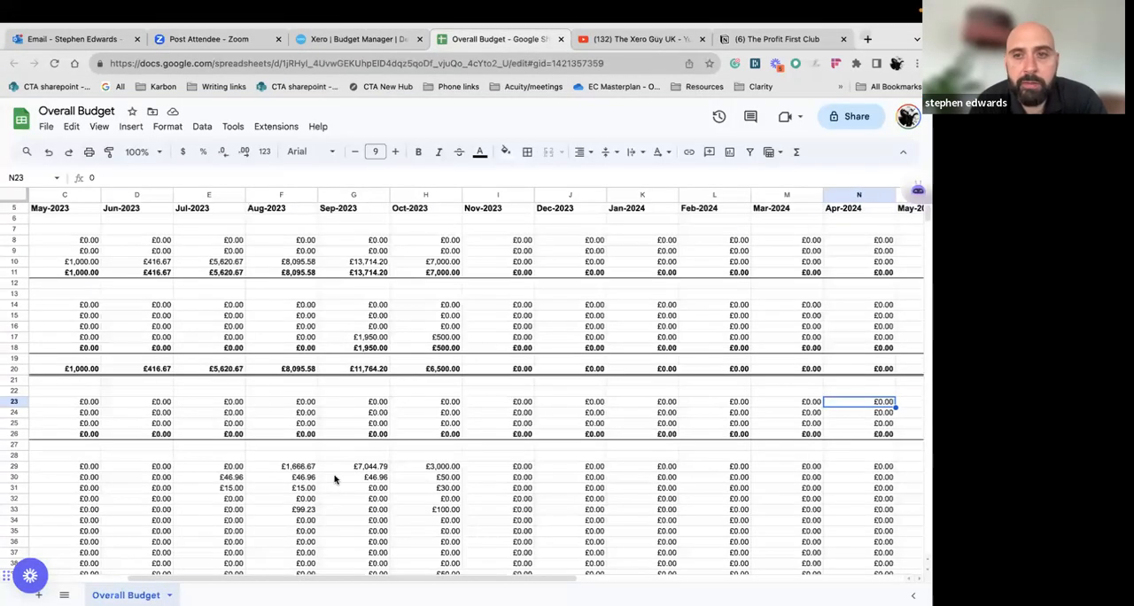
{"action": "scroll", "coordinate": [350, 456], "scroll_direction": "down", "scroll_amount": 2}
{"action": "scroll", "coordinate": [354, 453], "scroll_direction": "down", "scroll_amount": 15}
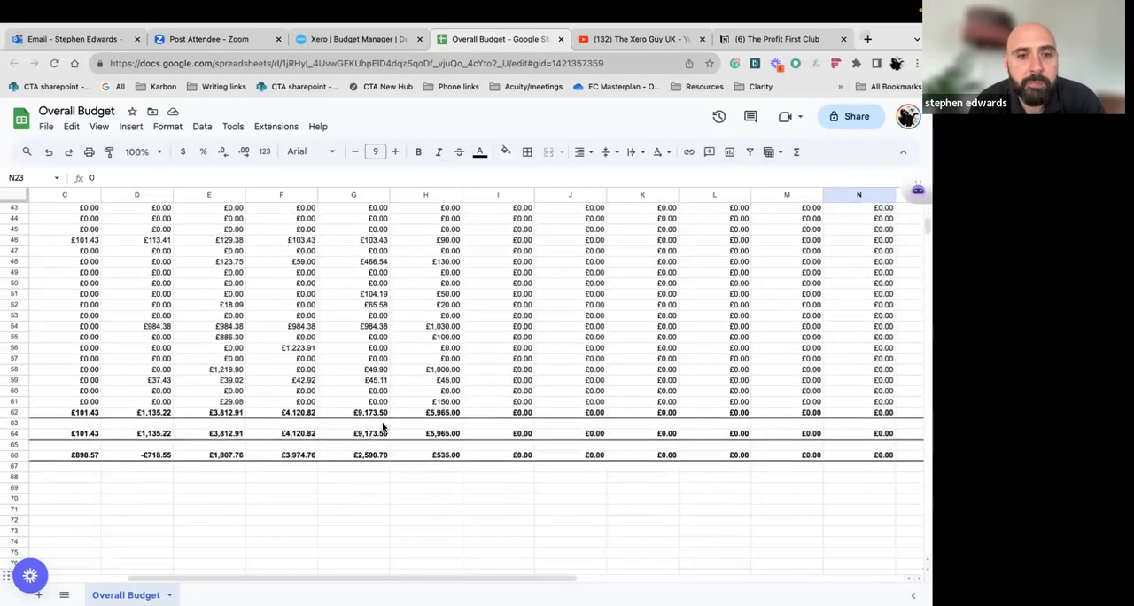
{"action": "left_click", "coordinate": [185, 316]}
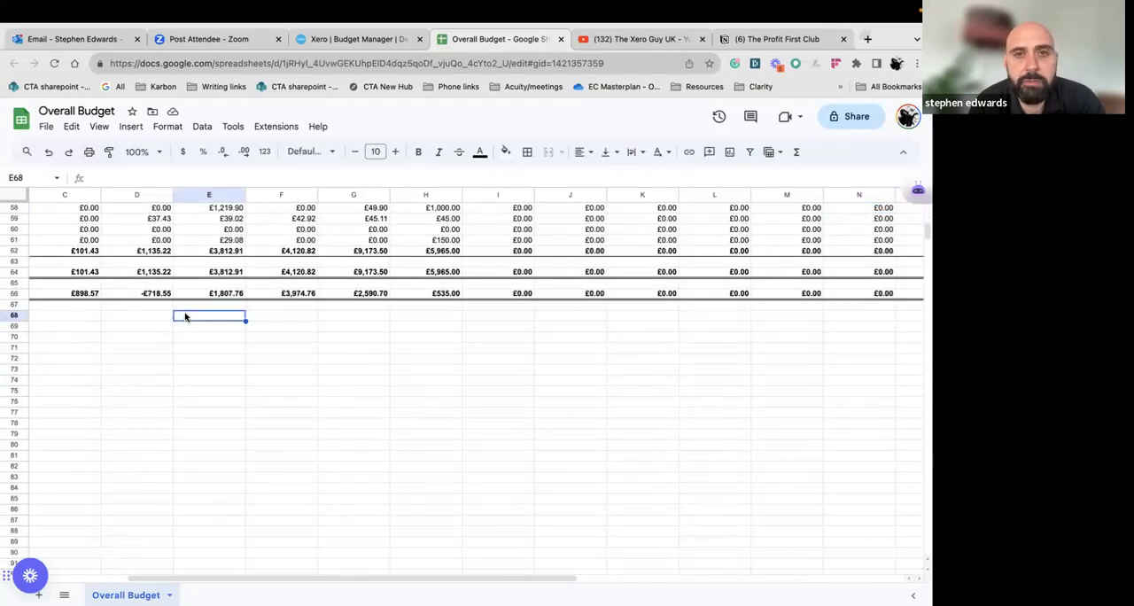
{"action": "key", "text": "Right"}
{"action": "key", "text": "Right"}
{"action": "key", "text": "Right"}
{"action": "key", "text": "Right"}
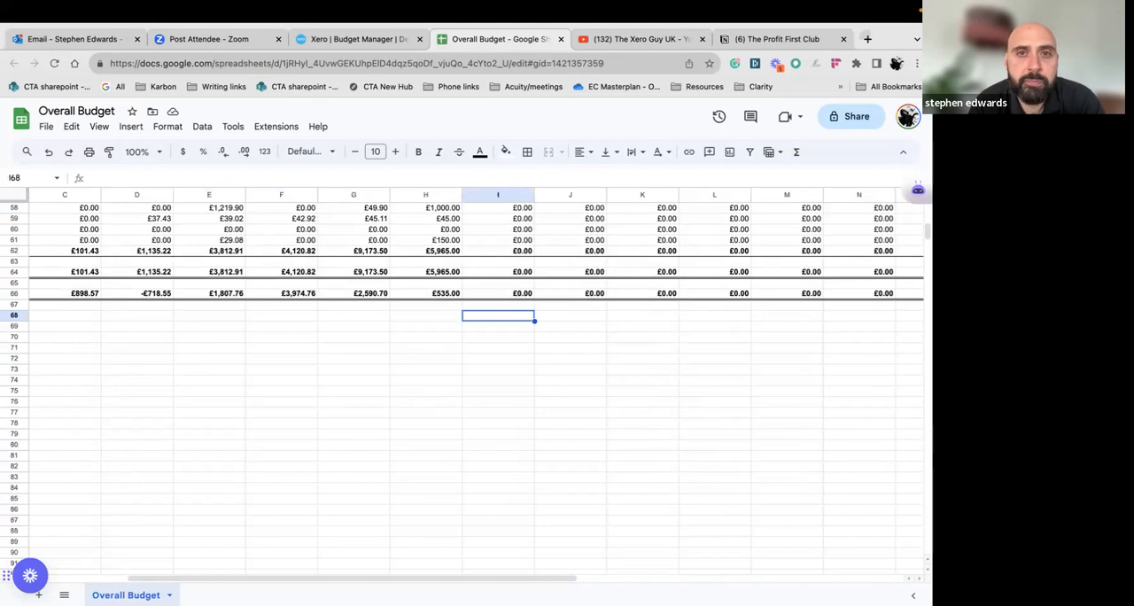
{"action": "key", "text": "Left"}
{"action": "key", "text": "Left"}
{"action": "key", "text": "Left"}
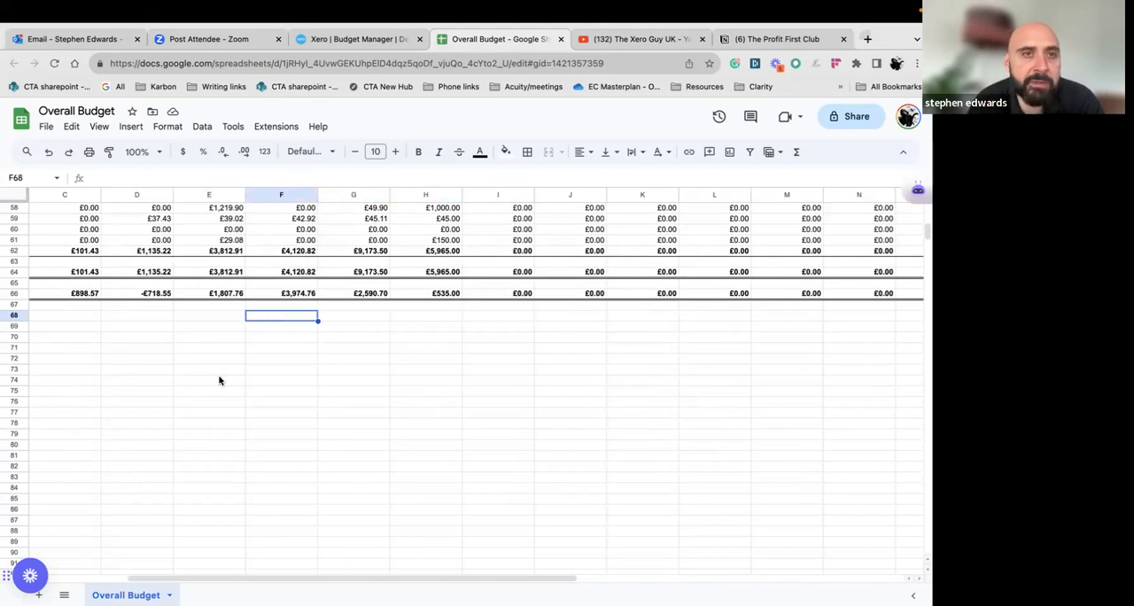
{"action": "left_click", "coordinate": [229, 469]}
{"action": "scroll", "coordinate": [259, 430], "scroll_direction": "up", "scroll_amount": 1}
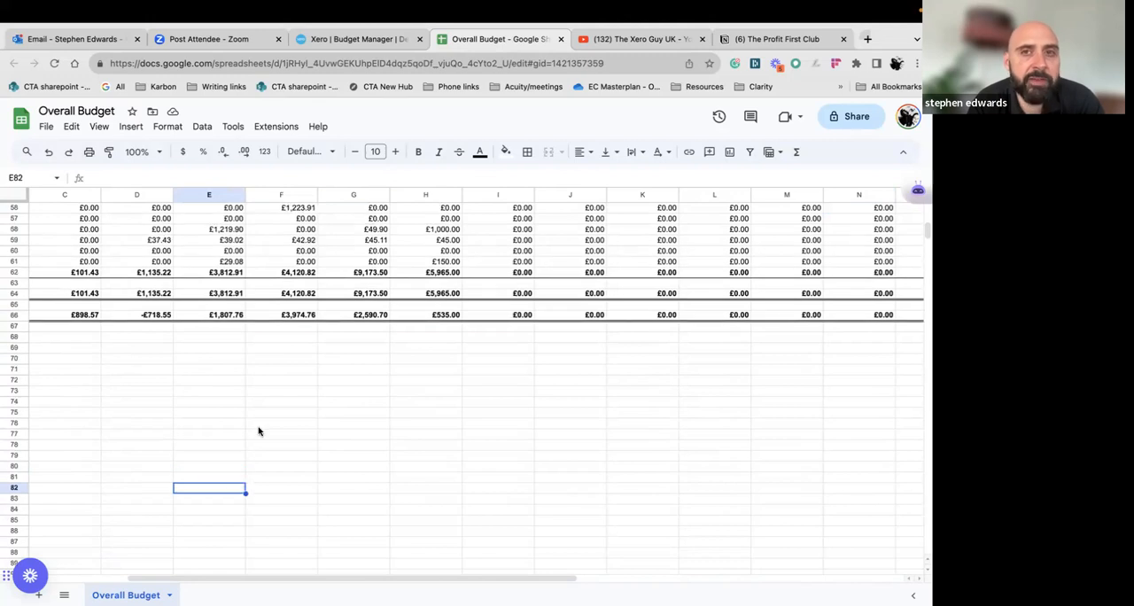
Switch back to Xero's Budget Manager and examine the overhead rows from Advertising & Marketing through Telephone & Internet
{"action": "mouse_move", "coordinate": [404, 5]}
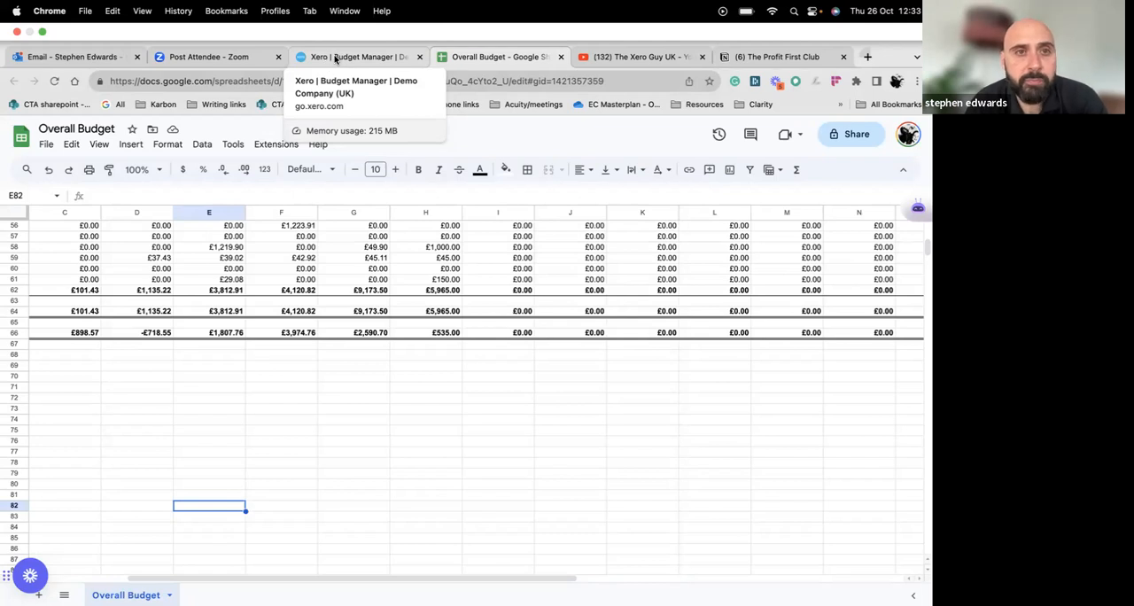
{"action": "left_click", "coordinate": [336, 57]}
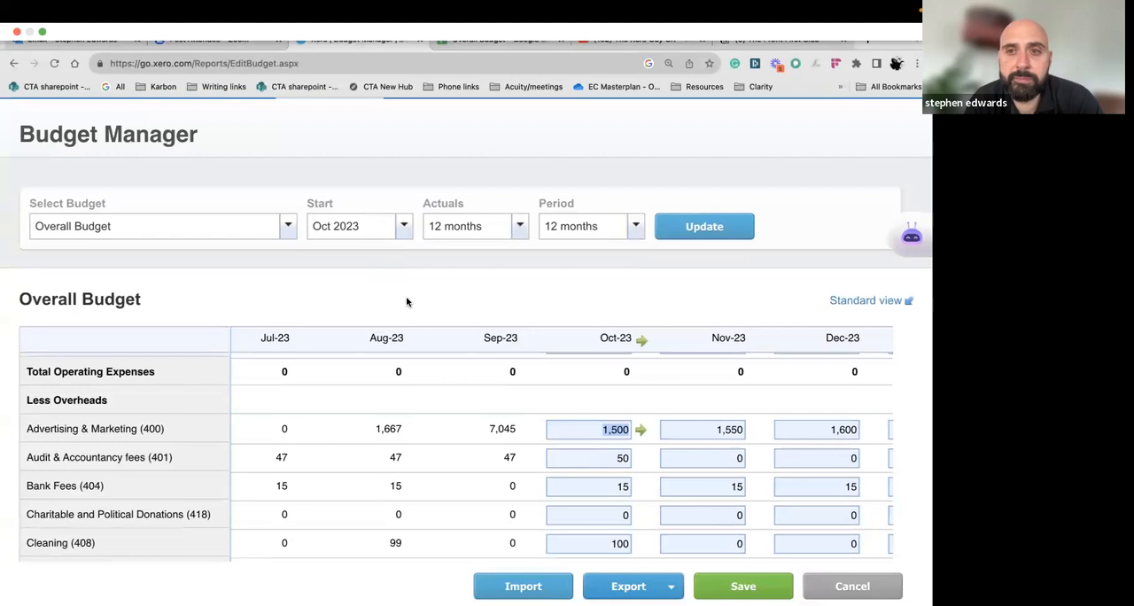
{"action": "scroll", "coordinate": [537, 449], "scroll_direction": "down", "scroll_amount": 3}
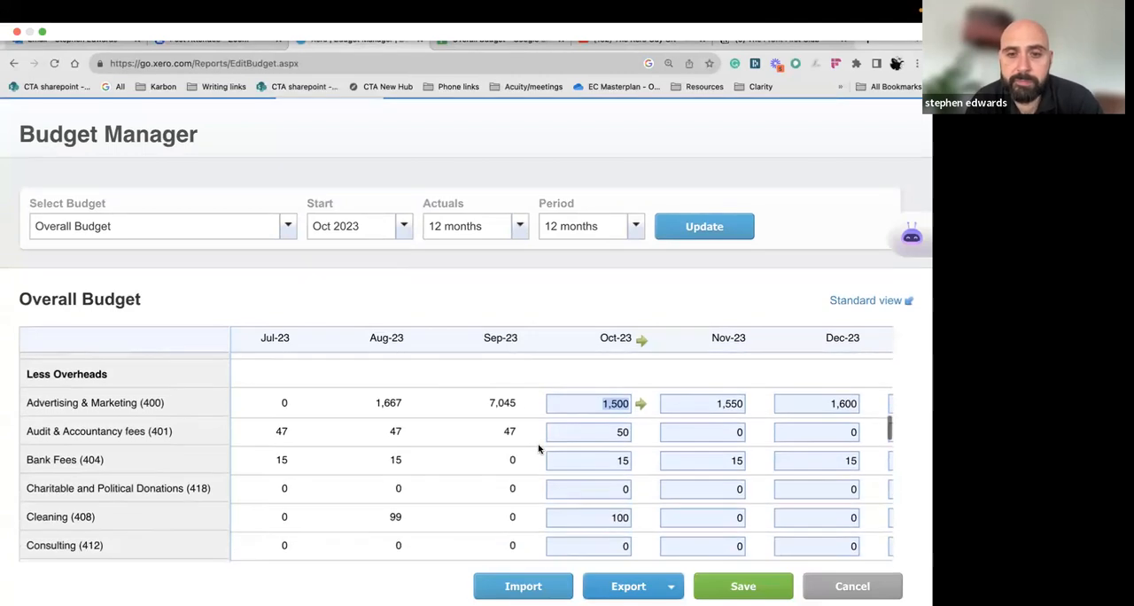
{"action": "scroll", "coordinate": [539, 448], "scroll_direction": "down", "scroll_amount": 1}
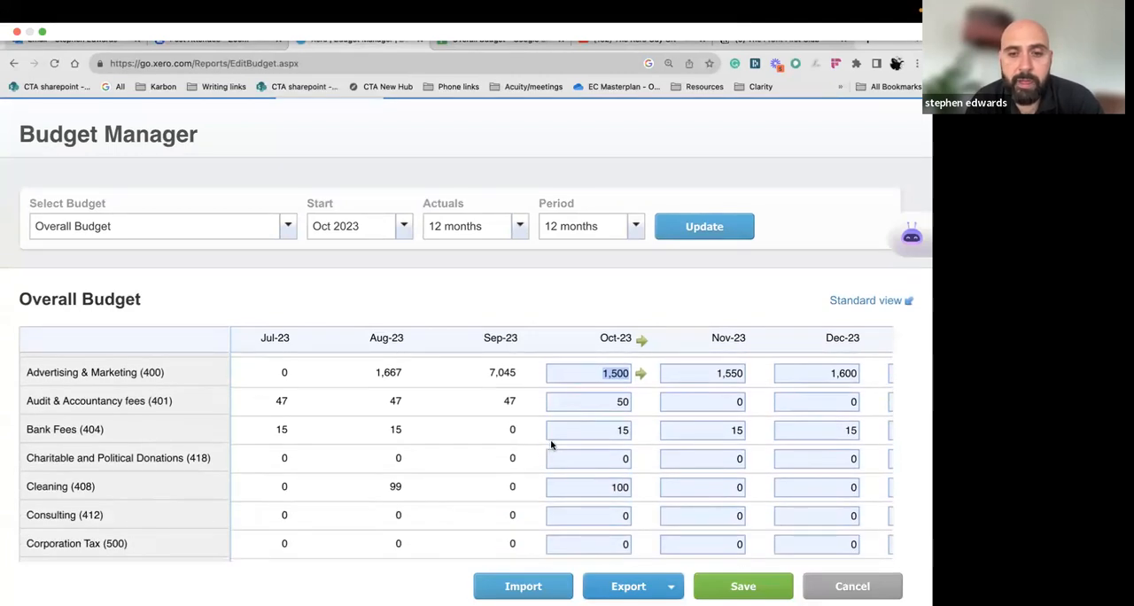
{"action": "scroll", "coordinate": [550, 440], "scroll_direction": "down", "scroll_amount": 2}
{"action": "scroll", "coordinate": [550, 440], "scroll_direction": "down", "scroll_amount": 5}
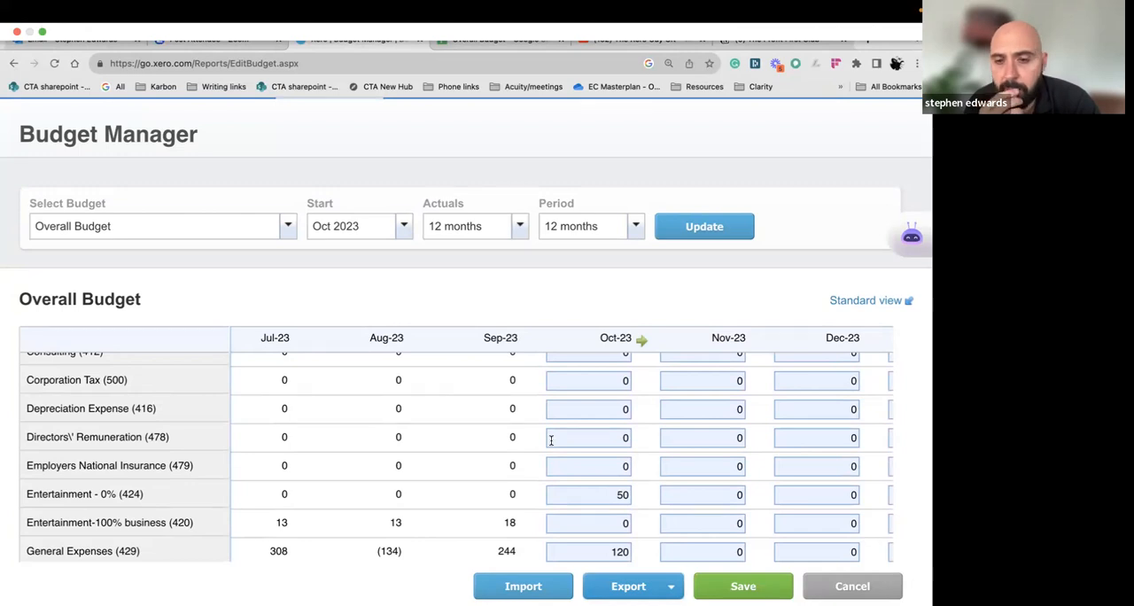
{"action": "scroll", "coordinate": [551, 440], "scroll_direction": "down", "scroll_amount": 2}
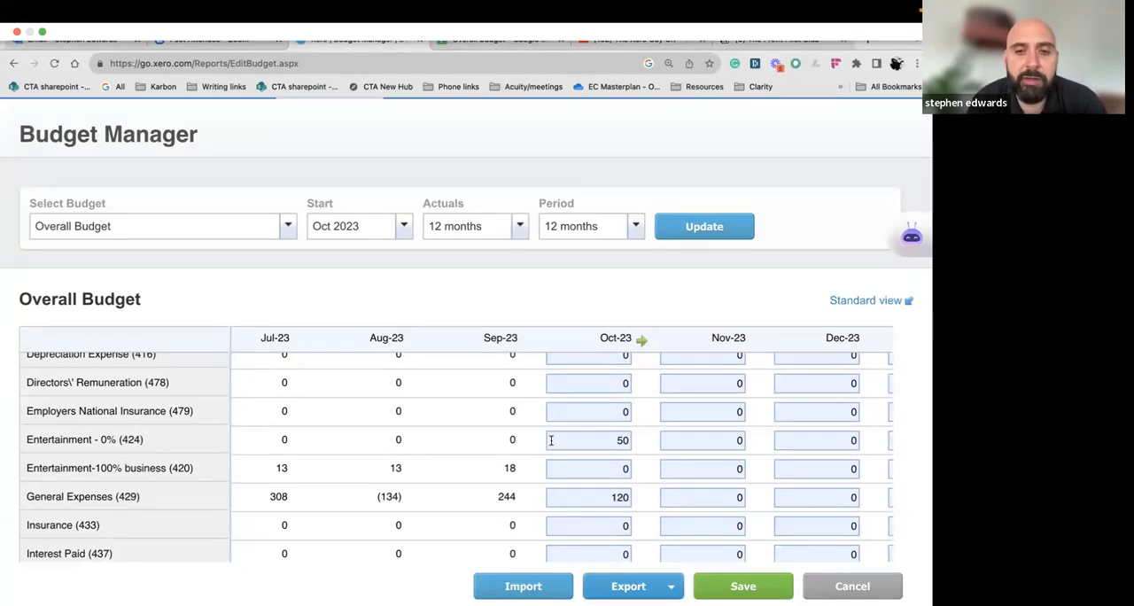
{"action": "scroll", "coordinate": [559, 459], "scroll_direction": "down", "scroll_amount": 1}
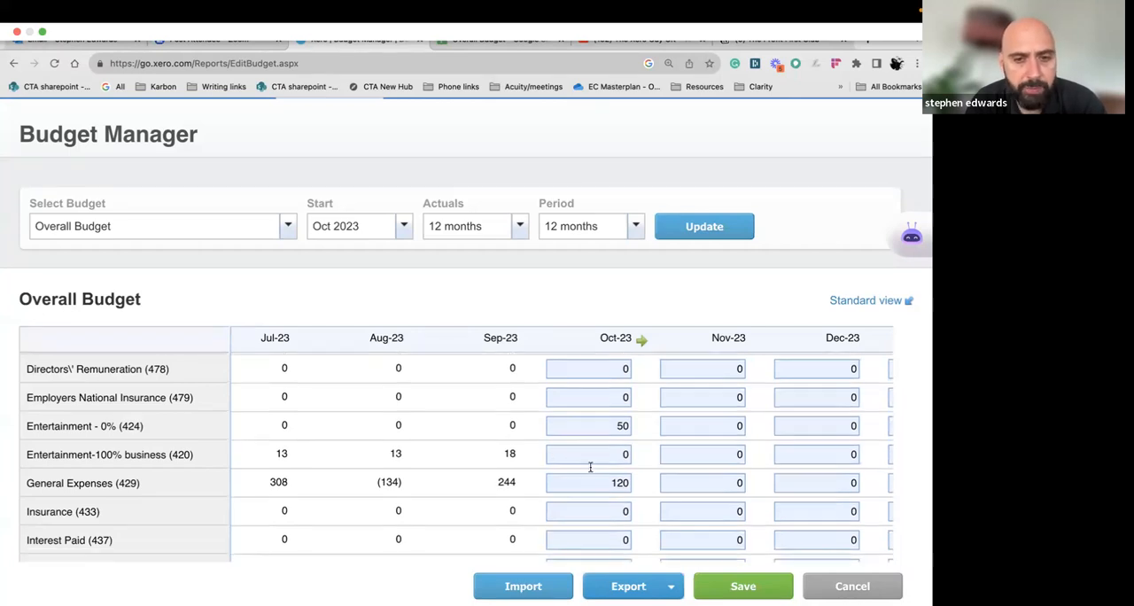
{"action": "scroll", "coordinate": [590, 467], "scroll_direction": "down", "scroll_amount": 10}
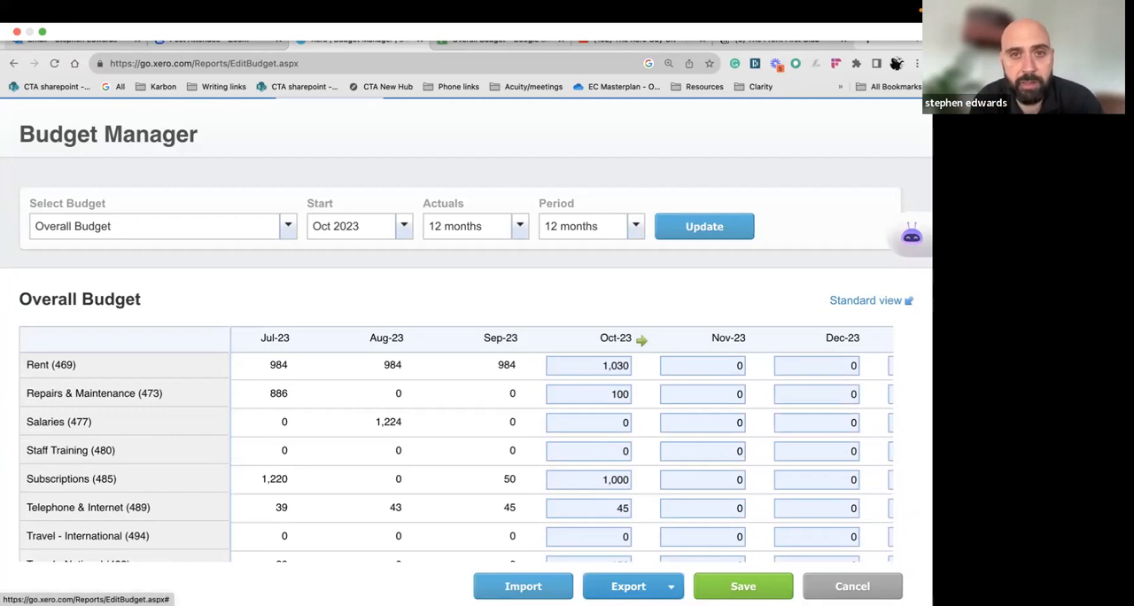
Save the overall budget and export it to Google Sheets
{"action": "left_click", "coordinate": [743, 587]}
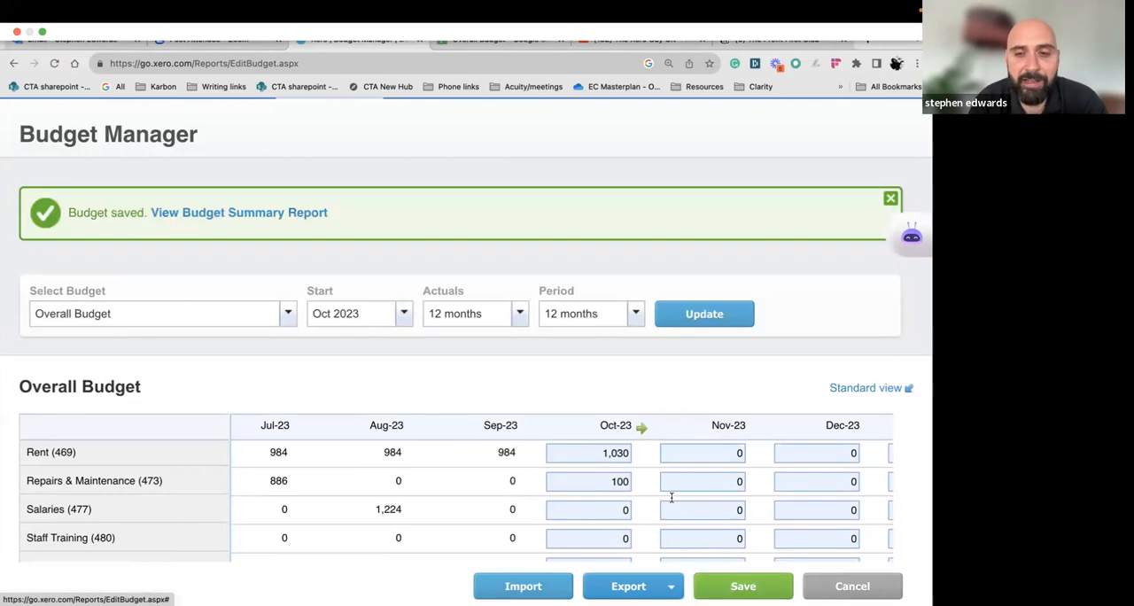
{"action": "scroll", "coordinate": [682, 455], "scroll_direction": "down", "scroll_amount": 2}
{"action": "scroll", "coordinate": [707, 359], "scroll_direction": "down", "scroll_amount": 1}
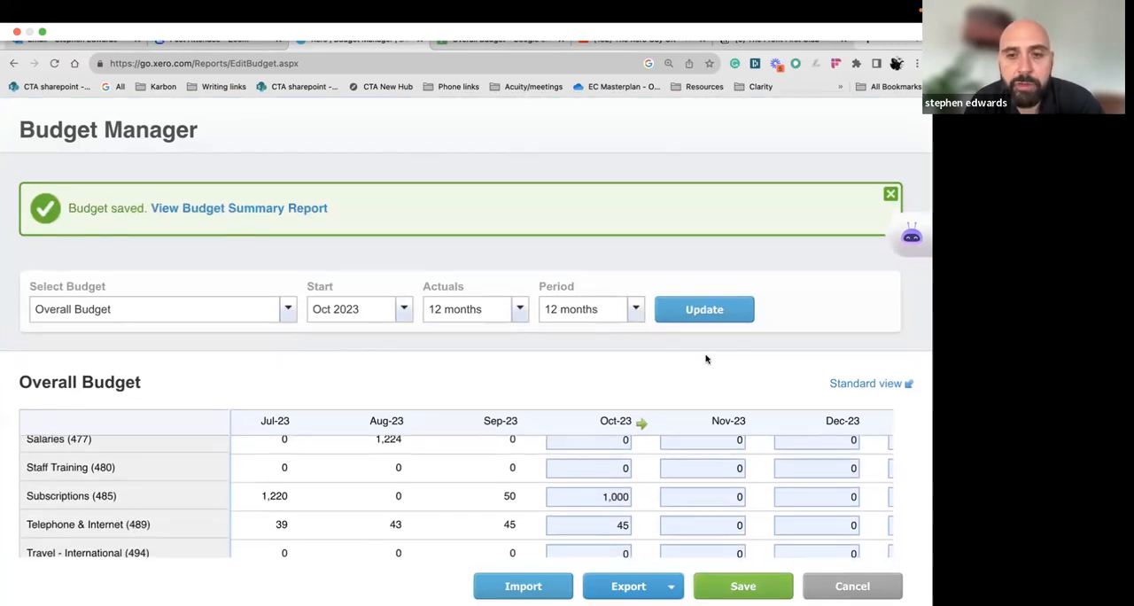
{"action": "scroll", "coordinate": [728, 485], "scroll_direction": "up", "scroll_amount": 1}
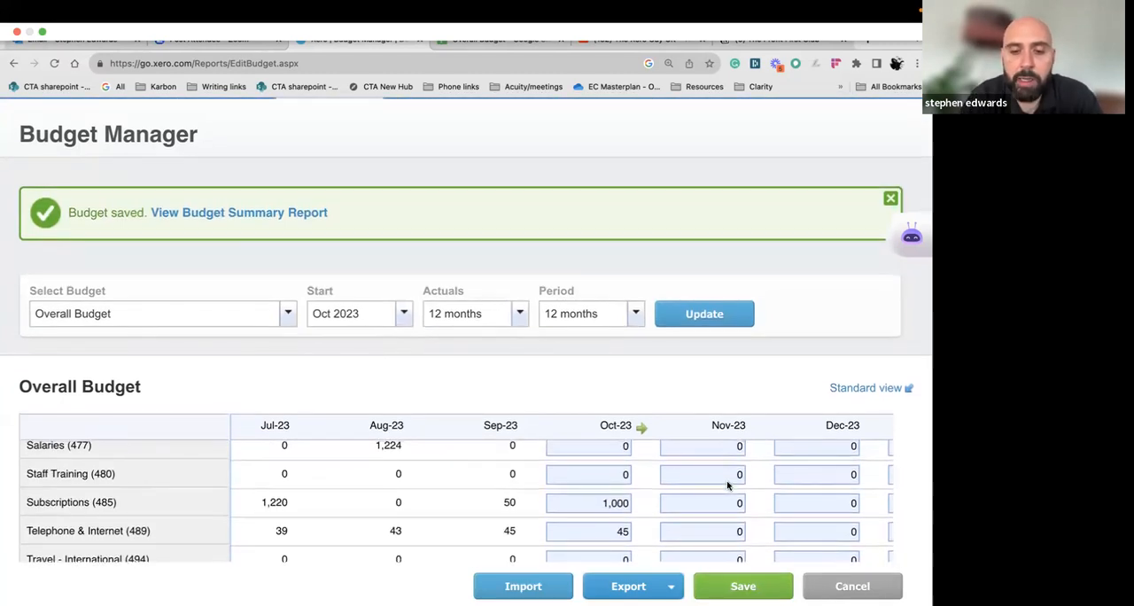
{"action": "key", "text": "super+minus"}
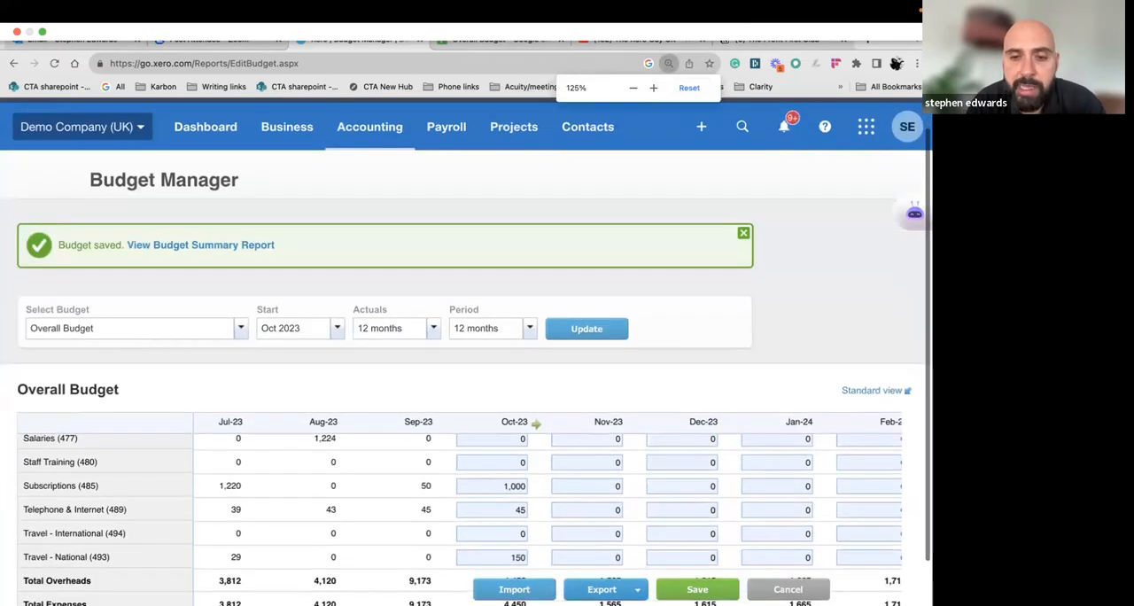
{"action": "left_click", "coordinate": [637, 589]}
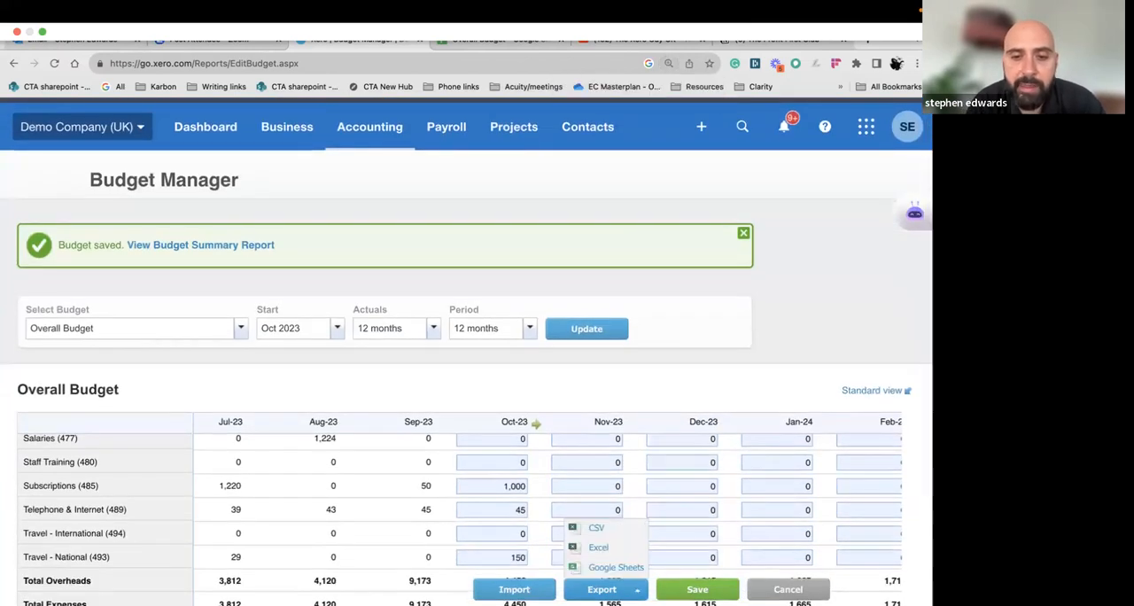
{"action": "left_click", "coordinate": [627, 570]}
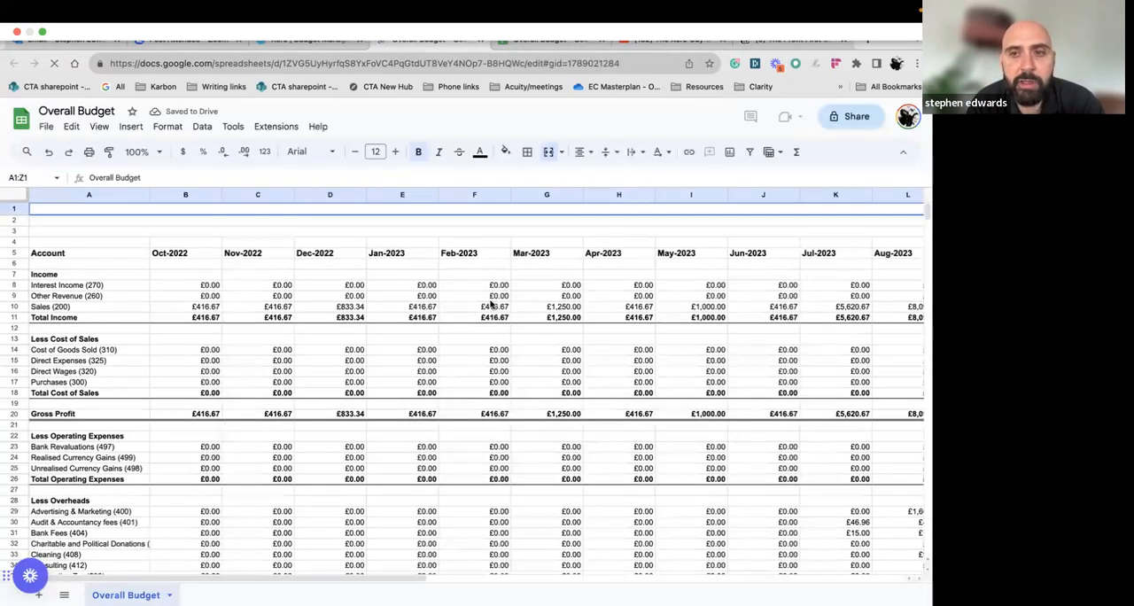
Delete the prior-year actuals columns B to M, Oct-2022 to Sep-2023, from the exported budget sheet
{"action": "scroll", "coordinate": [491, 304], "scroll_direction": "right", "scroll_amount": 4}
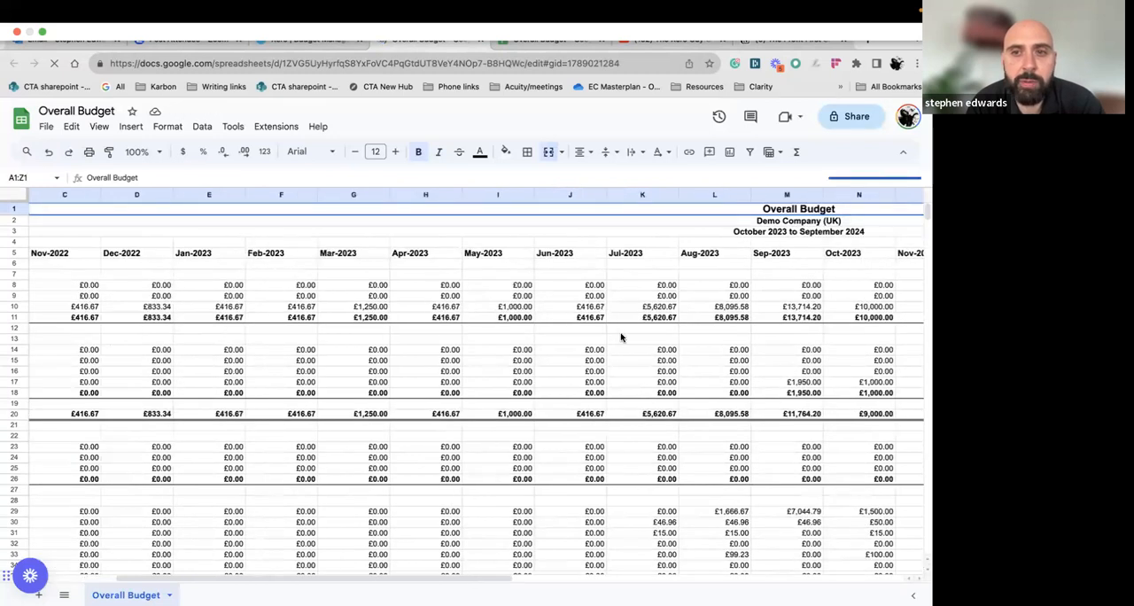
{"action": "scroll", "coordinate": [625, 332], "scroll_direction": "right", "scroll_amount": 4}
{"action": "left_click", "coordinate": [643, 296]}
{"action": "left_click_drag", "start_coordinate": [643, 195], "coordinate": [212, 223]}
{"action": "right_click", "coordinate": [216, 259]}
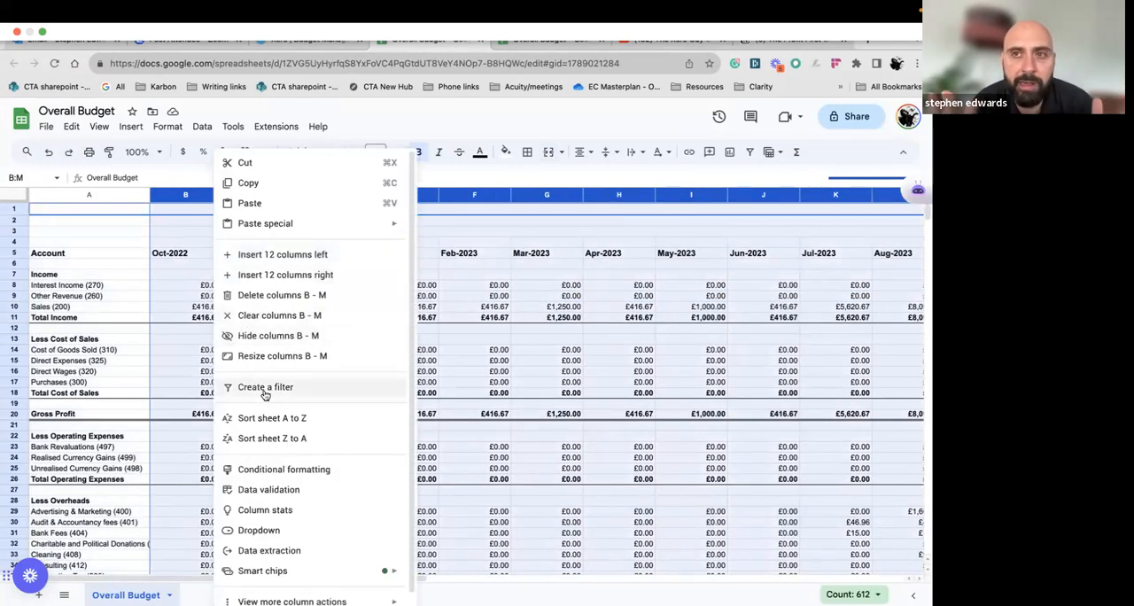
{"action": "scroll", "coordinate": [277, 453], "scroll_direction": "down", "scroll_amount": 1}
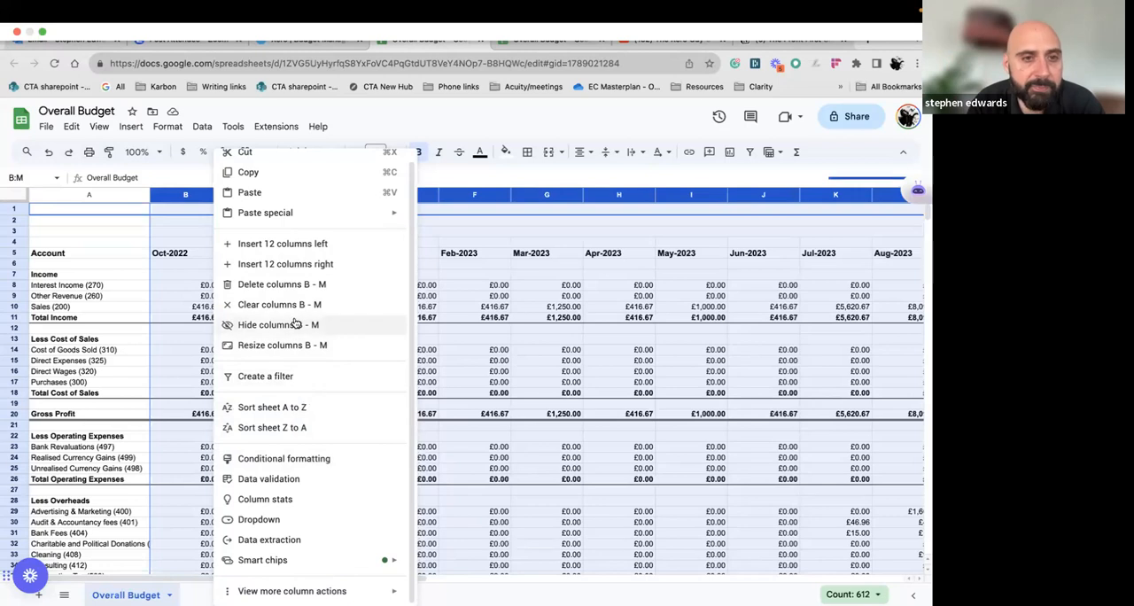
{"action": "left_click", "coordinate": [292, 291]}
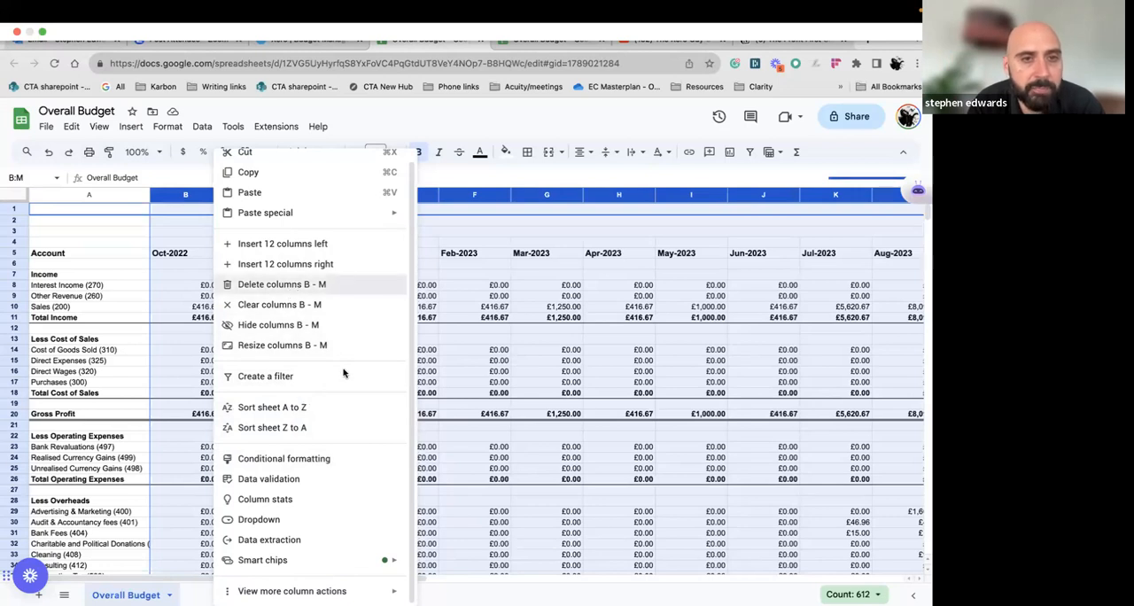
{"action": "left_click", "coordinate": [344, 372]}
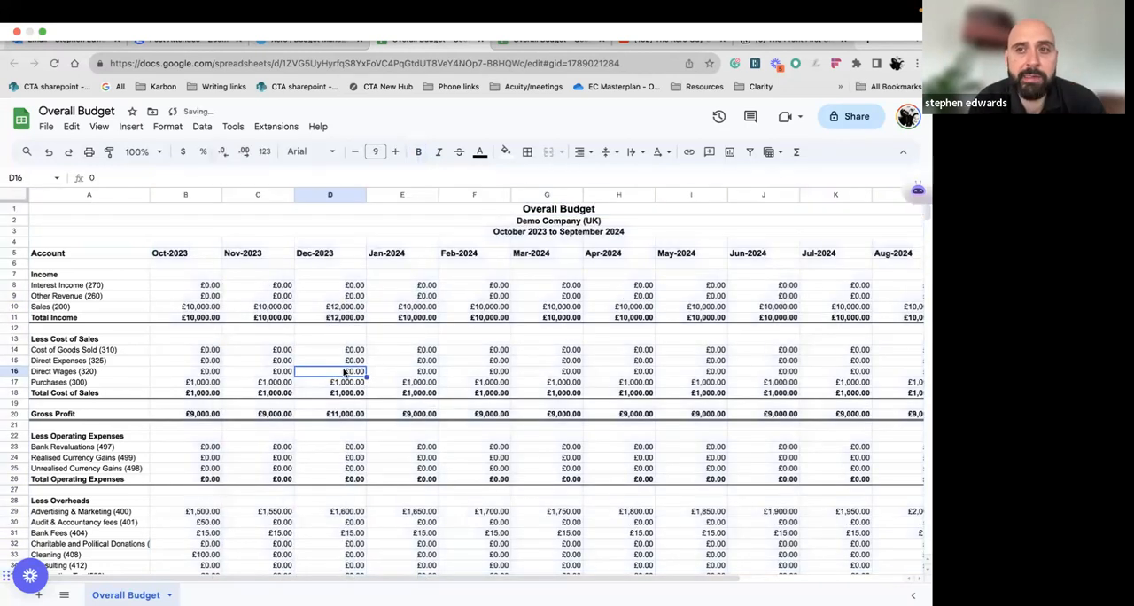
Review the sheet's months through Sep-2024, and check the period options and final budget months in Xero's Budget Manager
{"action": "scroll", "coordinate": [508, 402], "scroll_direction": "right", "scroll_amount": 3}
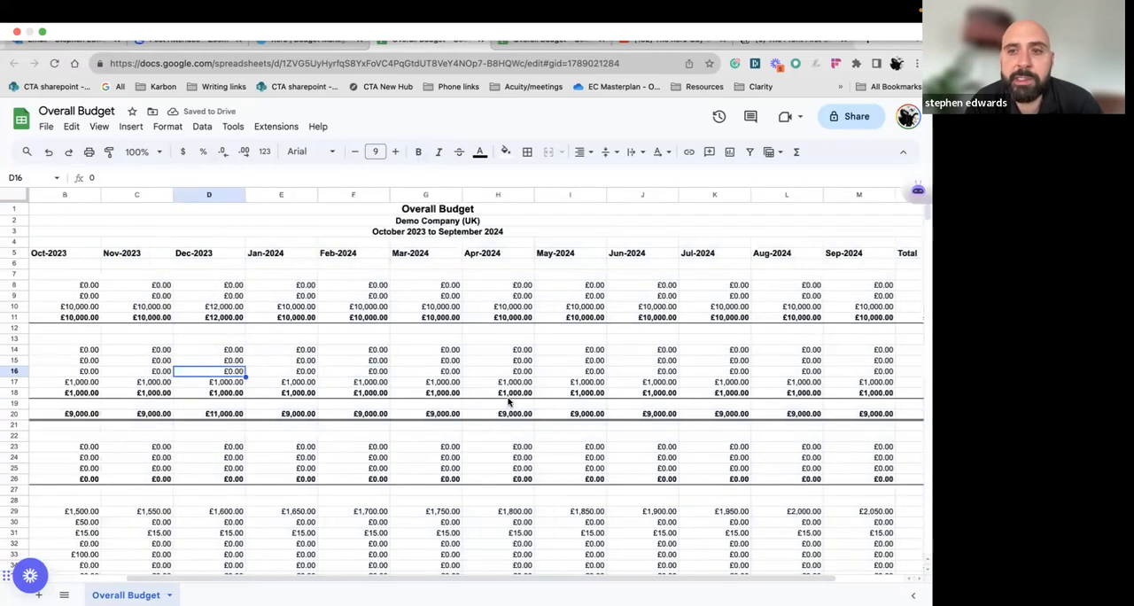
{"action": "left_click", "coordinate": [845, 262]}
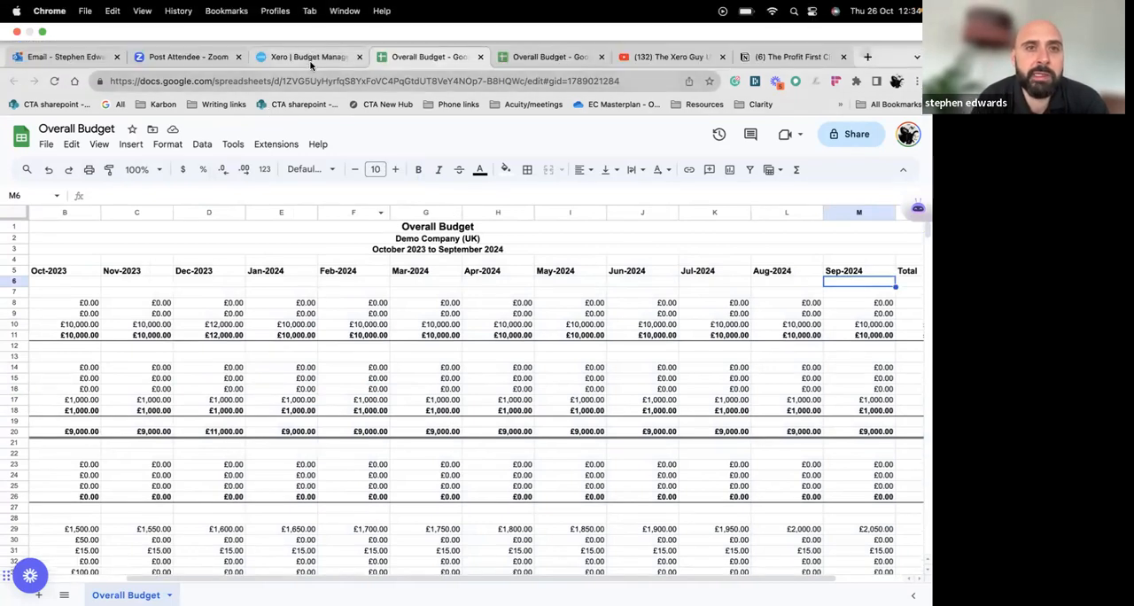
{"action": "left_click", "coordinate": [310, 57]}
{"action": "left_click", "coordinate": [529, 256]}
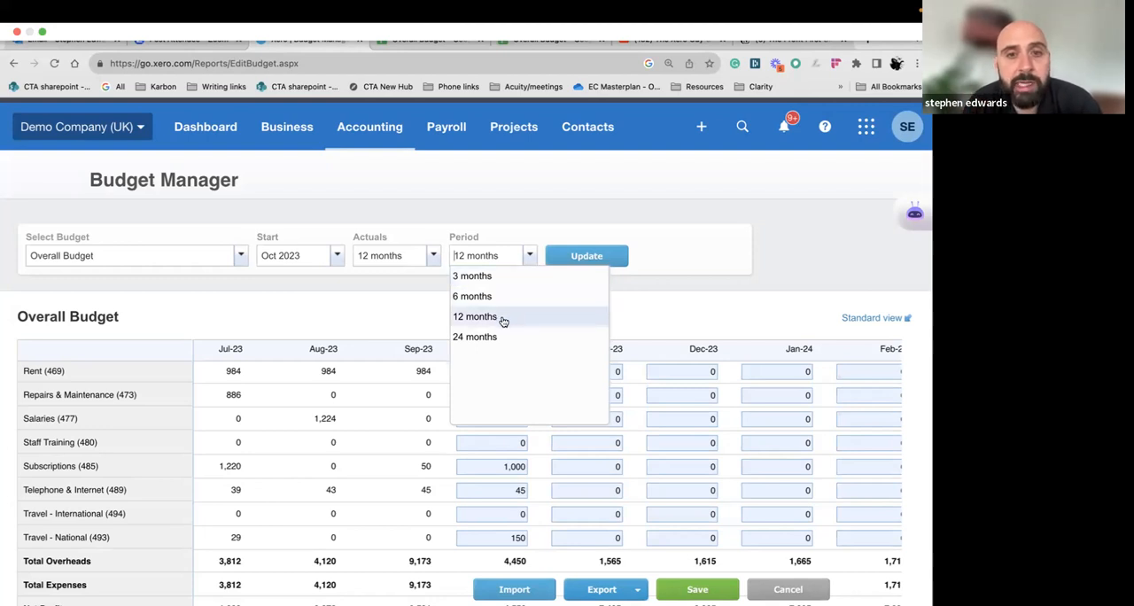
{"action": "left_click", "coordinate": [670, 306]}
{"action": "scroll", "coordinate": [687, 396], "scroll_direction": "right", "scroll_amount": 1}
{"action": "scroll", "coordinate": [688, 396], "scroll_direction": "right", "scroll_amount": 7}
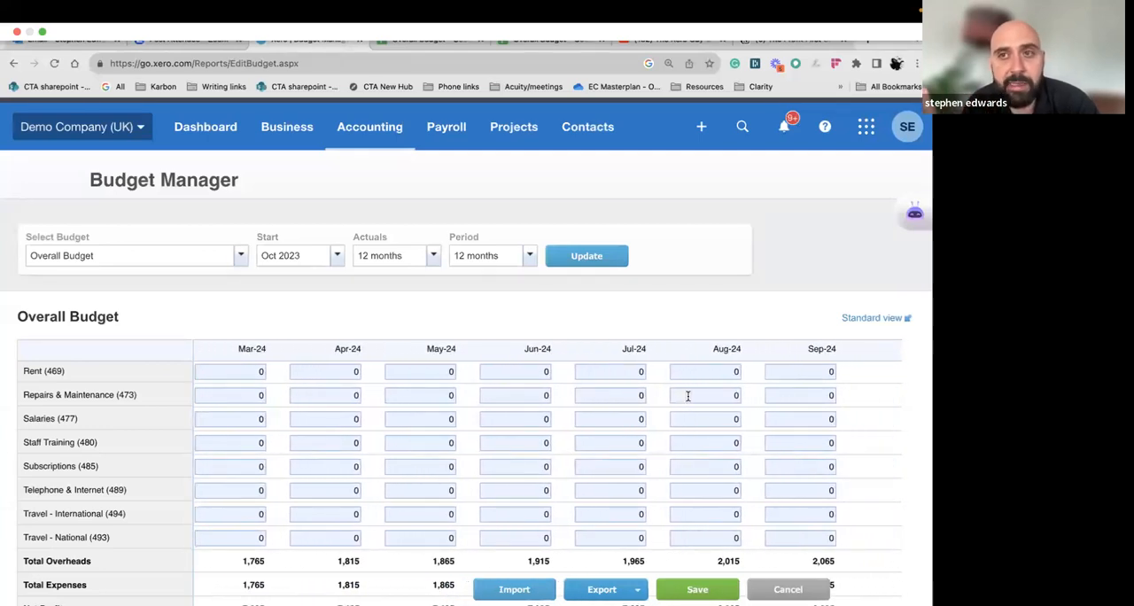
Switch back to the Google Sheets budget and select the entire Total column after Sep-2024 to review the yearly figures
{"action": "mouse_move", "coordinate": [438, 80]}
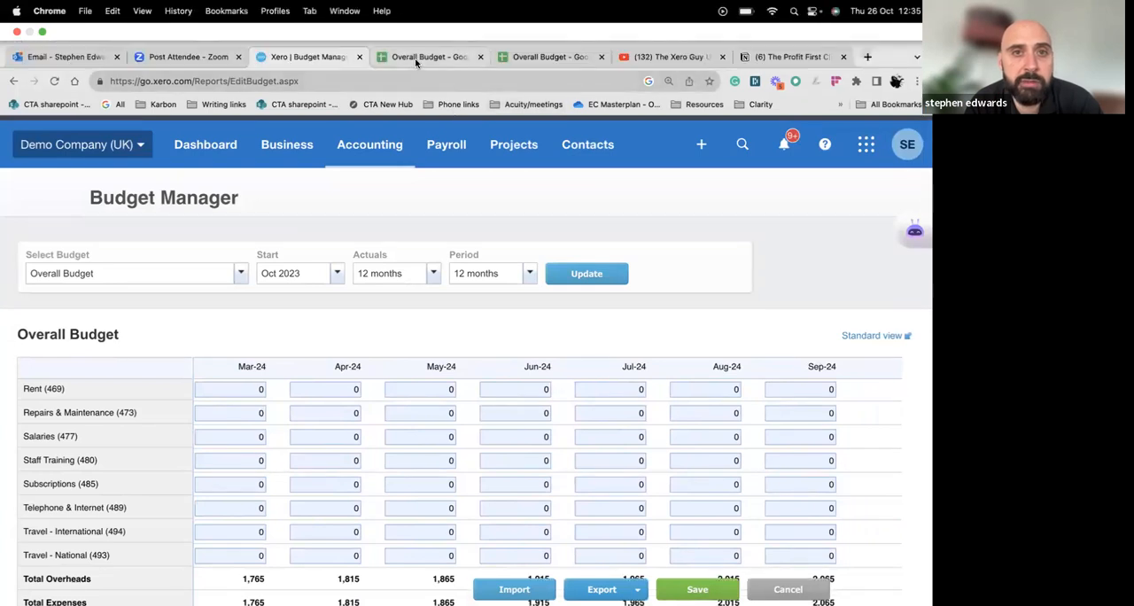
{"action": "left_click", "coordinate": [416, 59]}
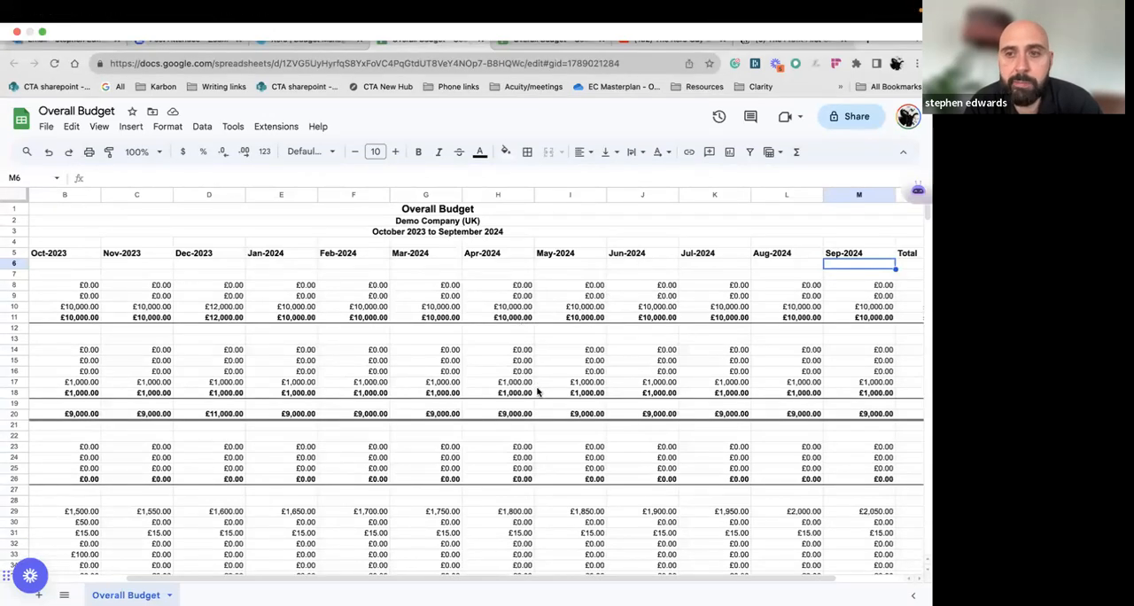
{"action": "left_click", "coordinate": [624, 358]}
{"action": "scroll", "coordinate": [624, 357], "scroll_direction": "right", "scroll_amount": 2}
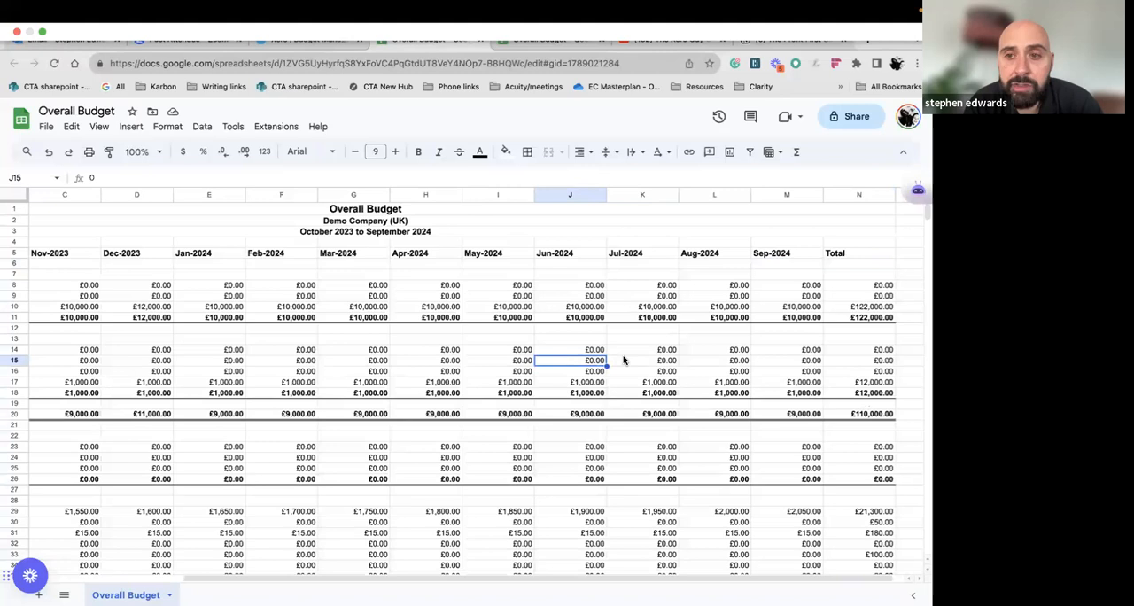
{"action": "left_click", "coordinate": [857, 194]}
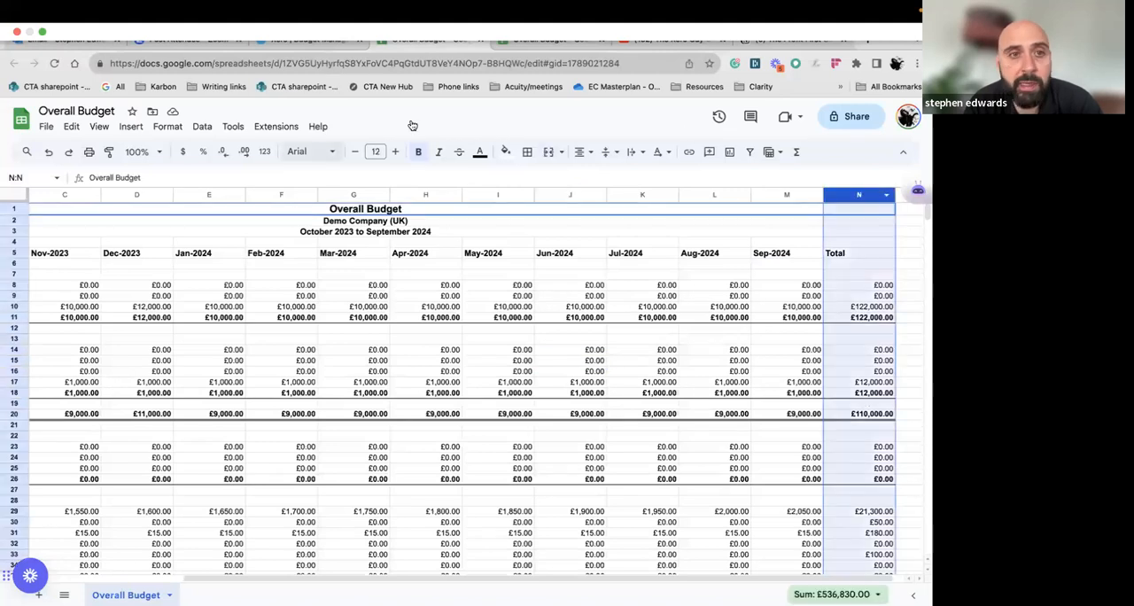
Fill the Total column with orange to make the yearly figures stand out
{"action": "left_click", "coordinate": [514, 156]}
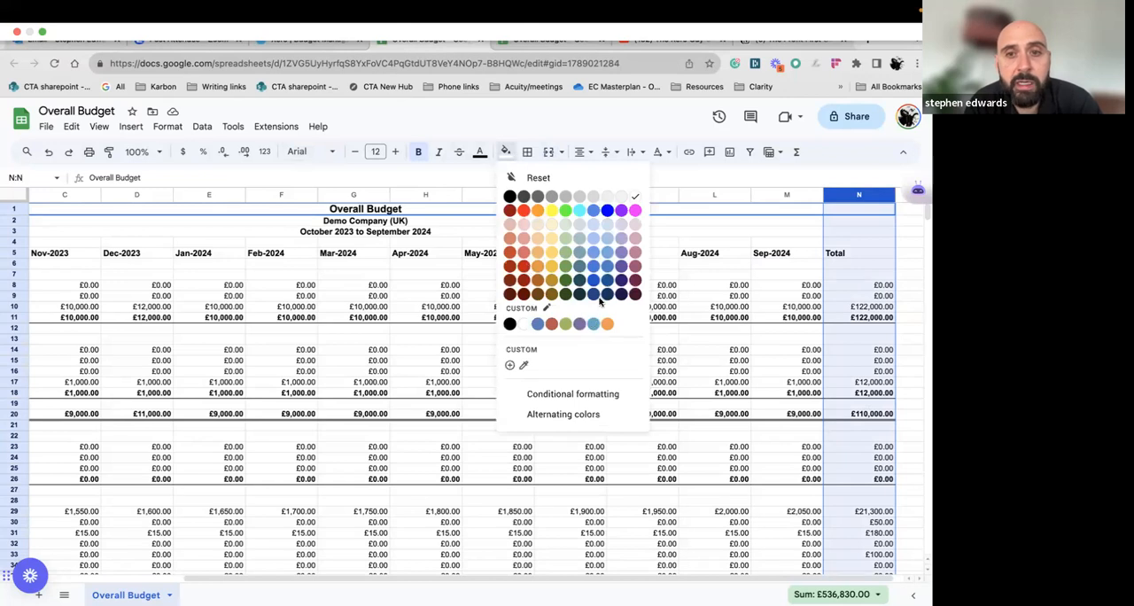
{"action": "left_click", "coordinate": [538, 212]}
{"action": "left_click", "coordinate": [560, 341]}
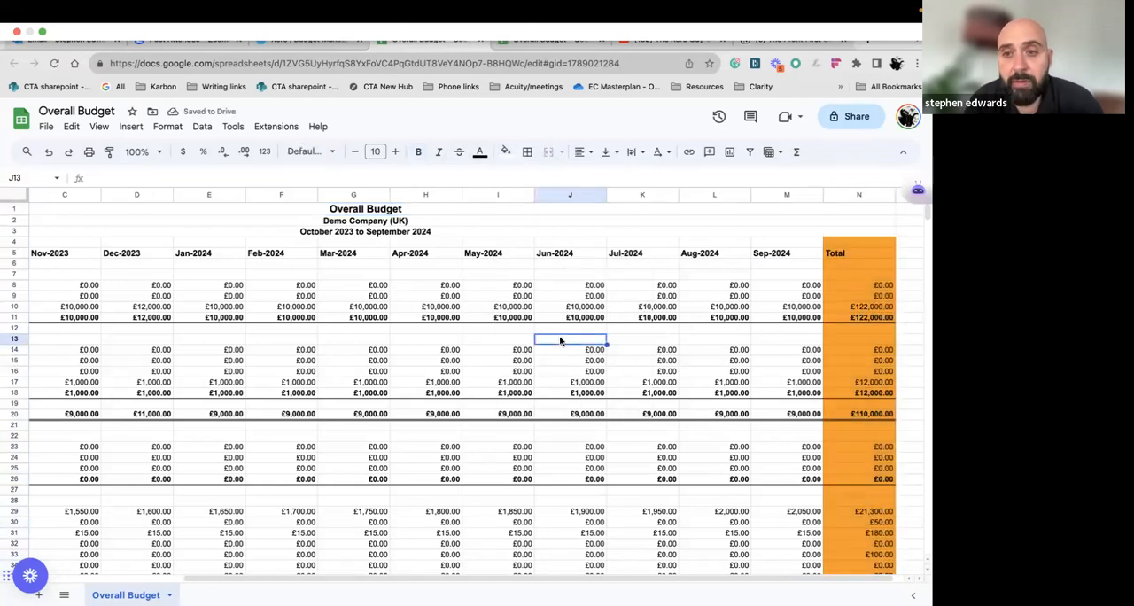
Review the yearly totals down to Net Profit and select the first quarter's Net Profit cells, Oct-2023 to Dec-2023 (B66:D66)
{"action": "scroll", "coordinate": [560, 340], "scroll_direction": "down", "scroll_amount": 5}
{"action": "scroll", "coordinate": [560, 341], "scroll_direction": "right", "scroll_amount": 1}
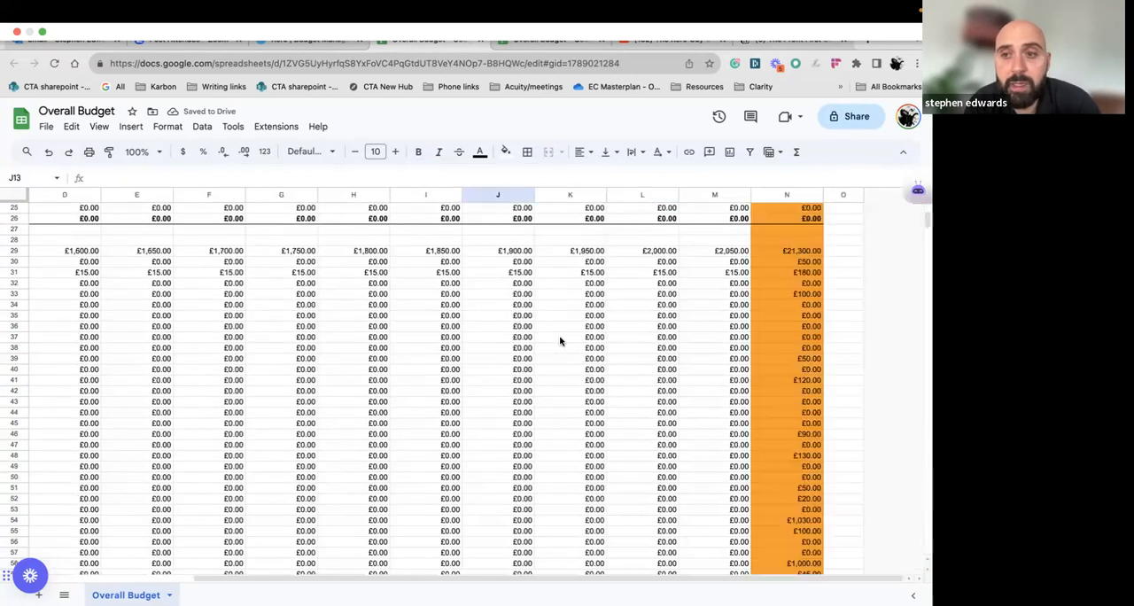
{"action": "scroll", "coordinate": [564, 374], "scroll_direction": "down", "scroll_amount": 3}
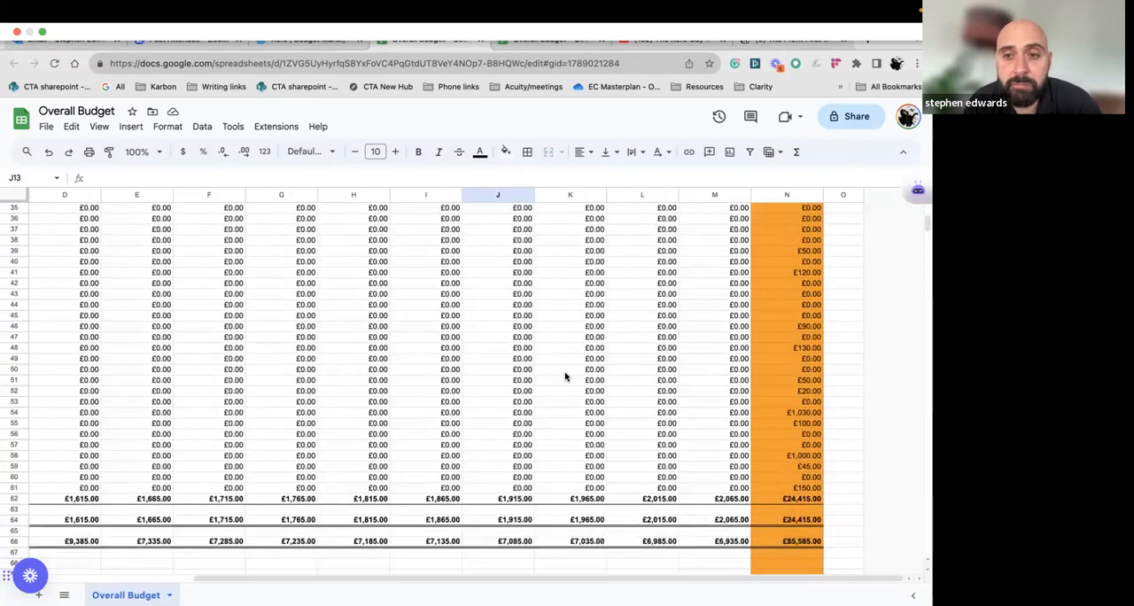
{"action": "scroll", "coordinate": [564, 377], "scroll_direction": "down", "scroll_amount": 1}
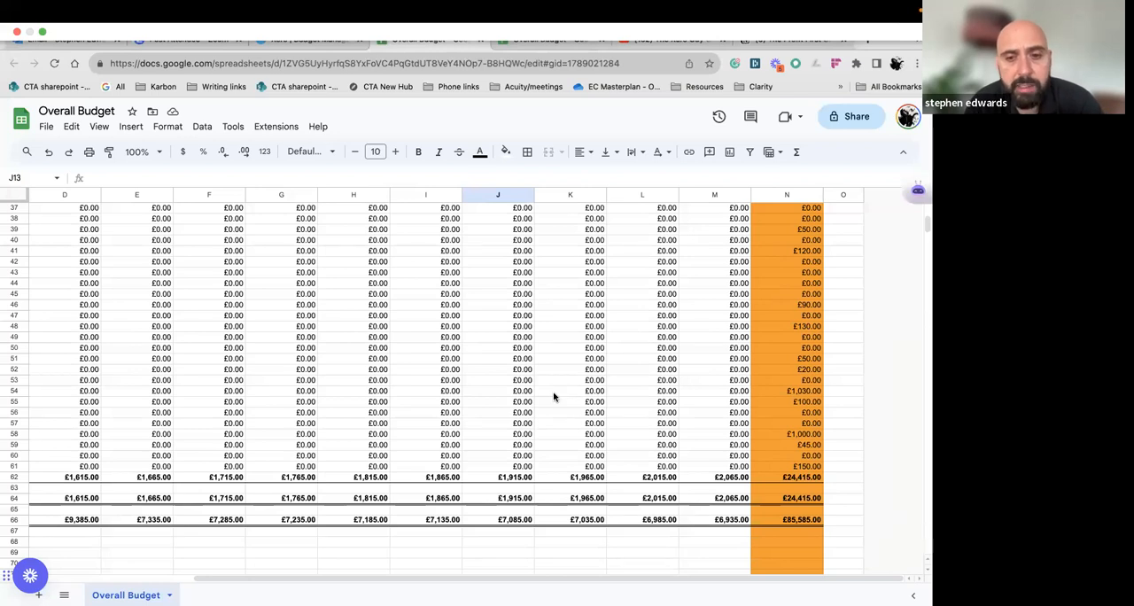
{"action": "scroll", "coordinate": [481, 426], "scroll_direction": "left", "scroll_amount": 5}
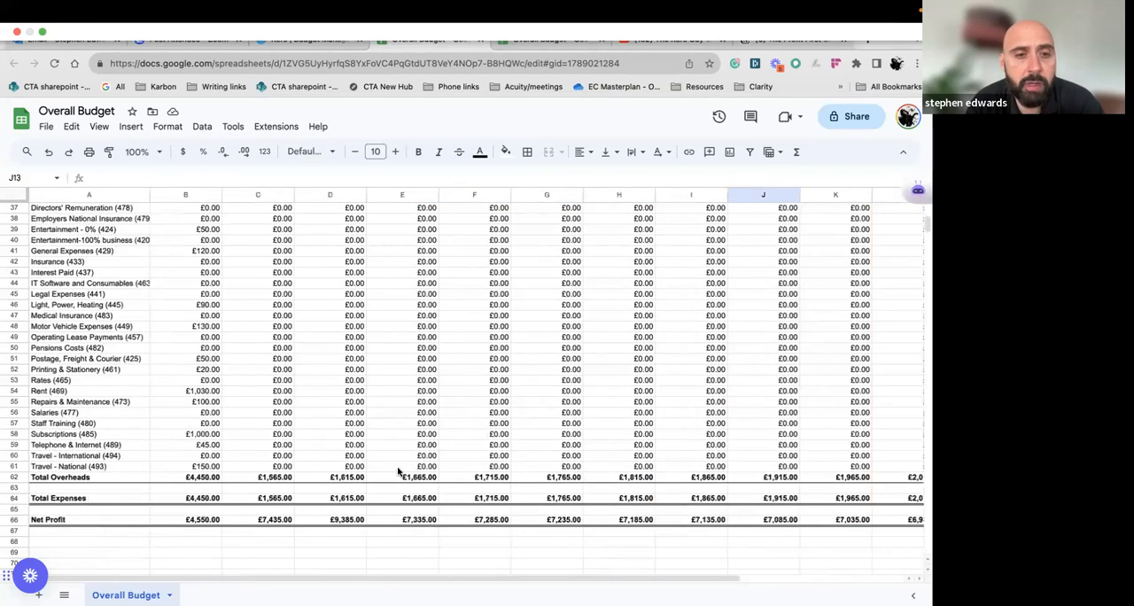
{"action": "left_click_drag", "start_coordinate": [211, 520], "coordinate": [346, 521]}
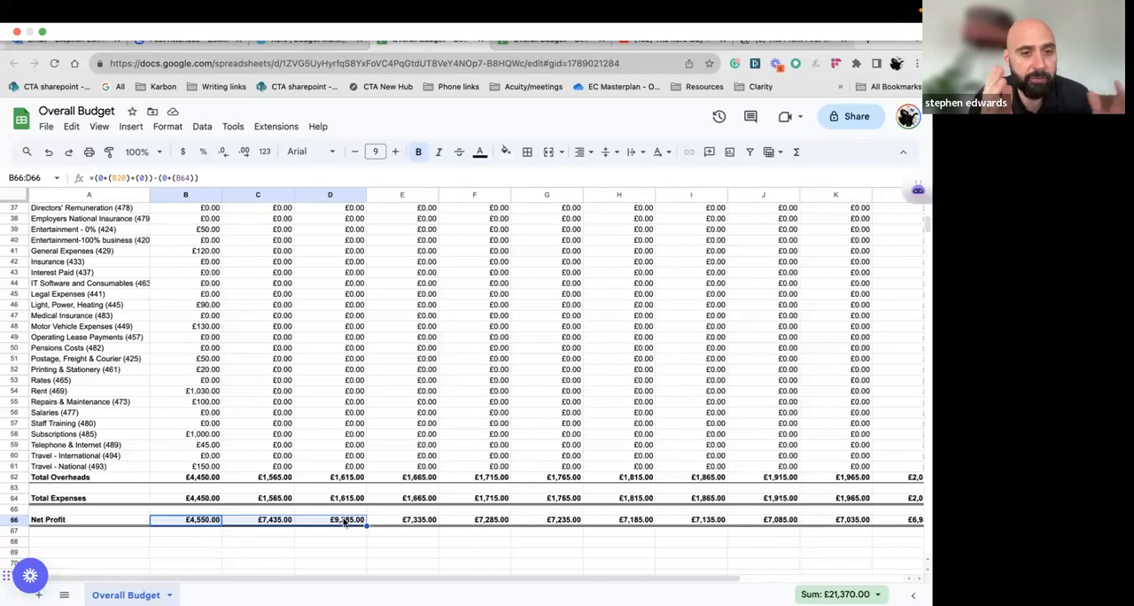
{"action": "left_click", "coordinate": [524, 497]}
Select the second quarter's Net Profit cells, Jan-2024 to Mar-2024 (E66:G66), and return to the Total column's heading
{"action": "left_click", "coordinate": [421, 521]}
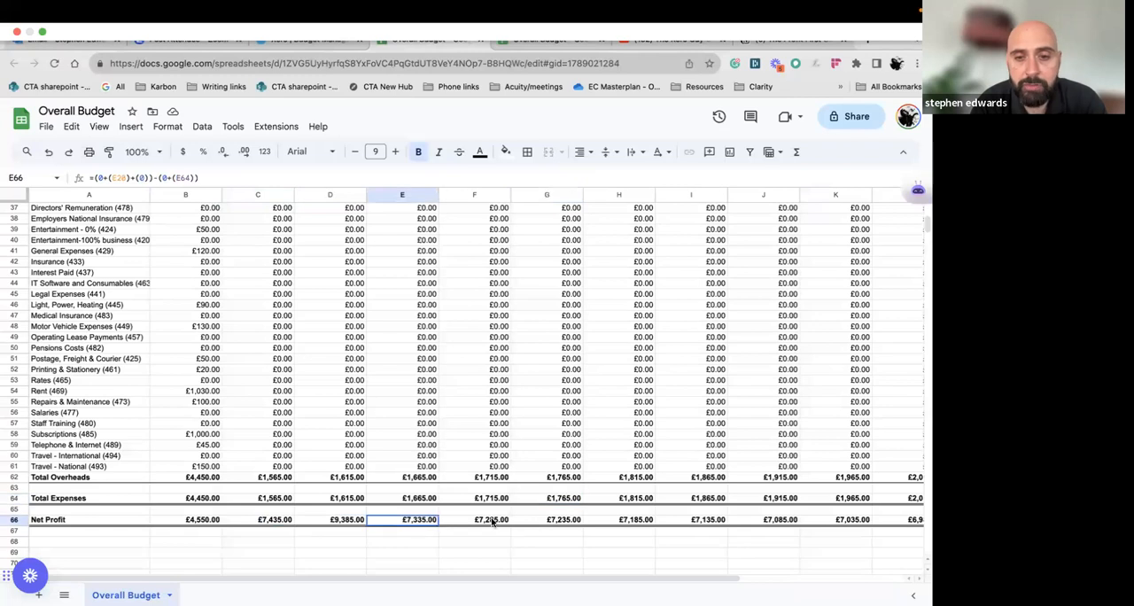
{"action": "left_click_drag", "start_coordinate": [494, 522], "coordinate": [538, 523]}
{"action": "scroll", "coordinate": [539, 447], "scroll_direction": "up", "scroll_amount": 2}
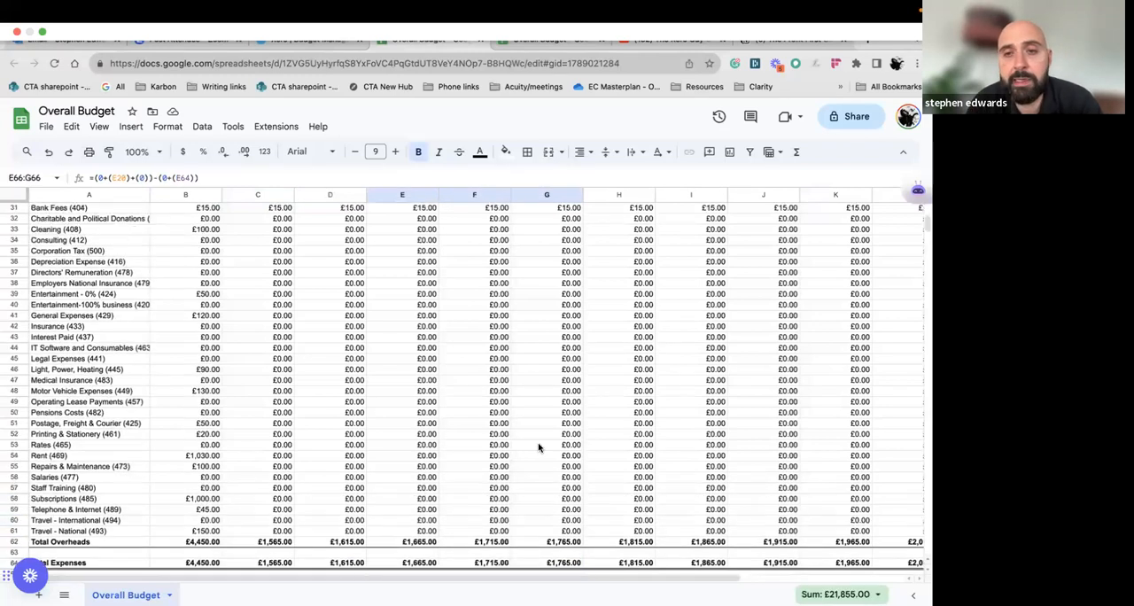
{"action": "scroll", "coordinate": [538, 448], "scroll_direction": "right", "scroll_amount": 3}
{"action": "scroll", "coordinate": [538, 447], "scroll_direction": "up", "scroll_amount": 10}
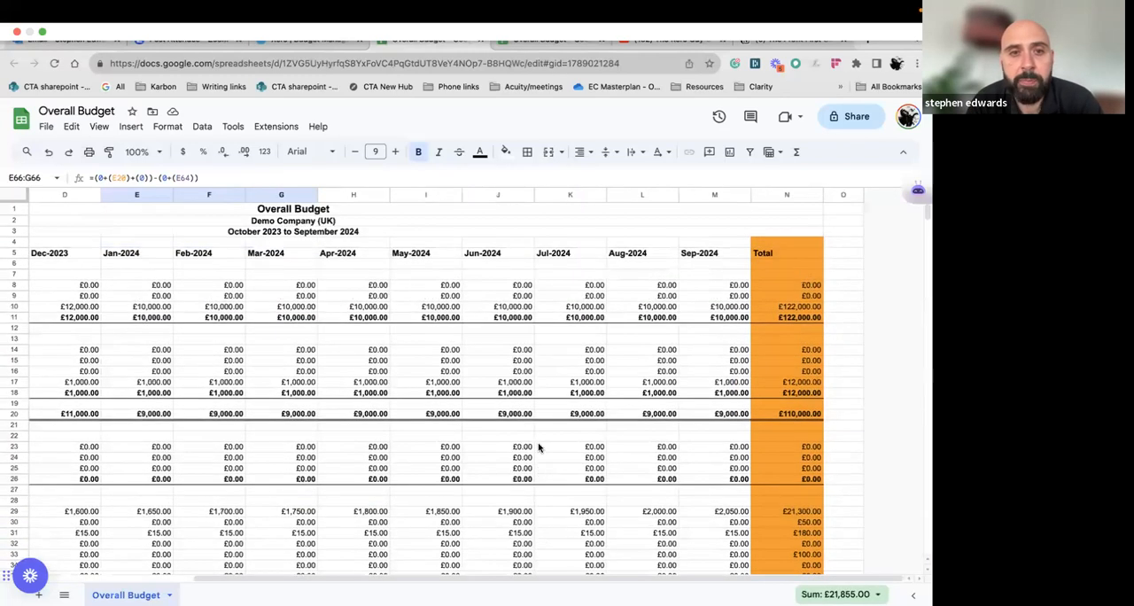
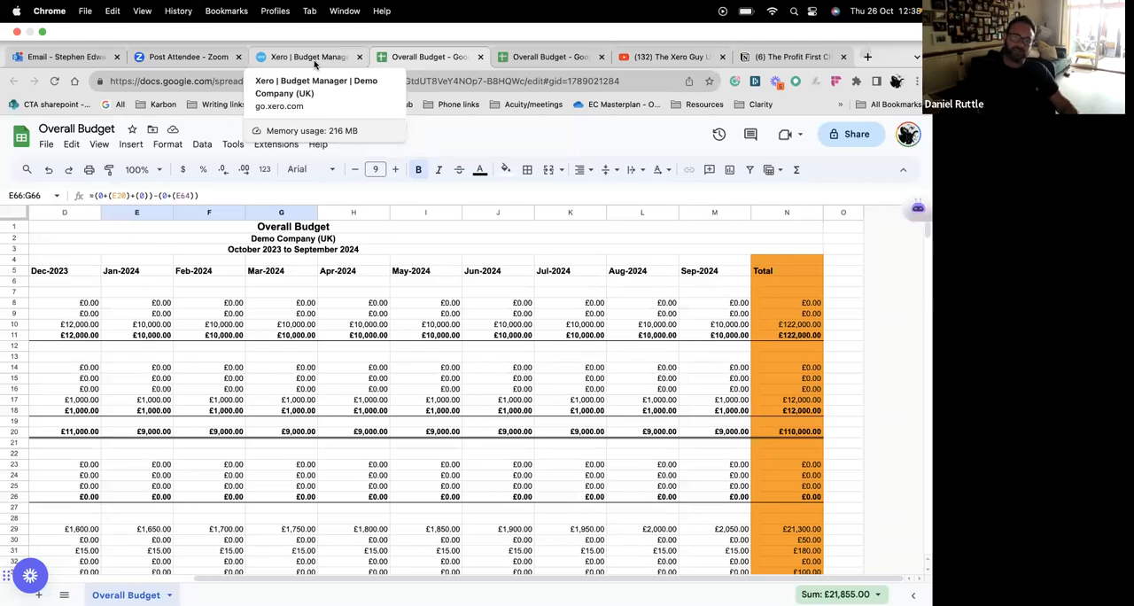
Switch back to Xero's Budget Manager, look over the Overall Budget and save it
{"action": "left_click", "coordinate": [314, 64]}
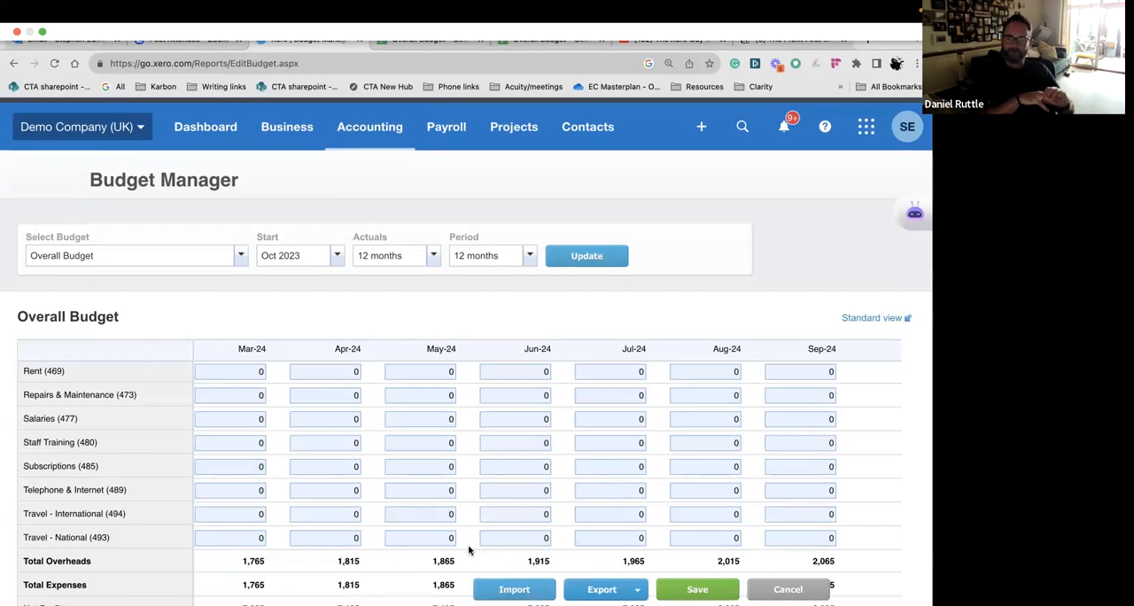
{"action": "scroll", "coordinate": [484, 357], "scroll_direction": "down", "scroll_amount": 2}
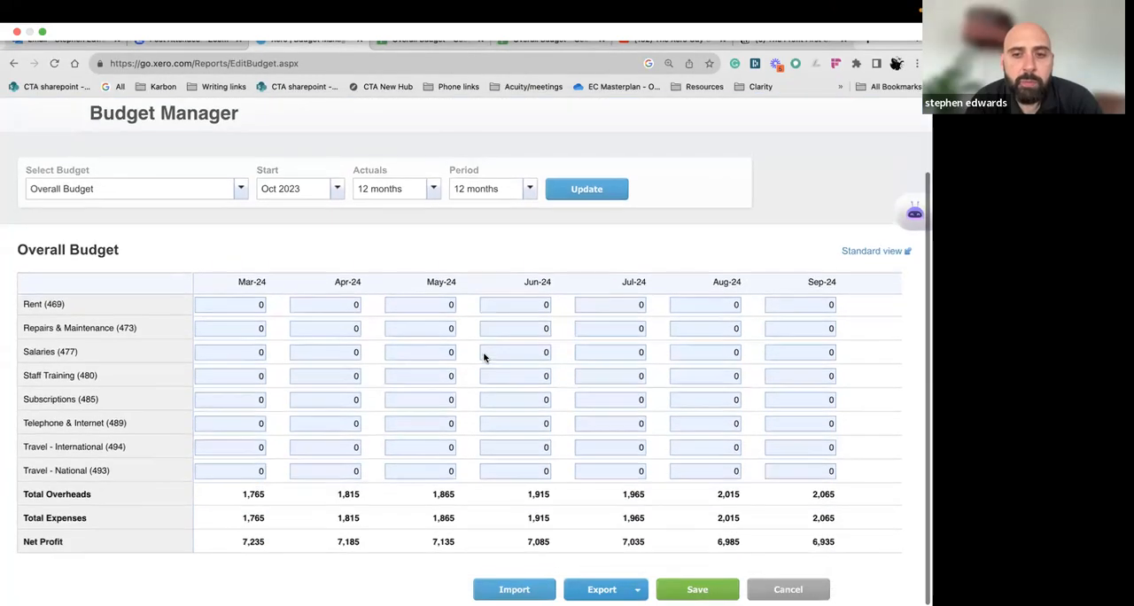
{"action": "scroll", "coordinate": [483, 357], "scroll_direction": "up", "scroll_amount": 10}
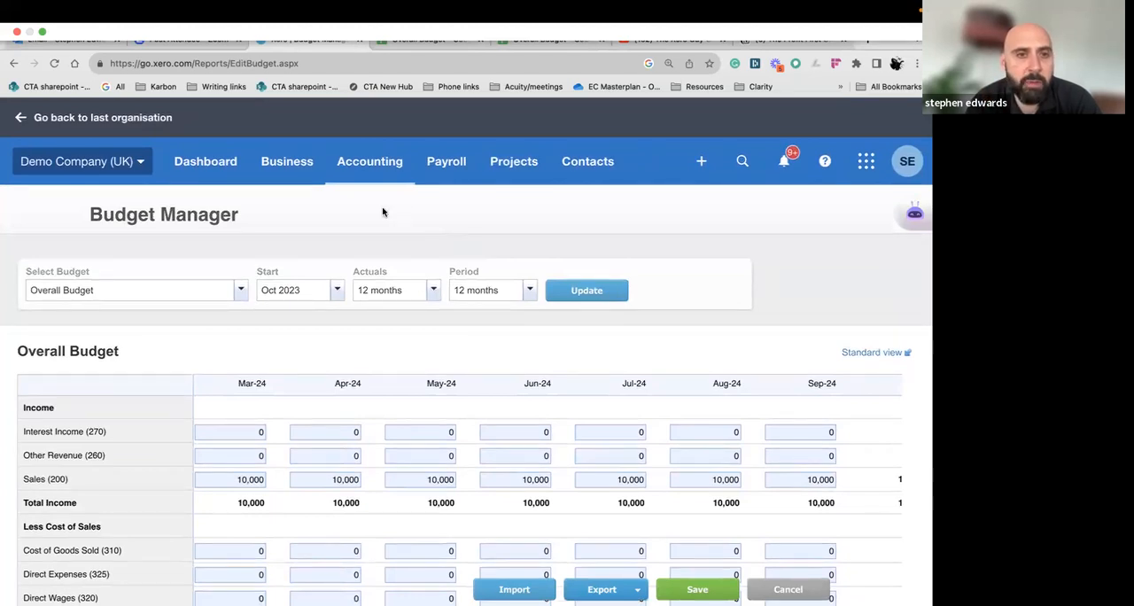
{"action": "left_click", "coordinate": [700, 587]}
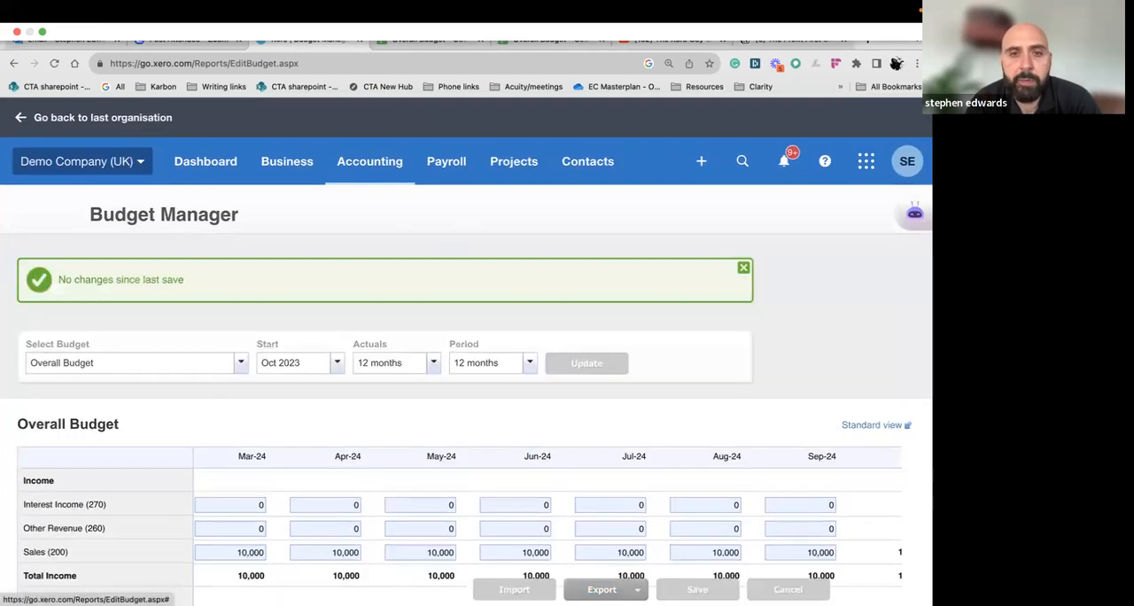
{"action": "scroll", "coordinate": [730, 479], "scroll_direction": "down", "scroll_amount": 3}
{"action": "scroll", "coordinate": [727, 480], "scroll_direction": "up", "scroll_amount": 3}
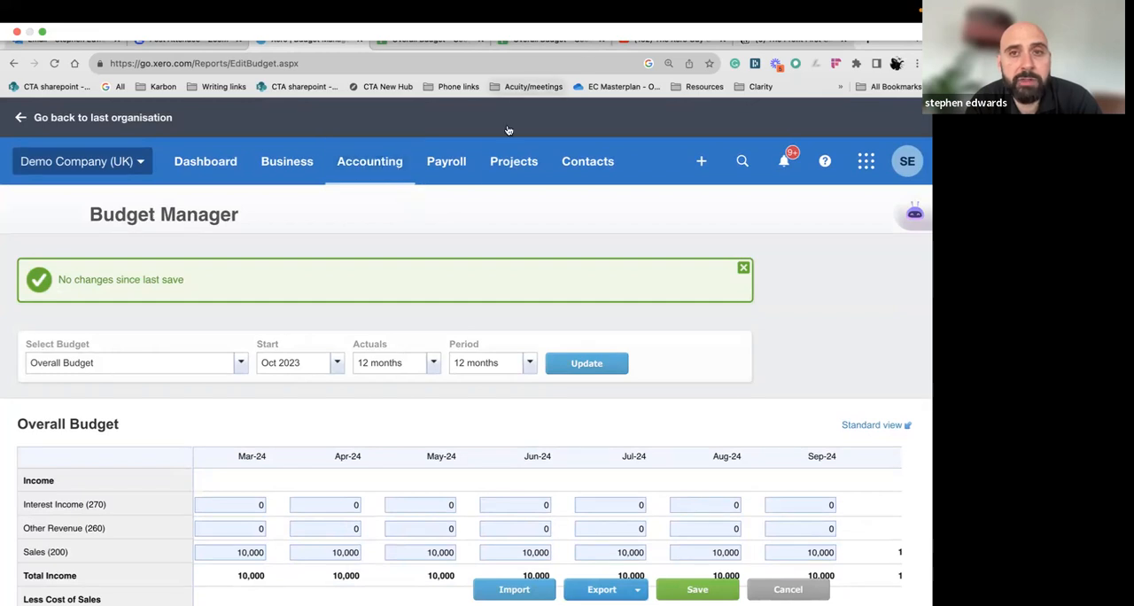
Open the full accounting reports list
{"action": "left_click", "coordinate": [385, 166]}
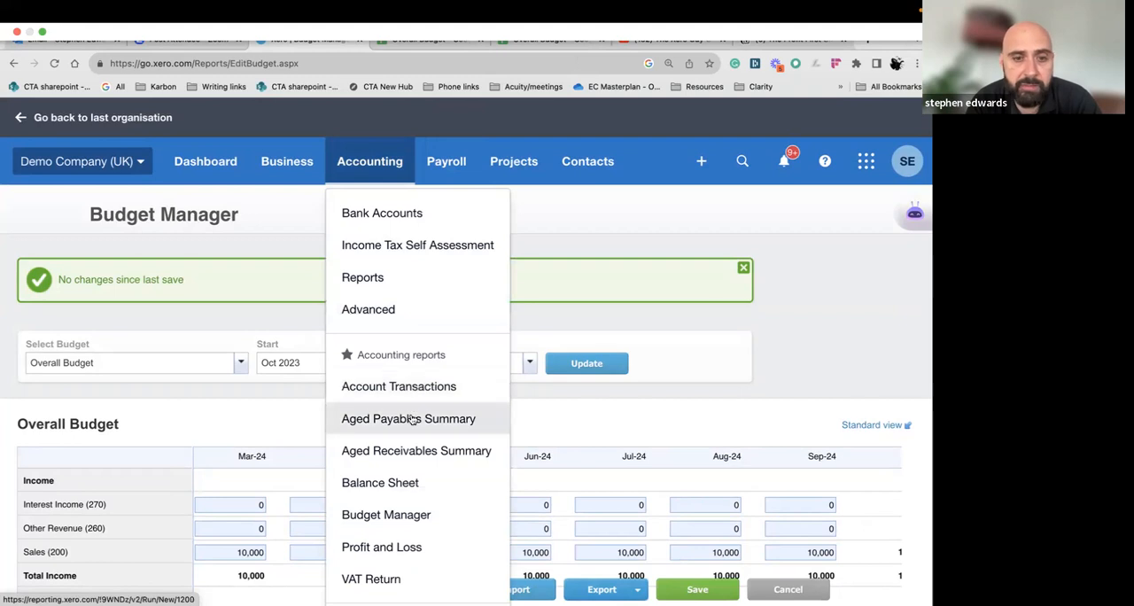
{"action": "scroll", "coordinate": [409, 426], "scroll_direction": "down", "scroll_amount": 1}
{"action": "scroll", "coordinate": [411, 435], "scroll_direction": "down", "scroll_amount": 3}
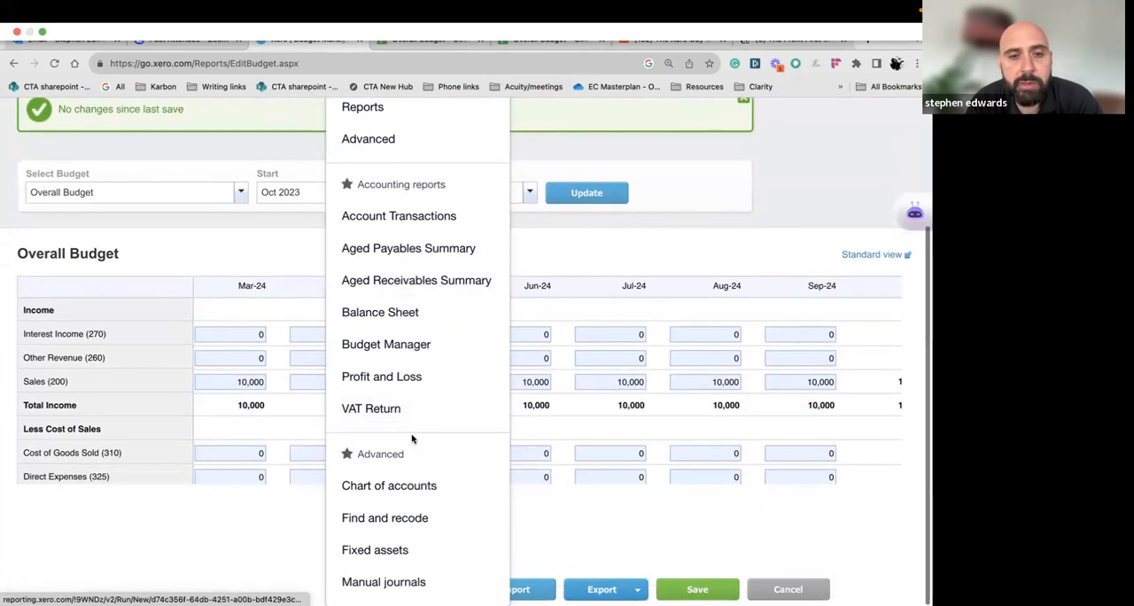
{"action": "scroll", "coordinate": [408, 483], "scroll_direction": "up", "scroll_amount": 4}
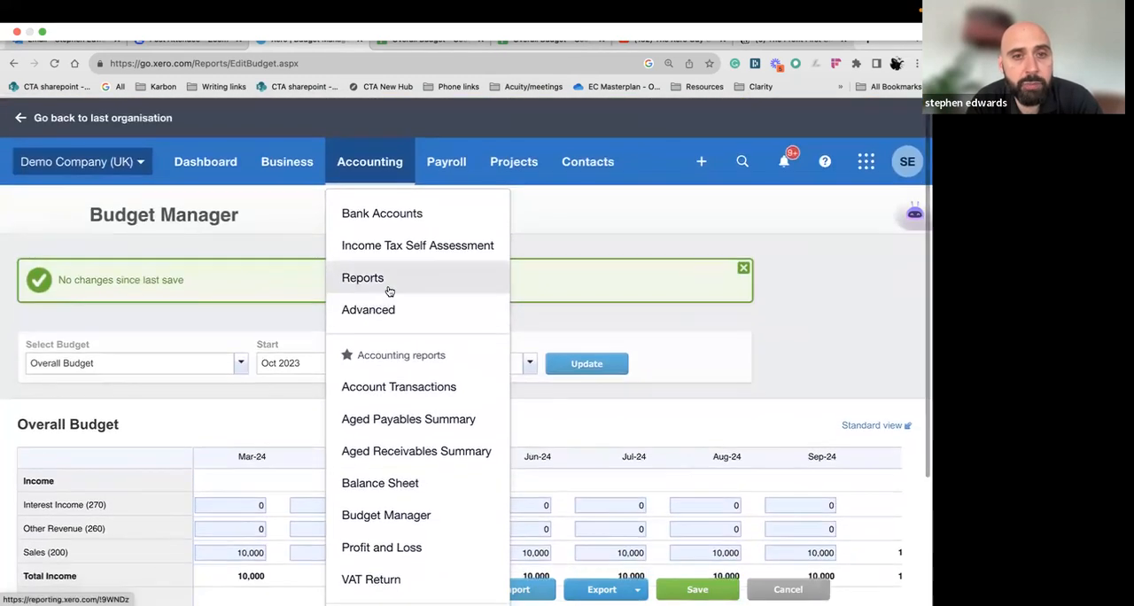
{"action": "left_click", "coordinate": [388, 290]}
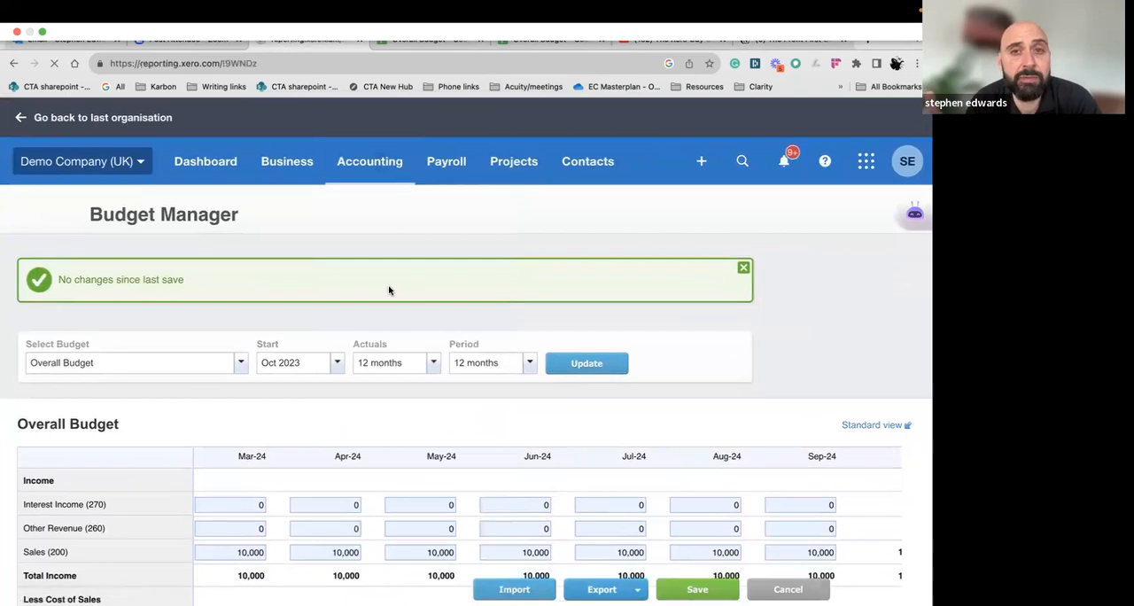
Mark Budget Variance under Financial performance as a favourite and open that report
{"action": "scroll", "coordinate": [372, 312], "scroll_direction": "down", "scroll_amount": 4}
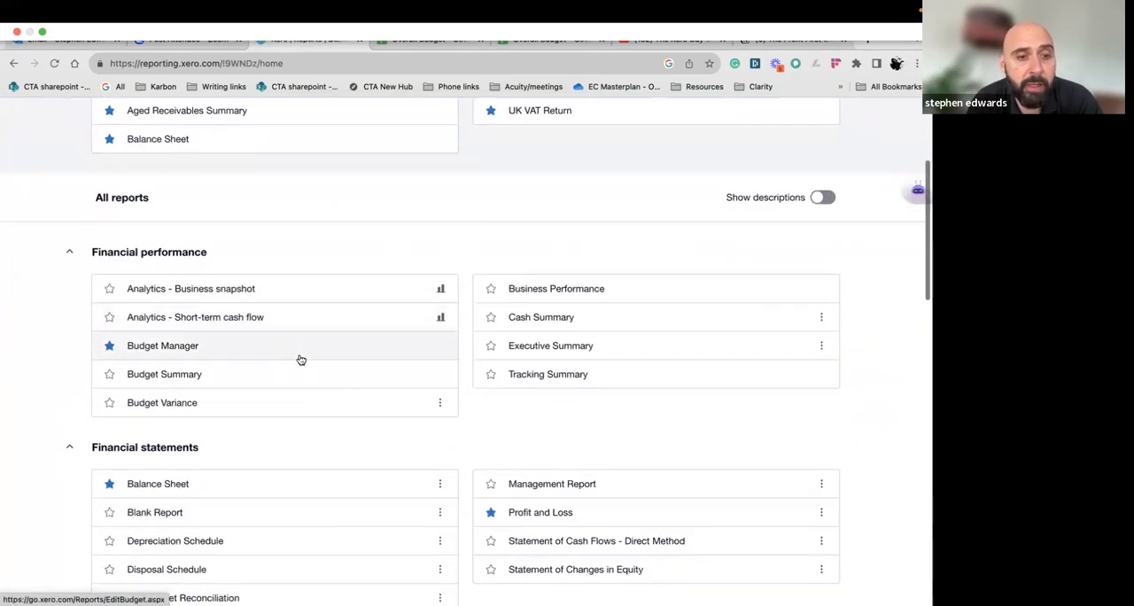
{"action": "scroll", "coordinate": [299, 358], "scroll_direction": "down", "scroll_amount": 1}
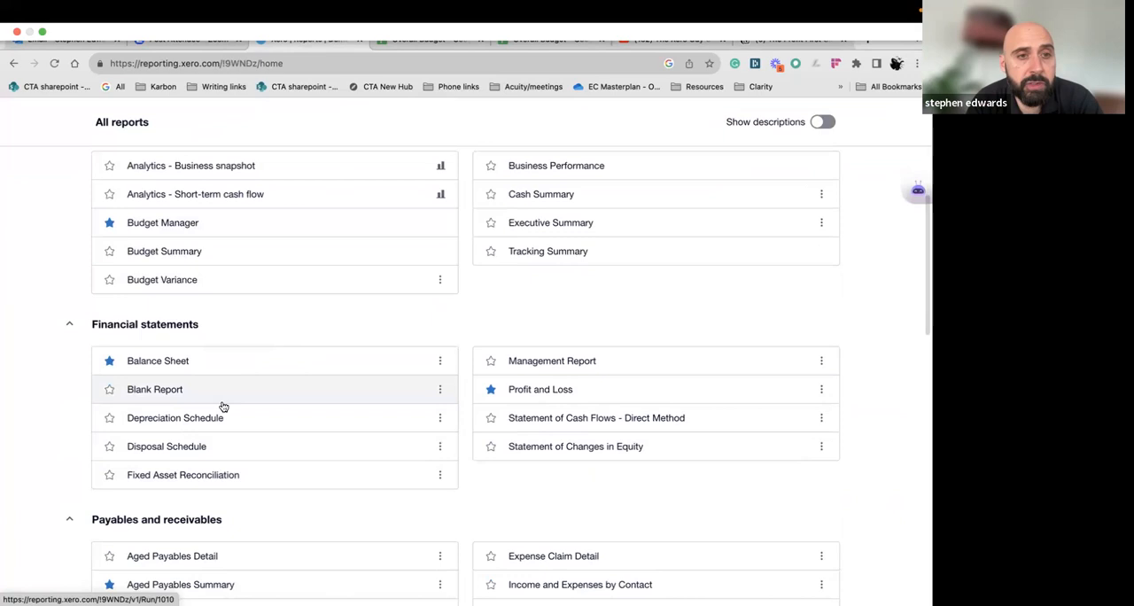
{"action": "left_click", "coordinate": [109, 279]}
{"action": "left_click", "coordinate": [172, 282]}
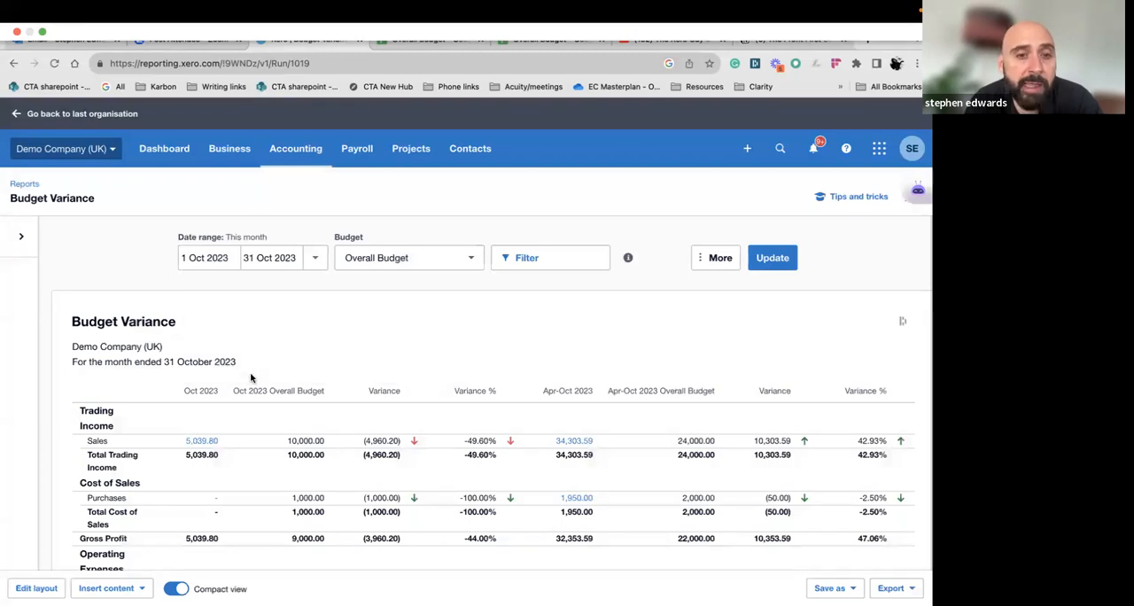
Examine the October 2023 actuals against the Overall Budget in the Budget Variance report
{"action": "scroll", "coordinate": [250, 379], "scroll_direction": "down", "scroll_amount": 1}
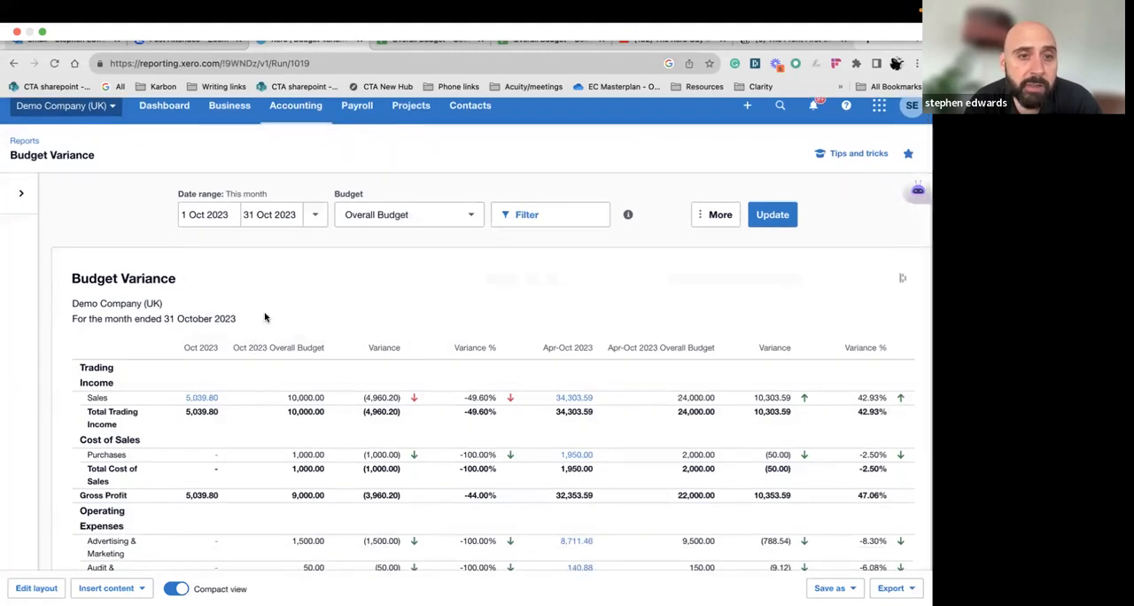
{"action": "scroll", "coordinate": [264, 301], "scroll_direction": "down", "scroll_amount": 1}
{"action": "scroll", "coordinate": [278, 310], "scroll_direction": "down", "scroll_amount": 1}
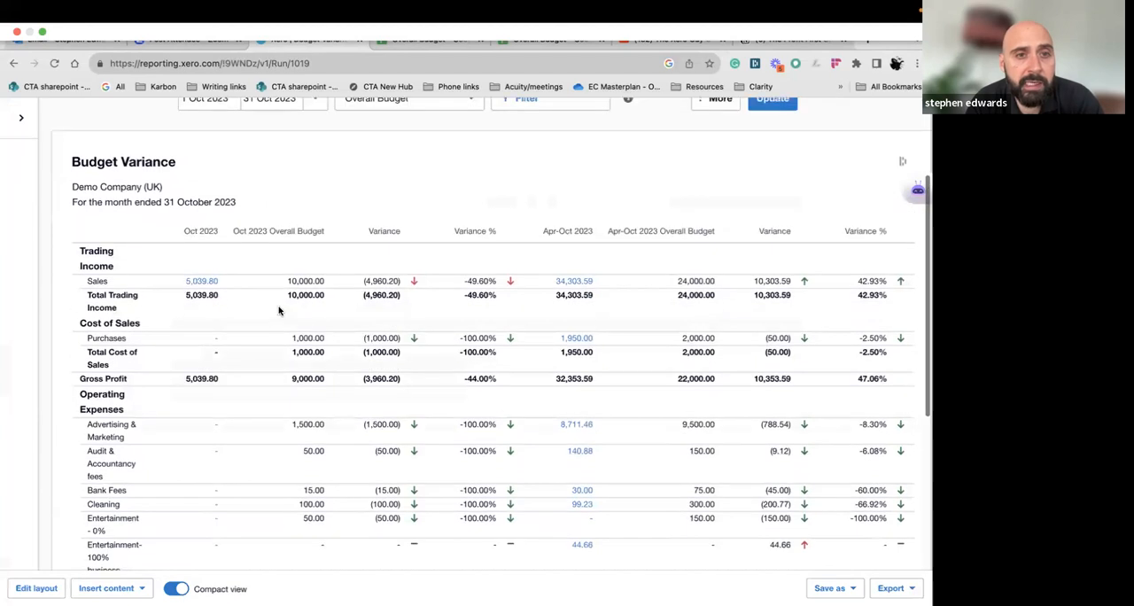
{"action": "scroll", "coordinate": [266, 306], "scroll_direction": "down", "scroll_amount": 3}
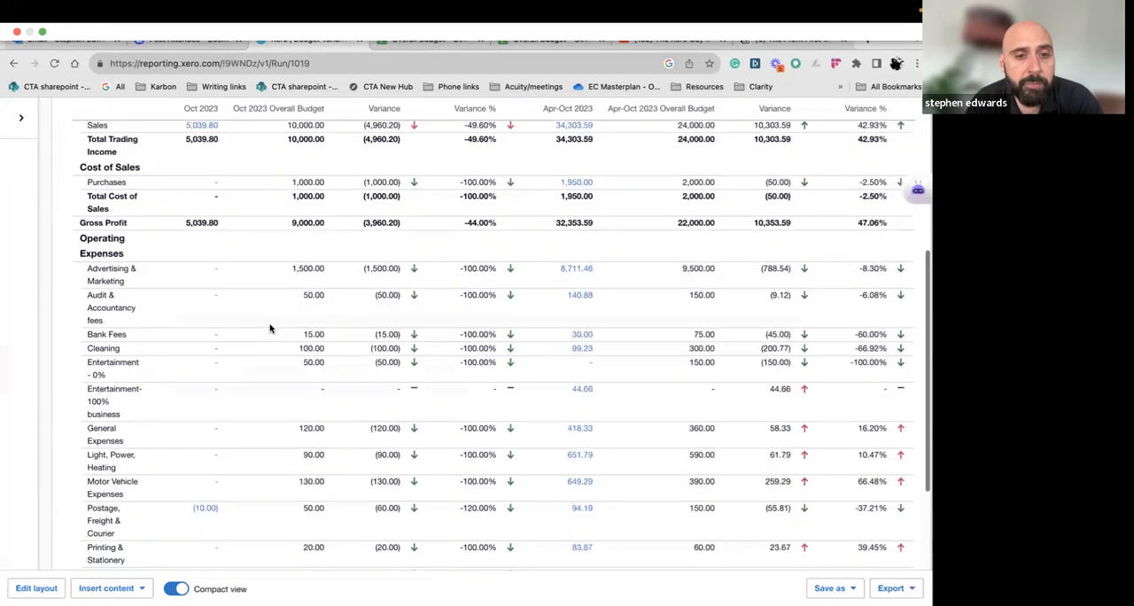
{"action": "scroll", "coordinate": [271, 328], "scroll_direction": "up", "scroll_amount": 4}
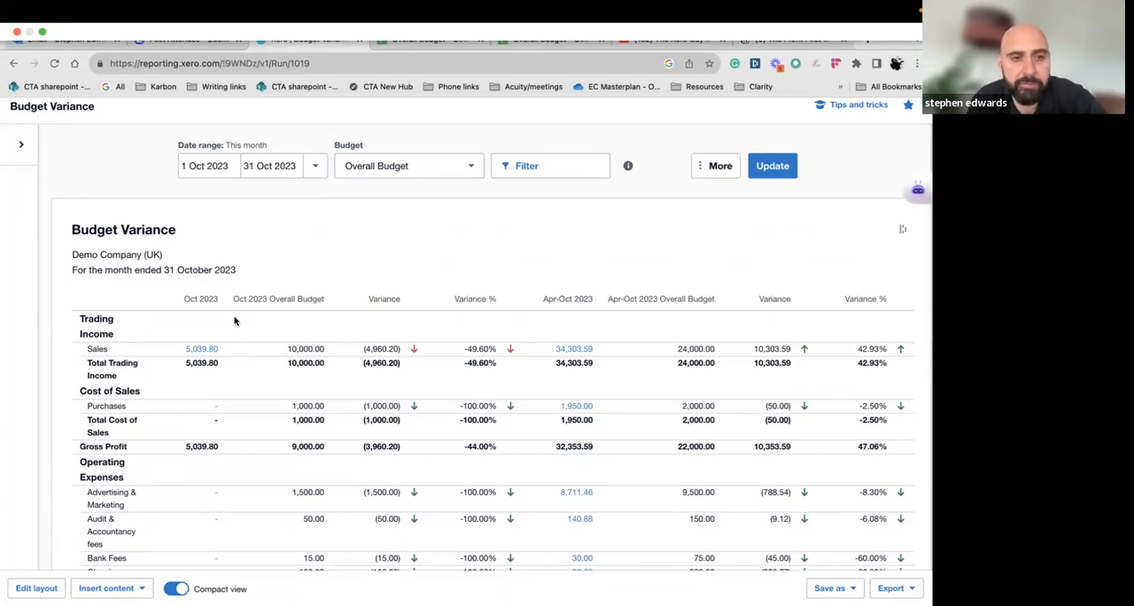
{"action": "scroll", "coordinate": [198, 313], "scroll_direction": "down", "scroll_amount": 1}
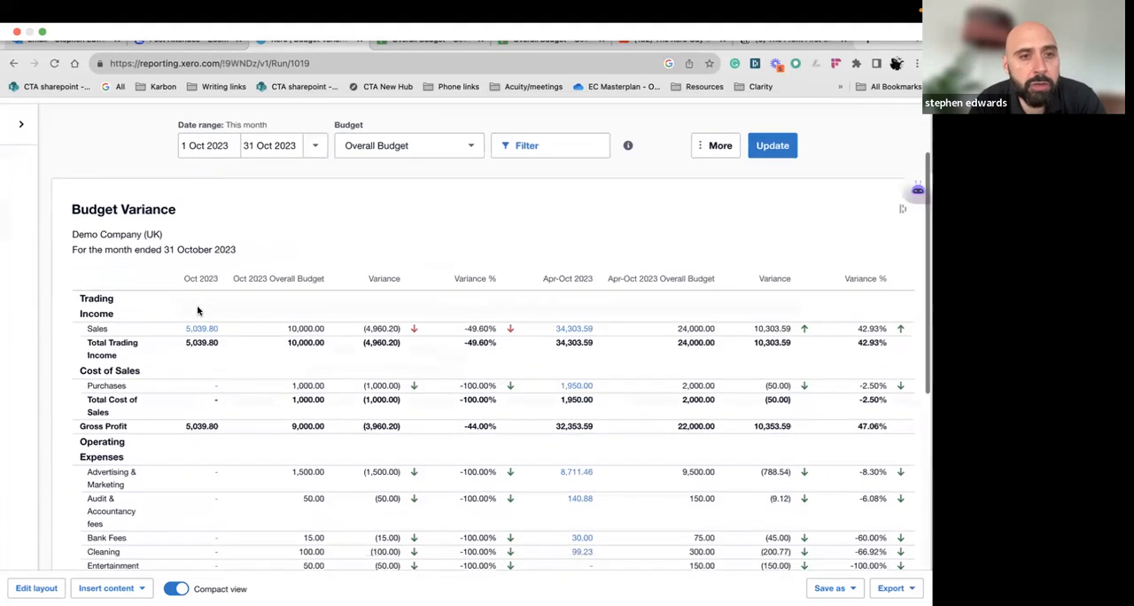
{"action": "scroll", "coordinate": [214, 323], "scroll_direction": "down", "scroll_amount": 1}
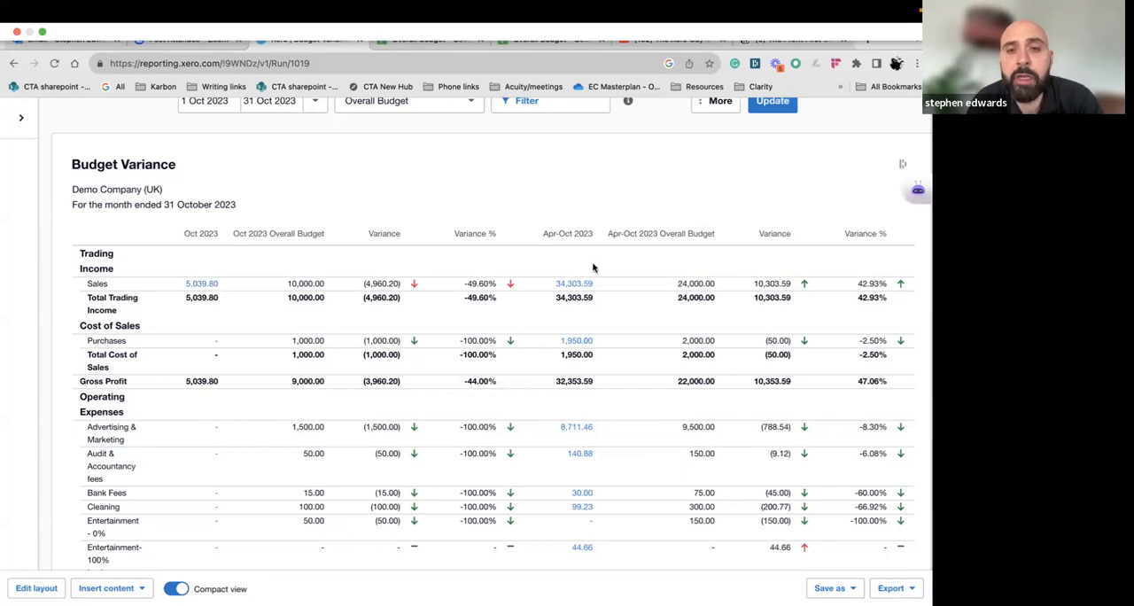
Compare the Apr-Oct 2023 actuals with the budget and highlight the Total Trading Income variance for that period
{"action": "scroll", "coordinate": [569, 256], "scroll_direction": "up", "scroll_amount": 1}
{"action": "scroll", "coordinate": [568, 255], "scroll_direction": "up", "scroll_amount": 2}
{"action": "scroll", "coordinate": [585, 306], "scroll_direction": "down", "scroll_amount": 2}
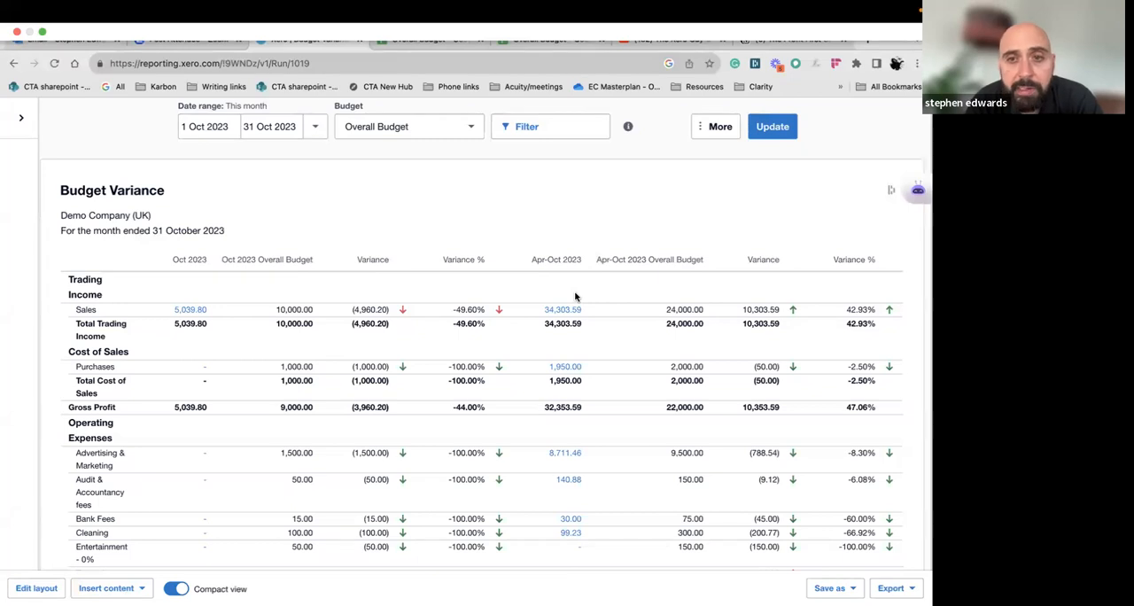
{"action": "scroll", "coordinate": [697, 330], "scroll_direction": "down", "scroll_amount": 1}
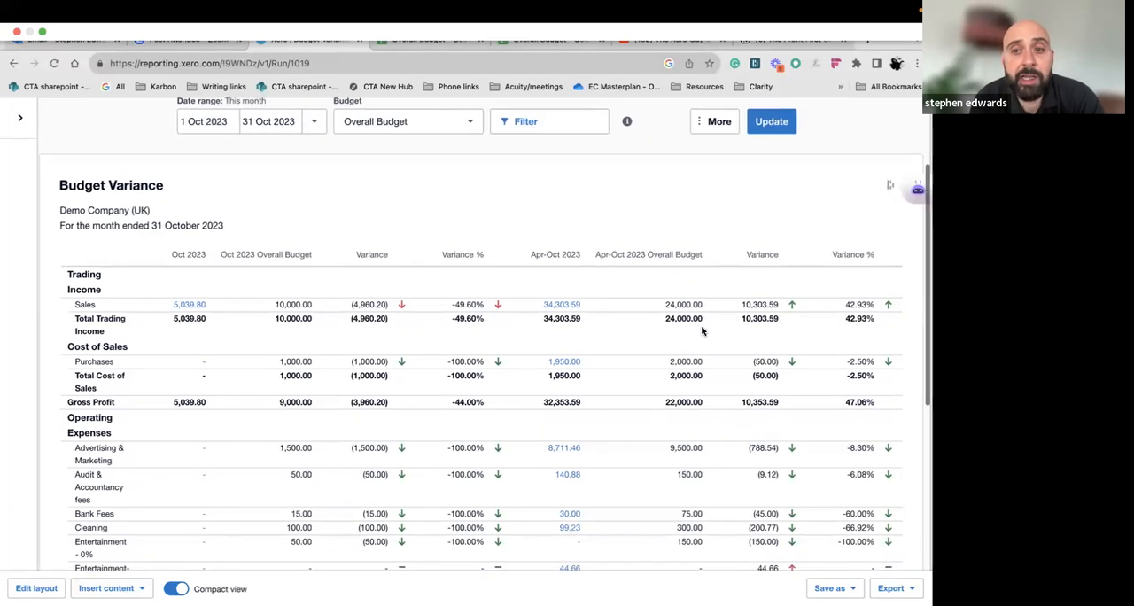
{"action": "double_click", "coordinate": [755, 318]}
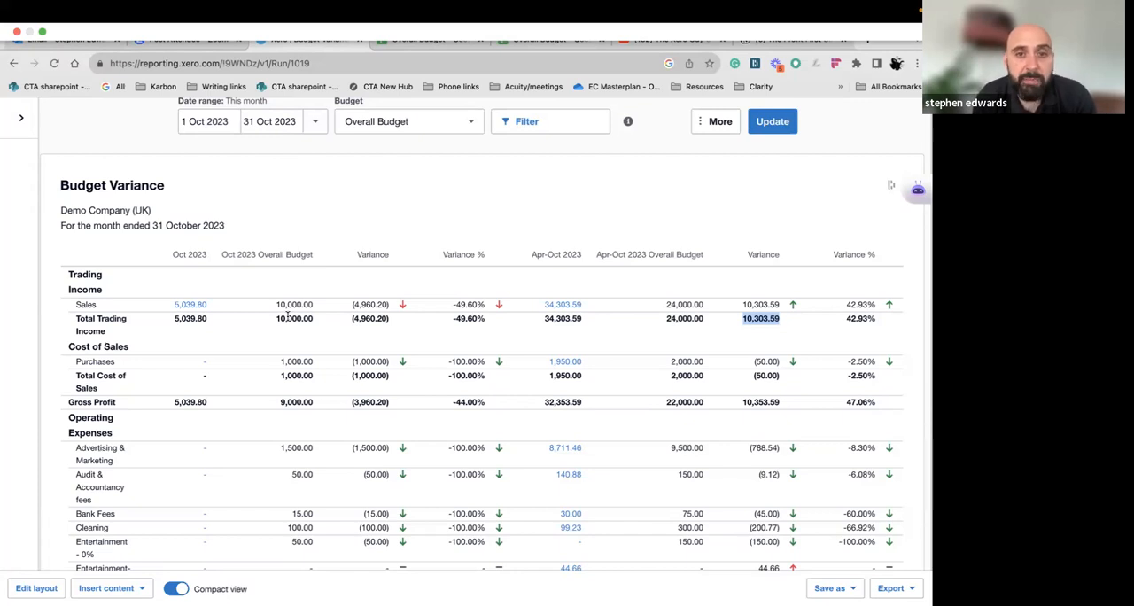
Review the operating expense variances down to Net Profit and return to the start of the report
{"action": "scroll", "coordinate": [288, 319], "scroll_direction": "down", "scroll_amount": 1}
{"action": "scroll", "coordinate": [288, 321], "scroll_direction": "down", "scroll_amount": 6}
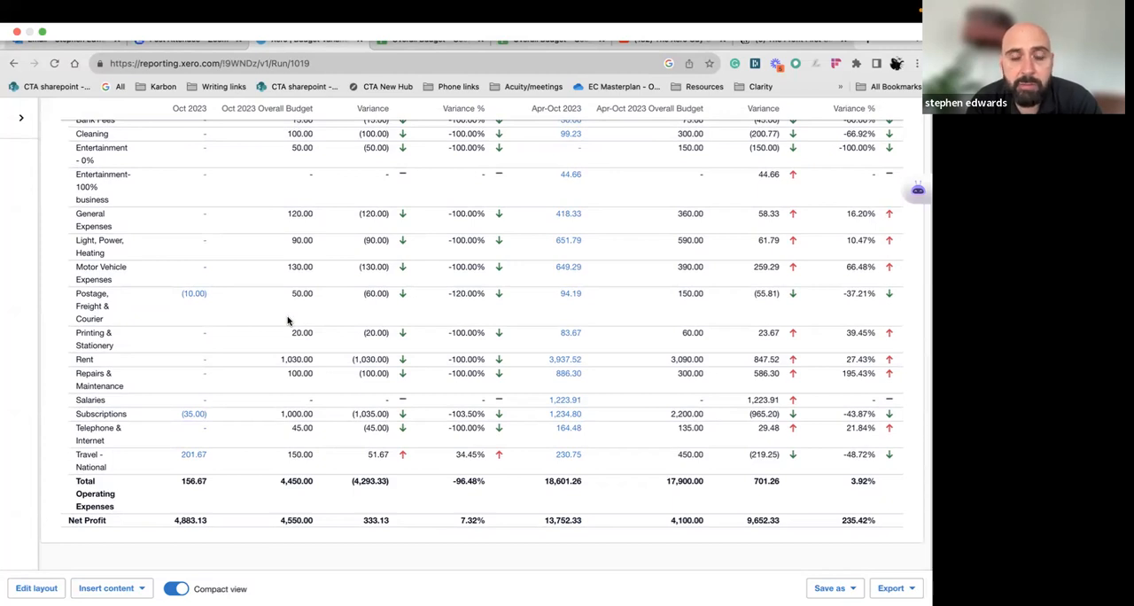
{"action": "scroll", "coordinate": [287, 320], "scroll_direction": "up", "scroll_amount": 10}
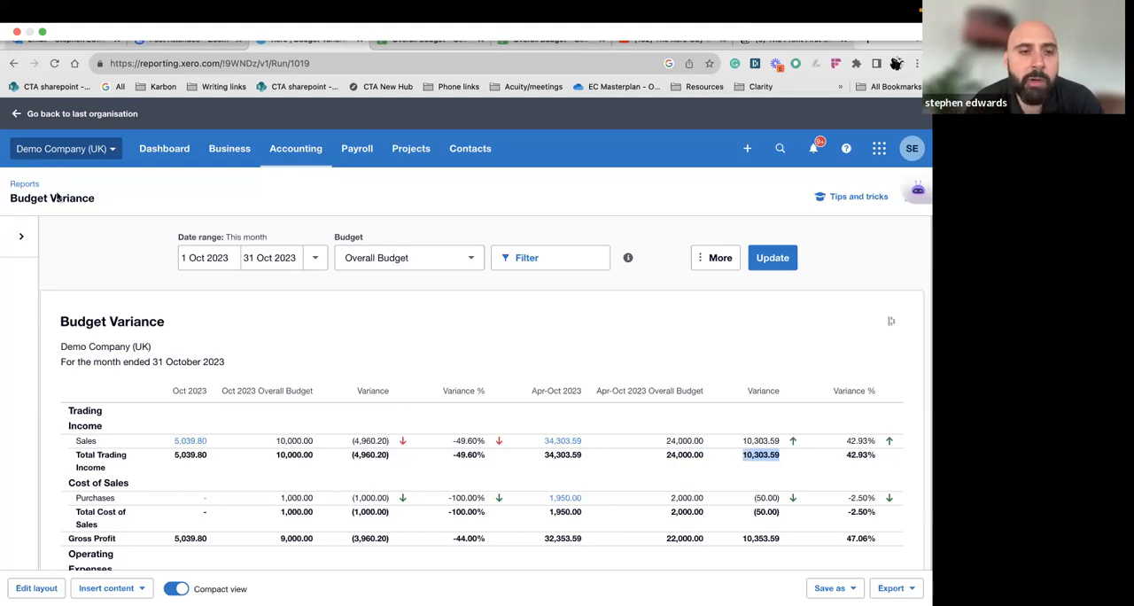
{"action": "scroll", "coordinate": [142, 346], "scroll_direction": "down", "scroll_amount": 1}
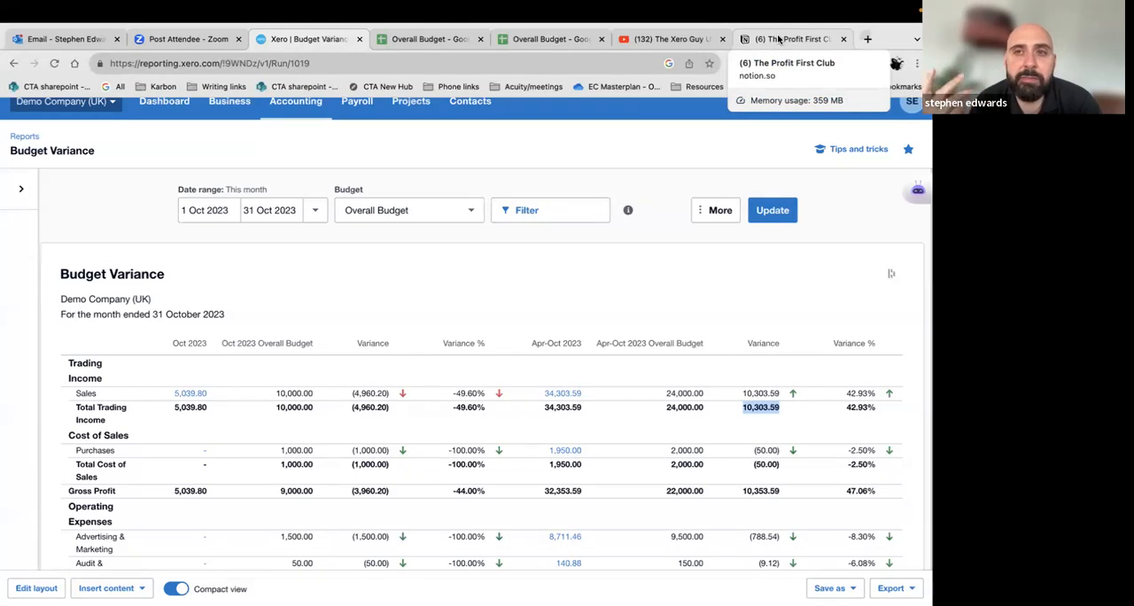
Switch to The Profit First Club page in Notion and check the 5 October 2023 webinar details, collapsing them again
{"action": "left_click", "coordinate": [779, 39]}
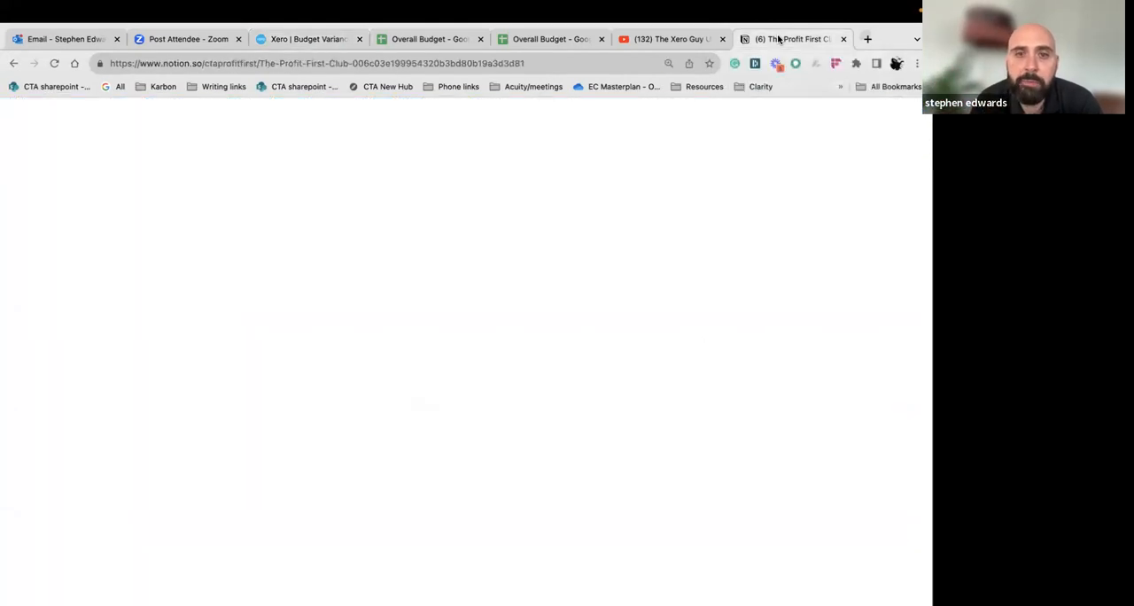
{"action": "scroll", "coordinate": [611, 340], "scroll_direction": "up", "scroll_amount": 8}
{"action": "scroll", "coordinate": [610, 337], "scroll_direction": "down", "scroll_amount": 4}
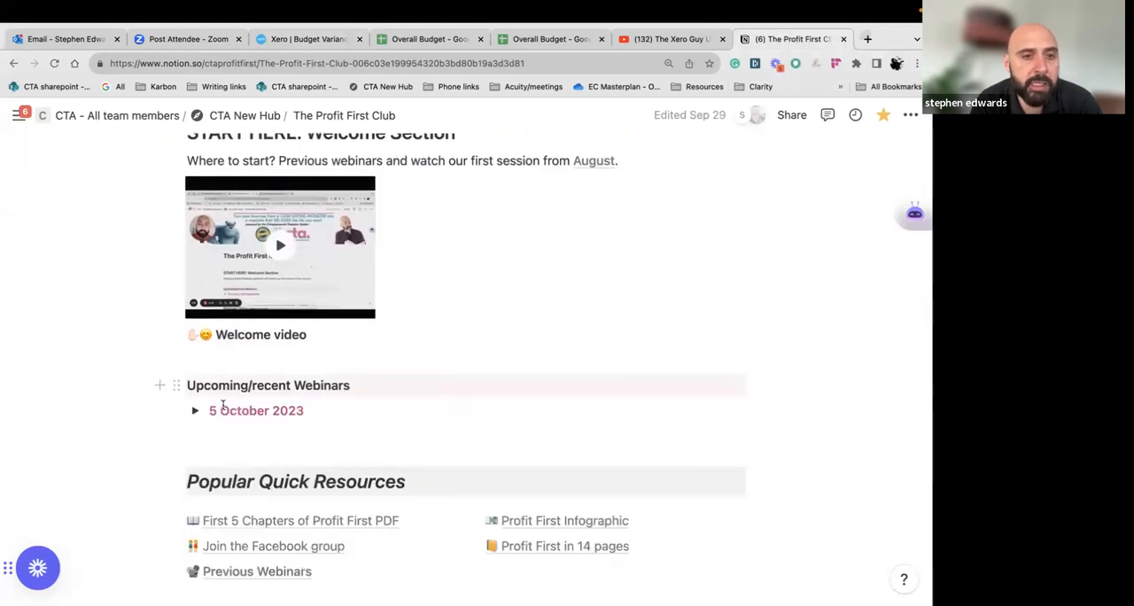
{"action": "left_click", "coordinate": [195, 410]}
{"action": "scroll", "coordinate": [204, 417], "scroll_direction": "down", "scroll_amount": 3}
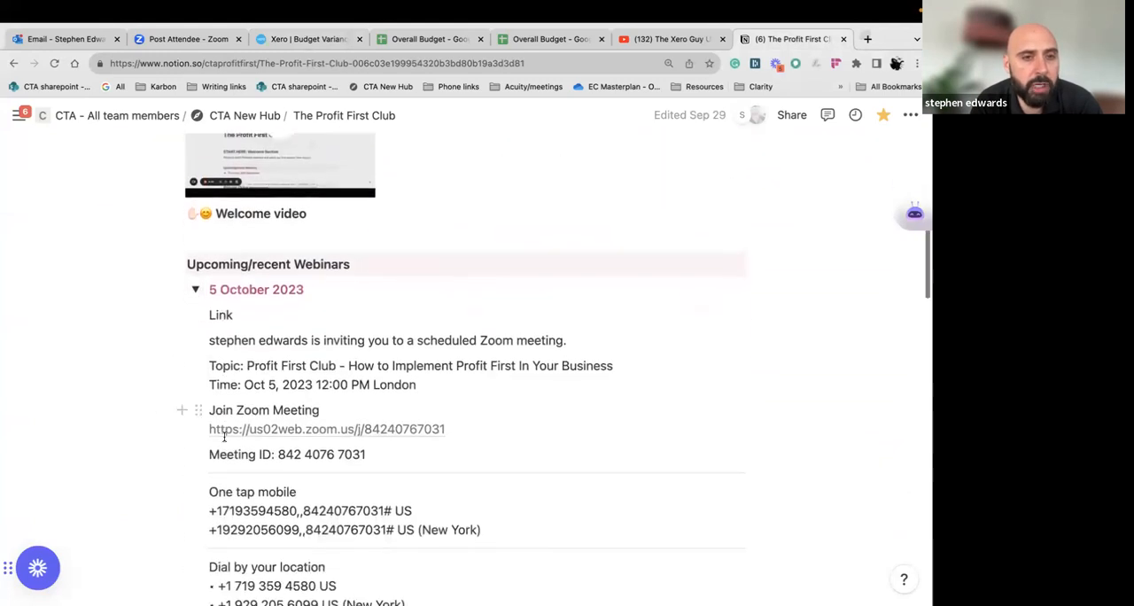
{"action": "left_click", "coordinate": [195, 288]}
{"action": "scroll", "coordinate": [252, 361], "scroll_direction": "down", "scroll_amount": 2}
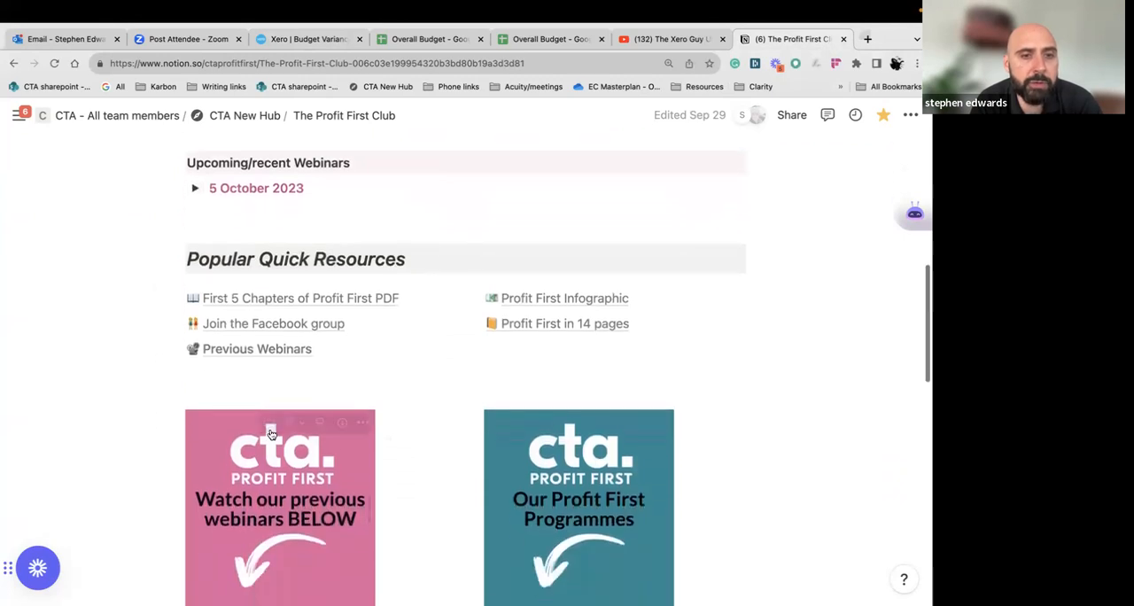
Open the Previous Webinars page, expand the September (5 Oct) entry and open the Session 2 recording
{"action": "mouse_move", "coordinate": [280, 347]}
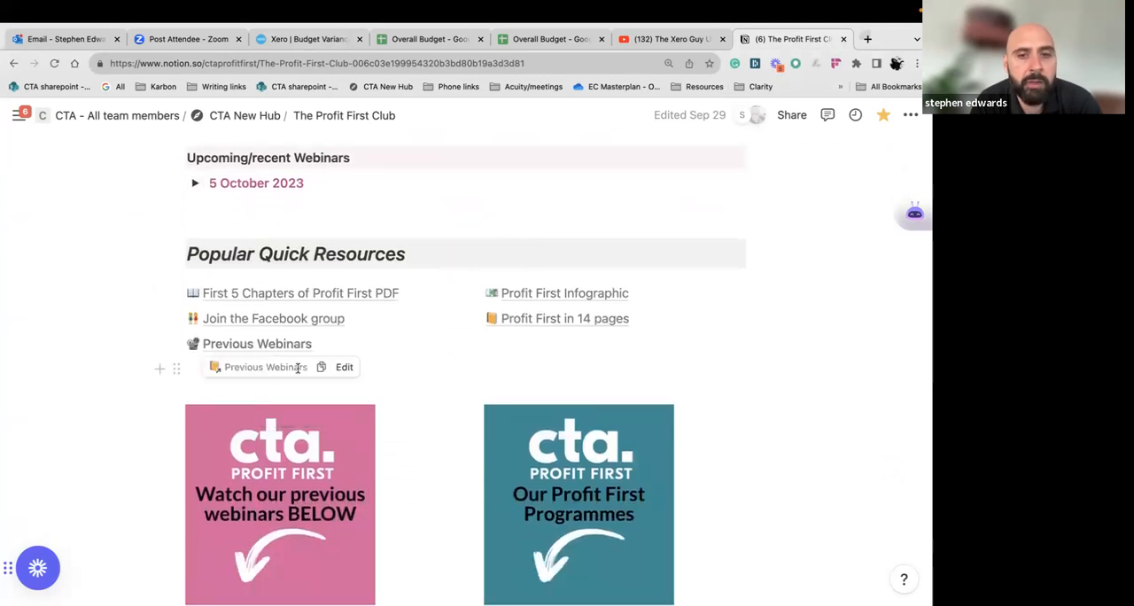
{"action": "scroll", "coordinate": [280, 416], "scroll_direction": "down", "scroll_amount": 3}
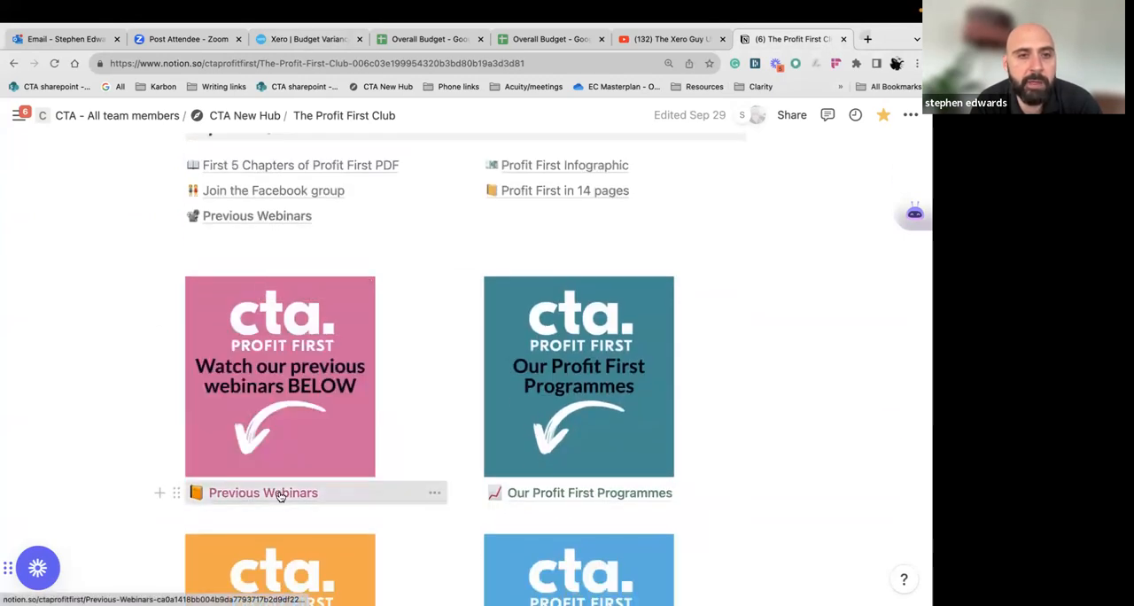
{"action": "left_click", "coordinate": [280, 494]}
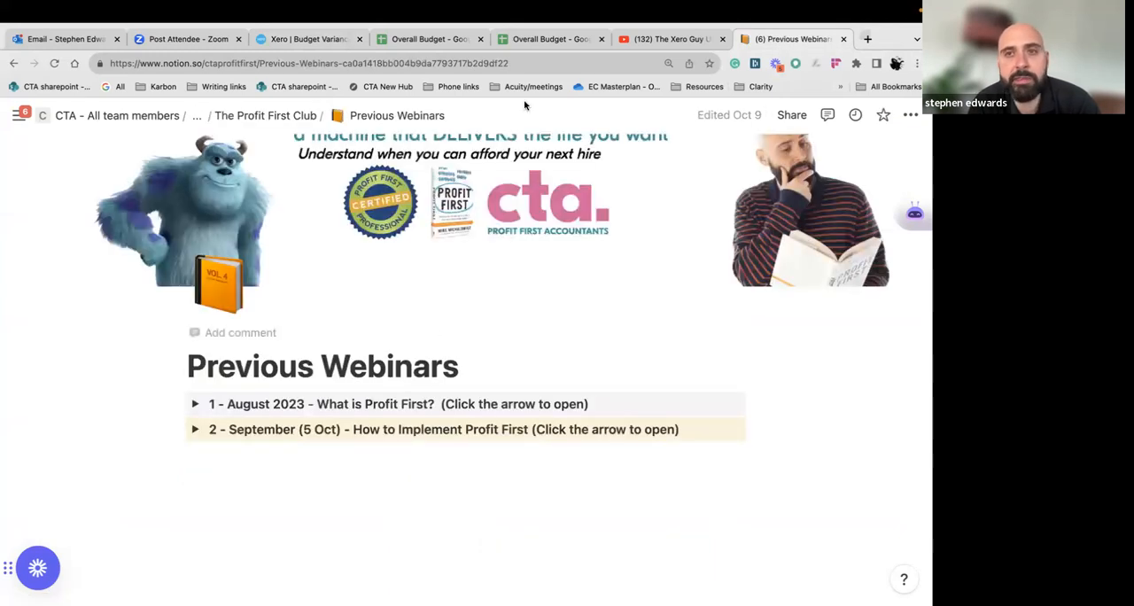
{"action": "left_click", "coordinate": [195, 429]}
{"action": "scroll", "coordinate": [250, 424], "scroll_direction": "down", "scroll_amount": 1}
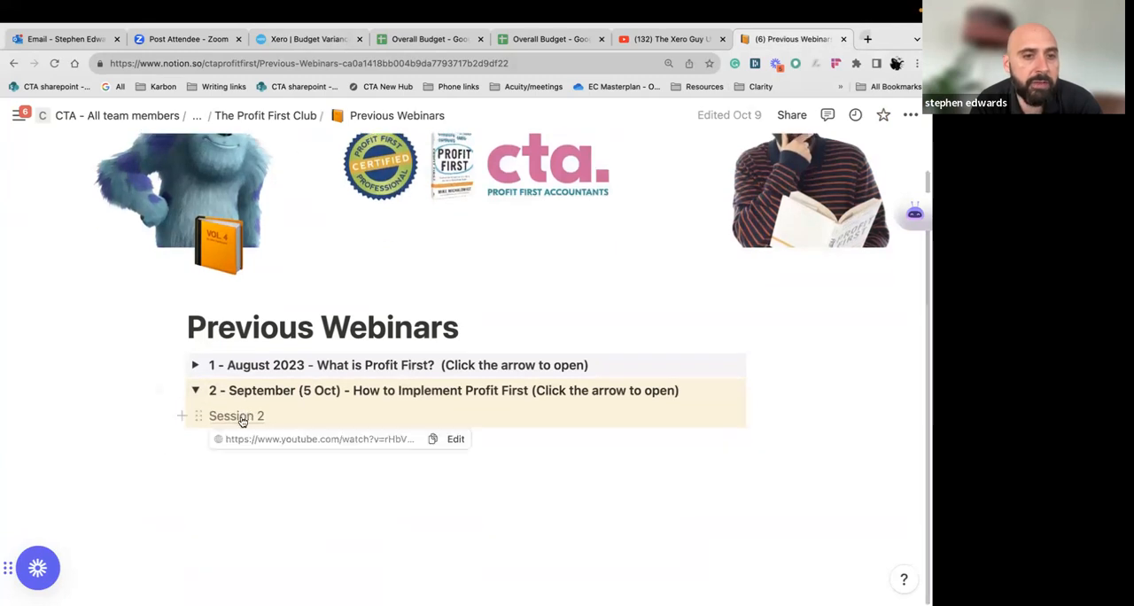
{"action": "left_click", "coordinate": [241, 418]}
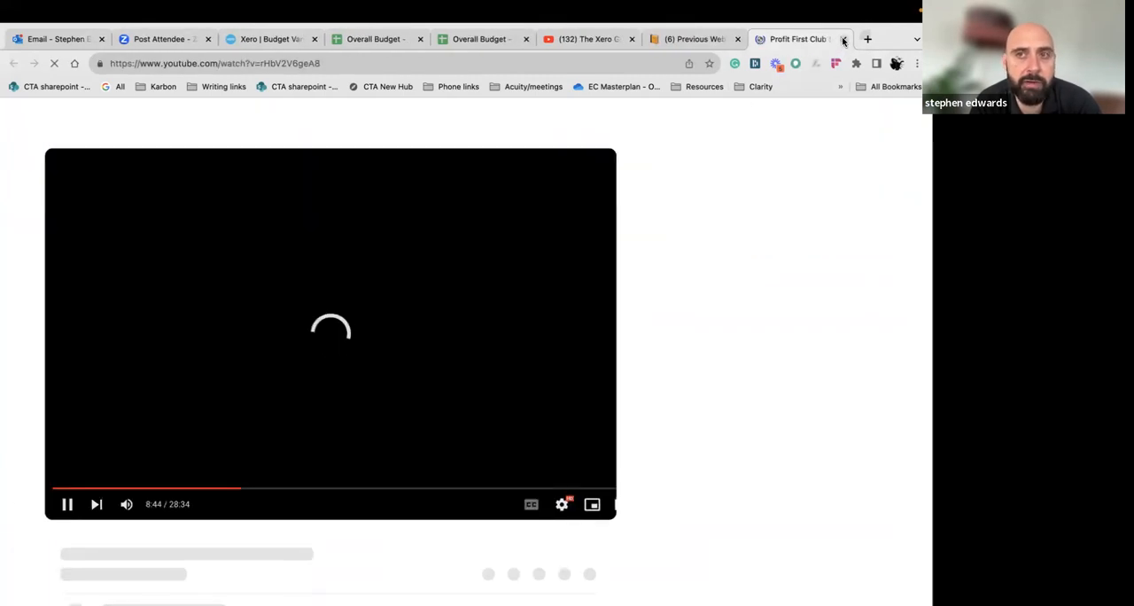
Close the Session 2 recording and the Previous Webinars page, and open a new browser tab
{"action": "left_click", "coordinate": [841, 39]}
{"action": "left_click", "coordinate": [842, 40]}
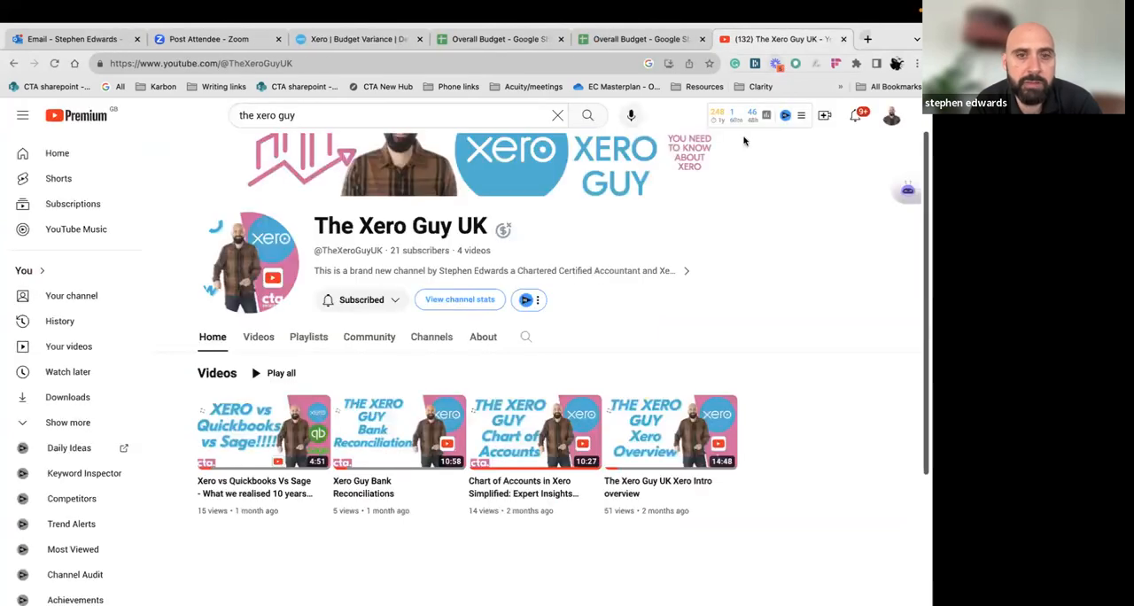
{"action": "left_click", "coordinate": [866, 39]}
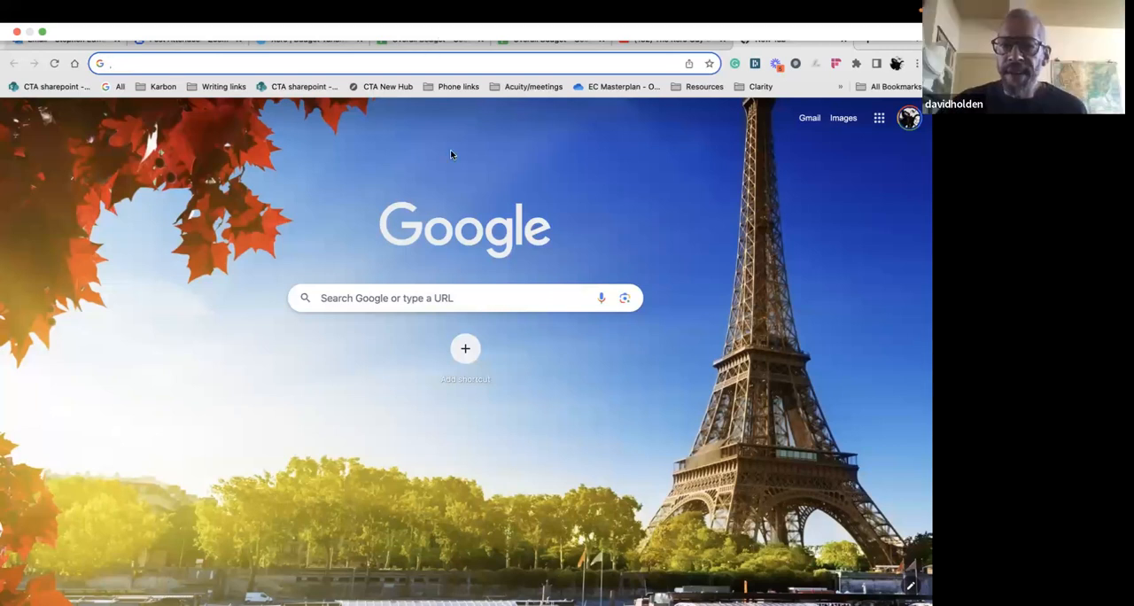
{"action": "mouse_move", "coordinate": [489, 3]}
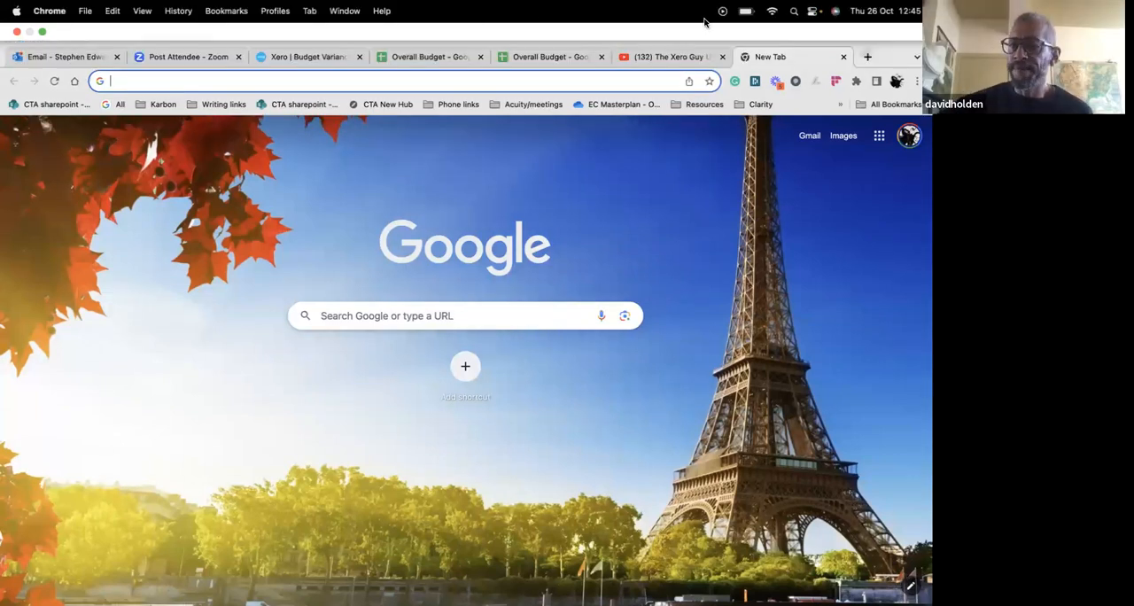